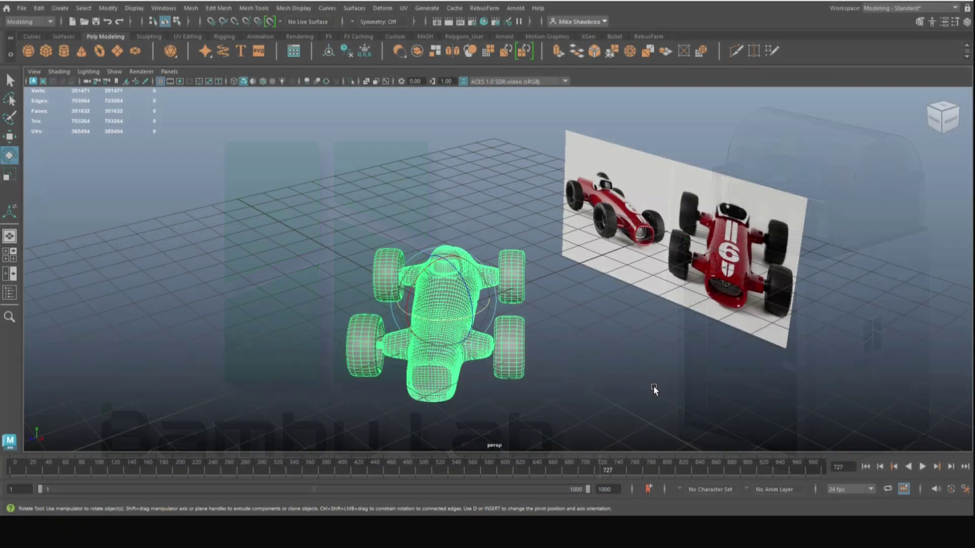
- Orbit around the car and select the reference photo board standing behind it
left_click_drag(624, 374, 684, 376, "alt")
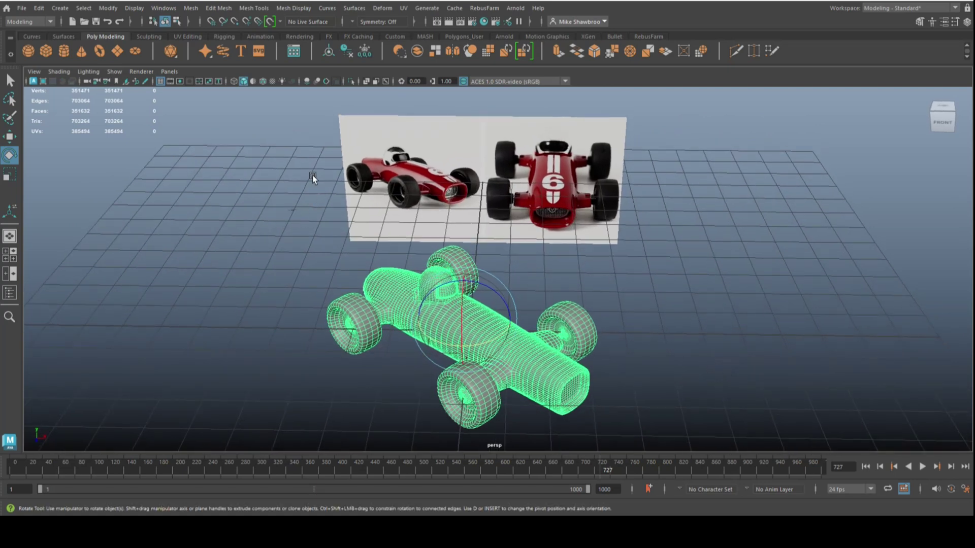
left_click(366, 168)
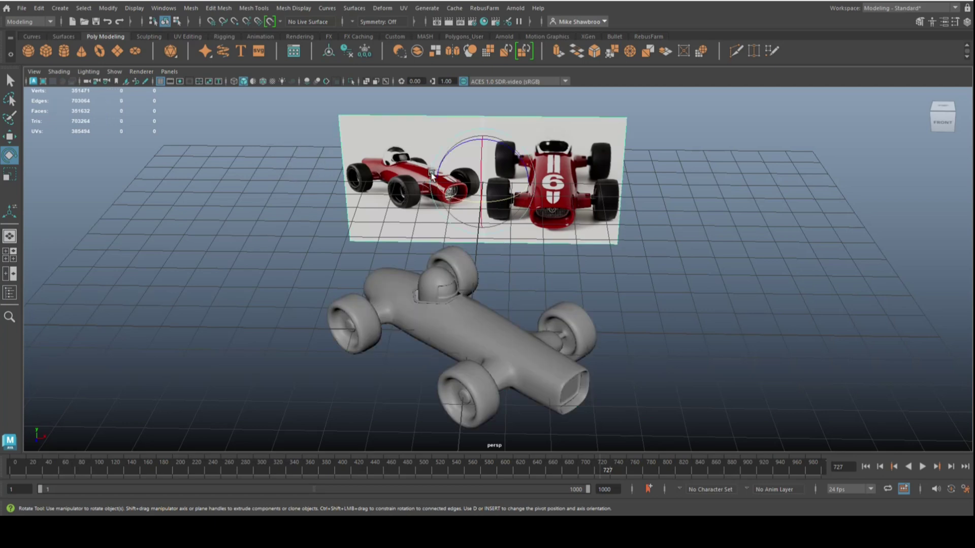
- Delete the reference photo board and separate the car mesh into parts with Mesh > Separate
key("Delete")
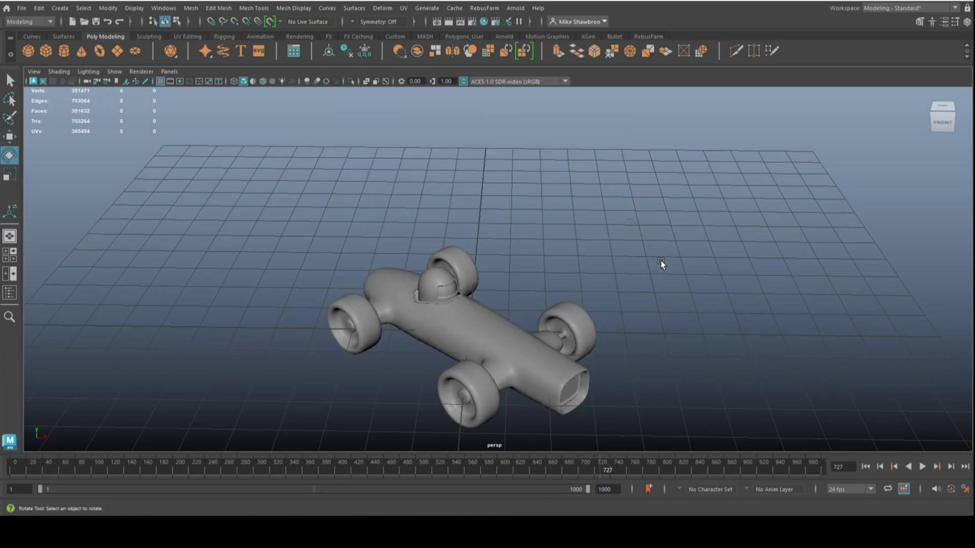
left_click_drag(694, 301, 500, 248, "alt")
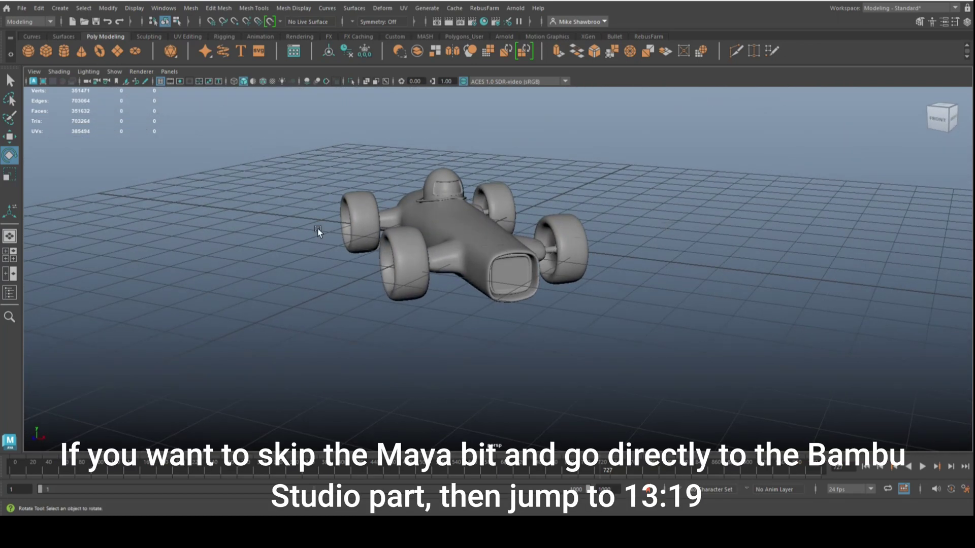
left_click(355, 214)
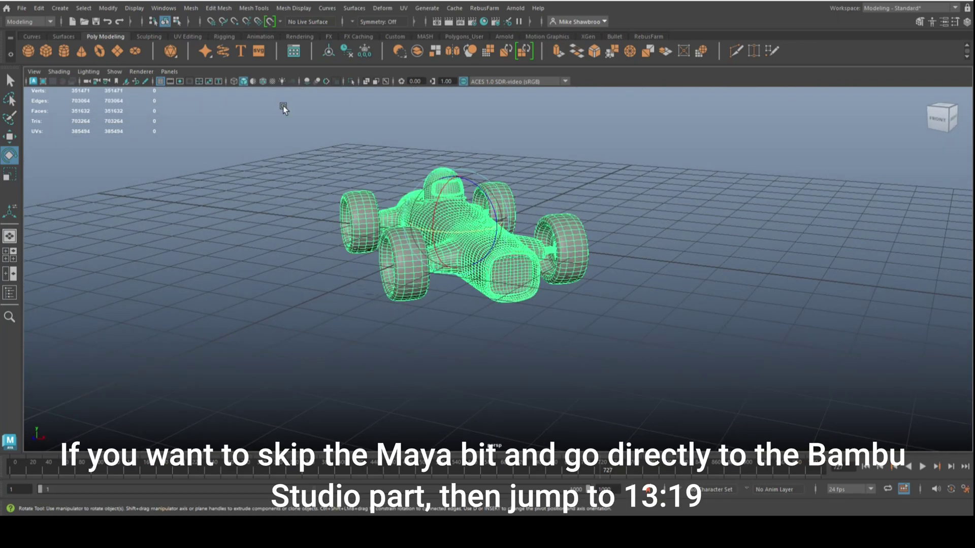
left_click(189, 8)
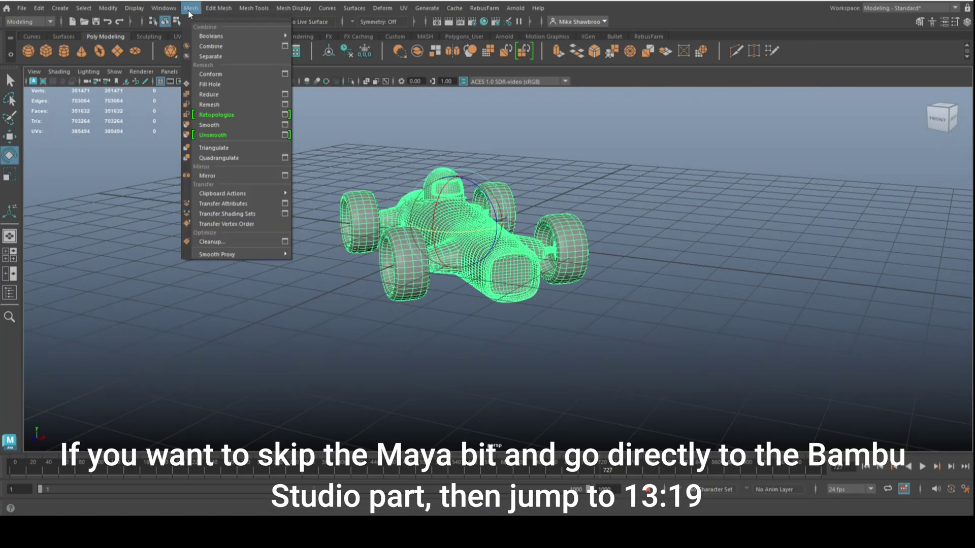
left_click(211, 56)
- Delete three wheels: left rear, far rear and front-right
left_click(323, 320)
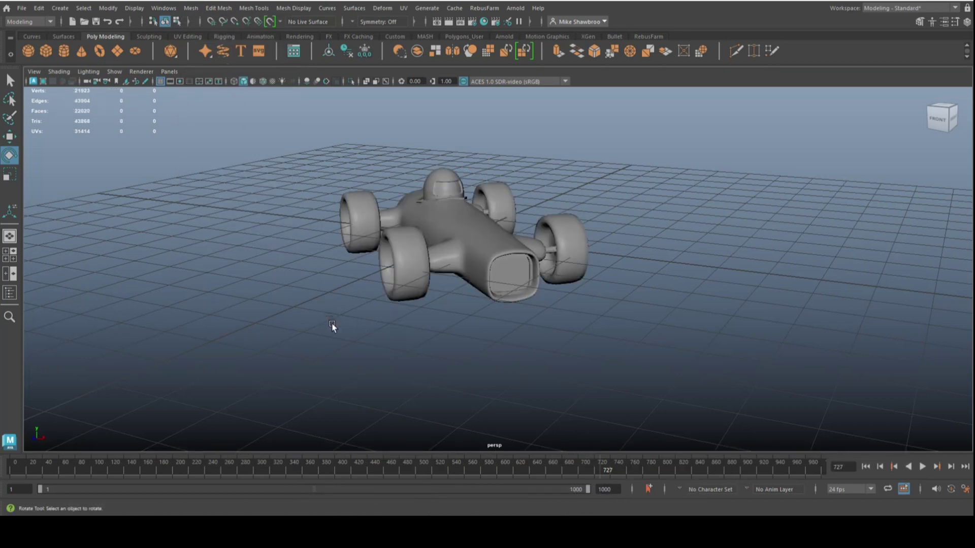
left_click(354, 215)
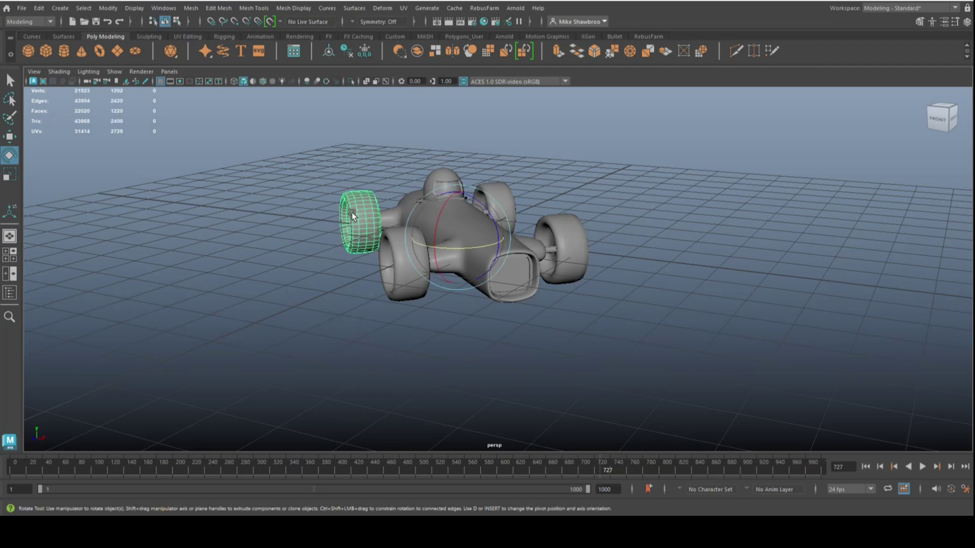
left_click(508, 193, "shift")
left_click(574, 248, "shift")
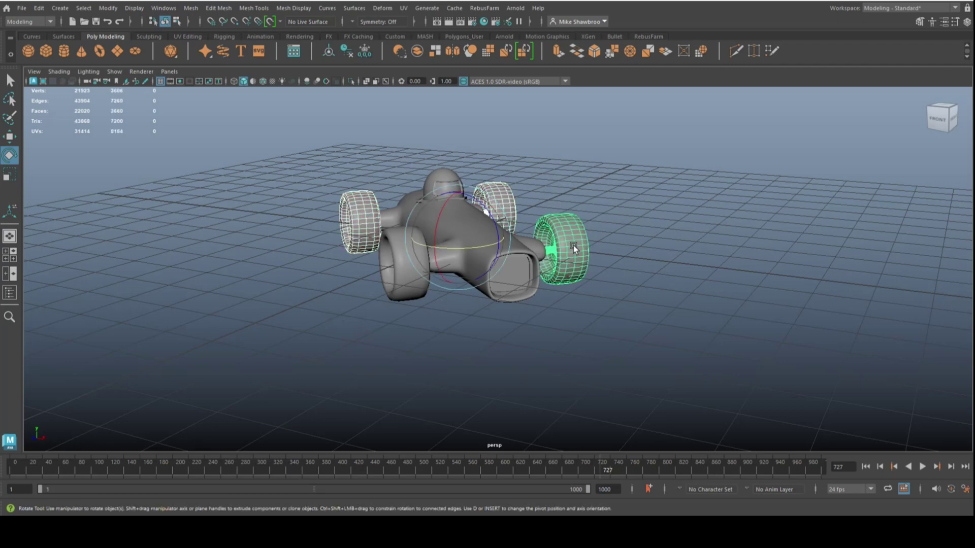
key("Delete")
- Move the remaining front wheel away from the body, centre its pivot and freeze transformations
left_click(403, 272)
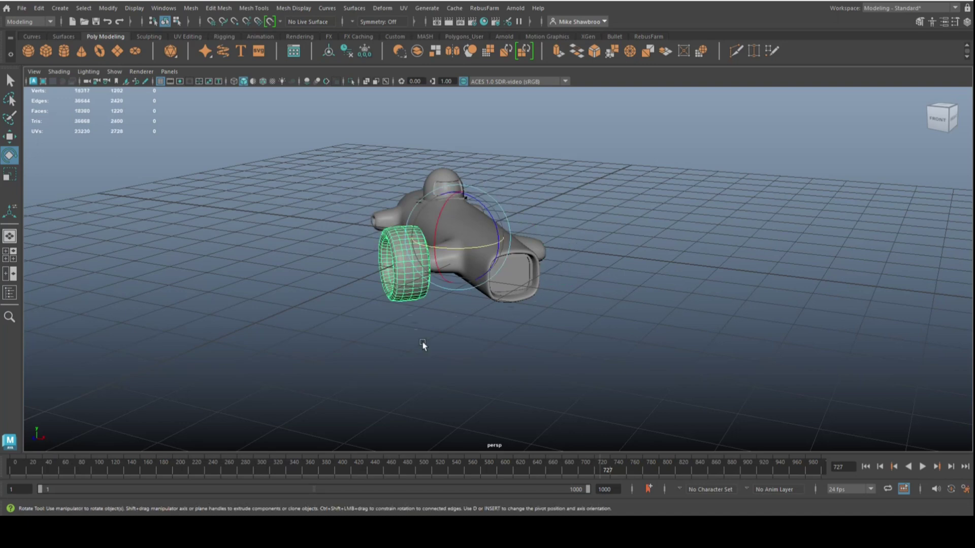
key("w")
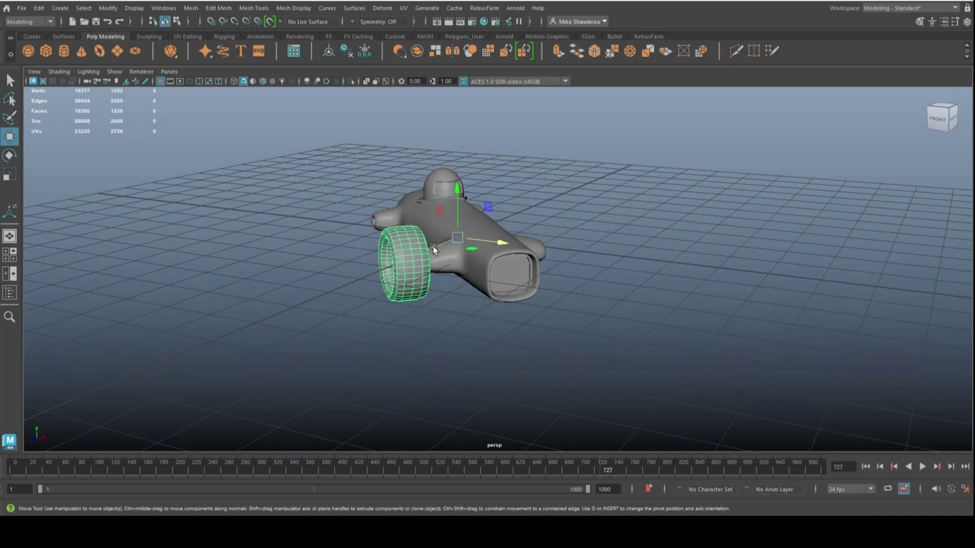
left_click_drag(443, 254, 366, 297)
left_click_drag(414, 362, 441, 365, "alt")
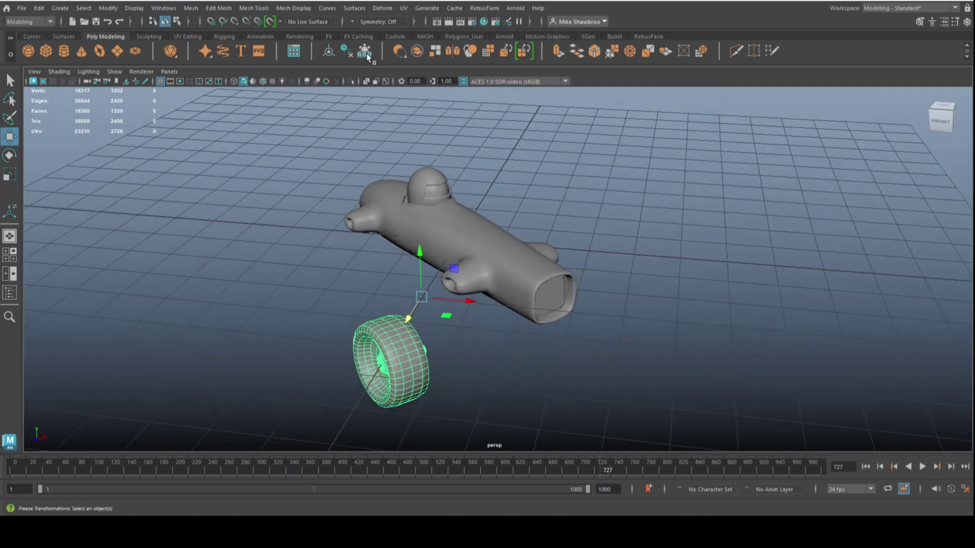
left_click(333, 57)
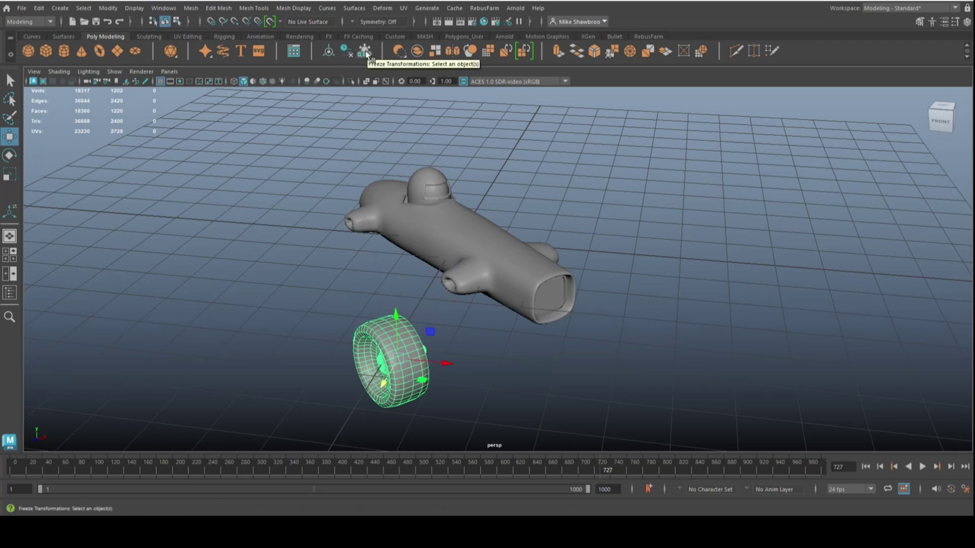
left_click(366, 53)
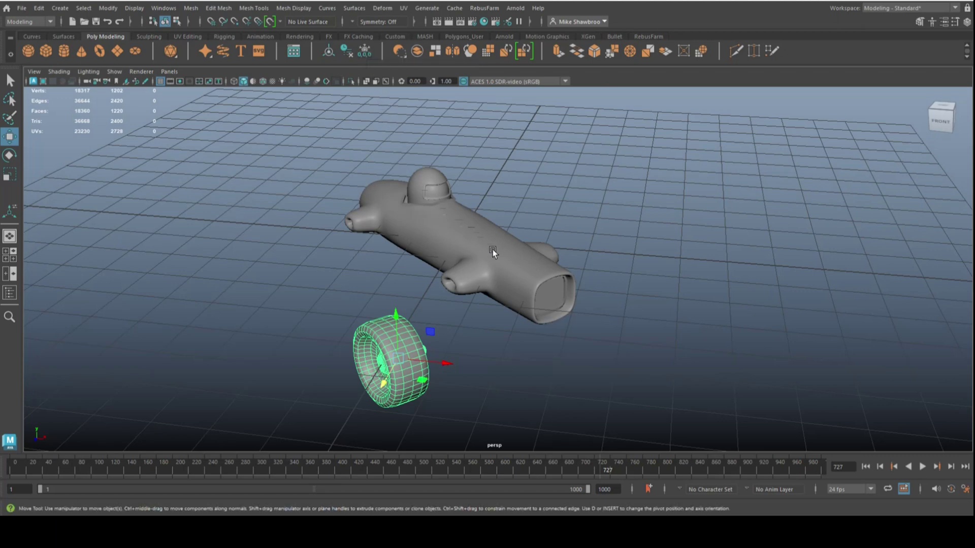
- Switch to Four View and maximize the top view
left_click(9, 254)
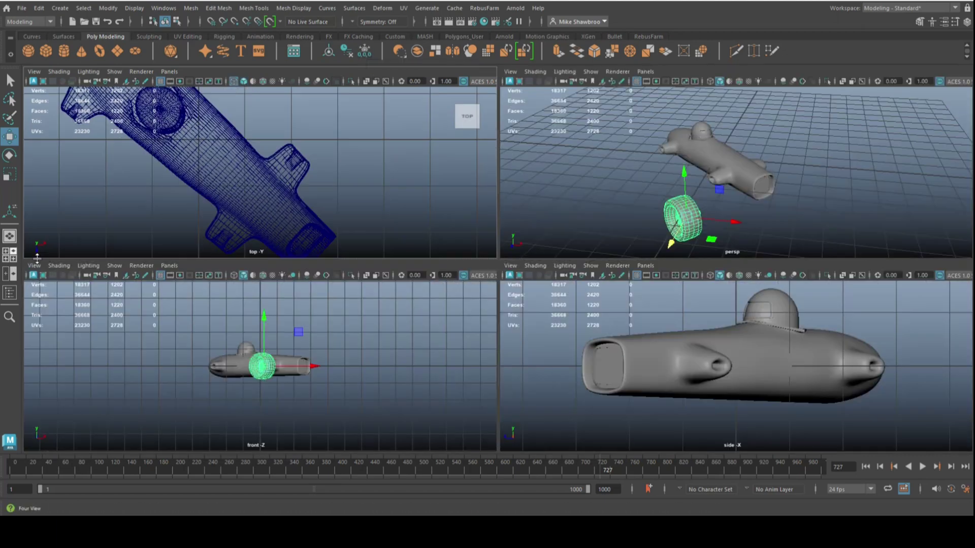
key("space")
scroll(543, 279, "down", 8)
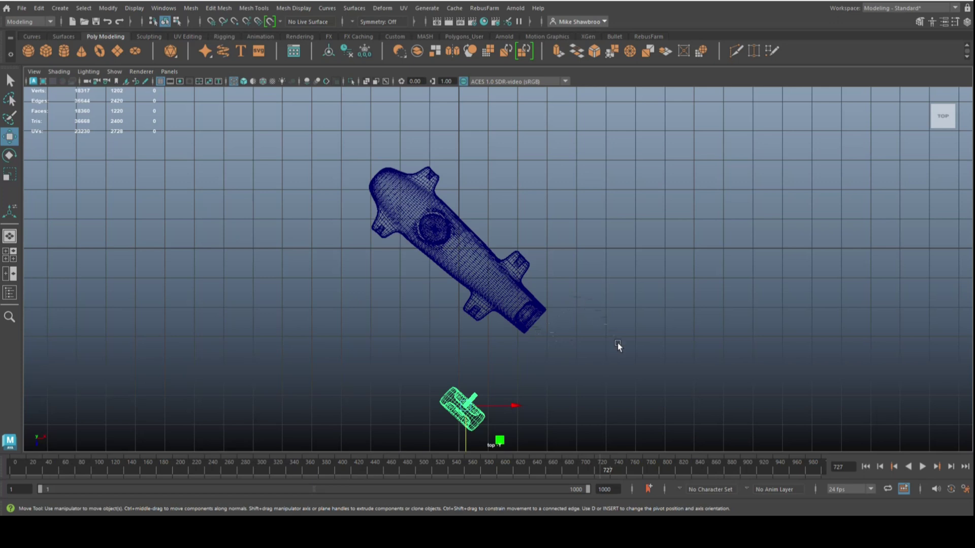
- Mirror the wheel into four wheels, then rotate the whole car to lie horizontal
middle_click_drag(619, 346, 615, 344)
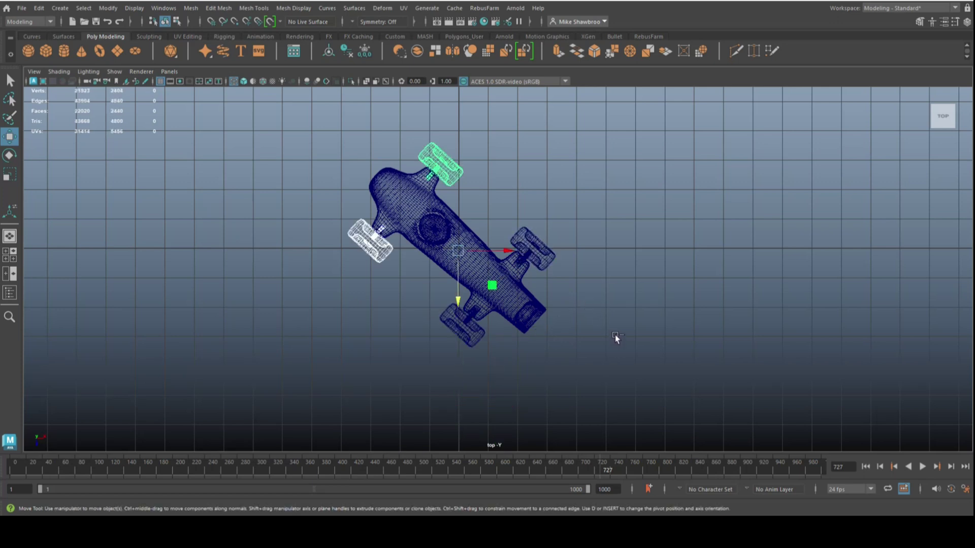
left_click(616, 339)
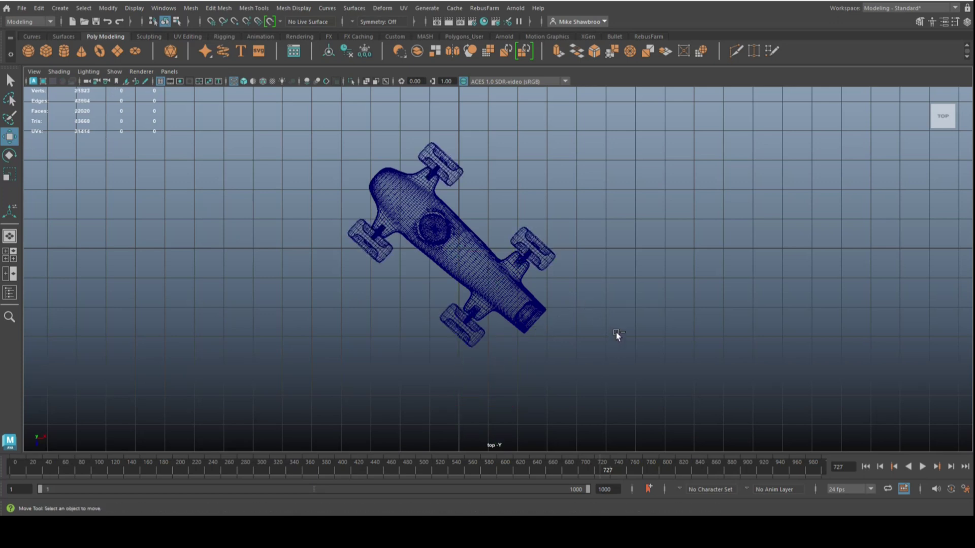
left_click(471, 261)
key("Up")
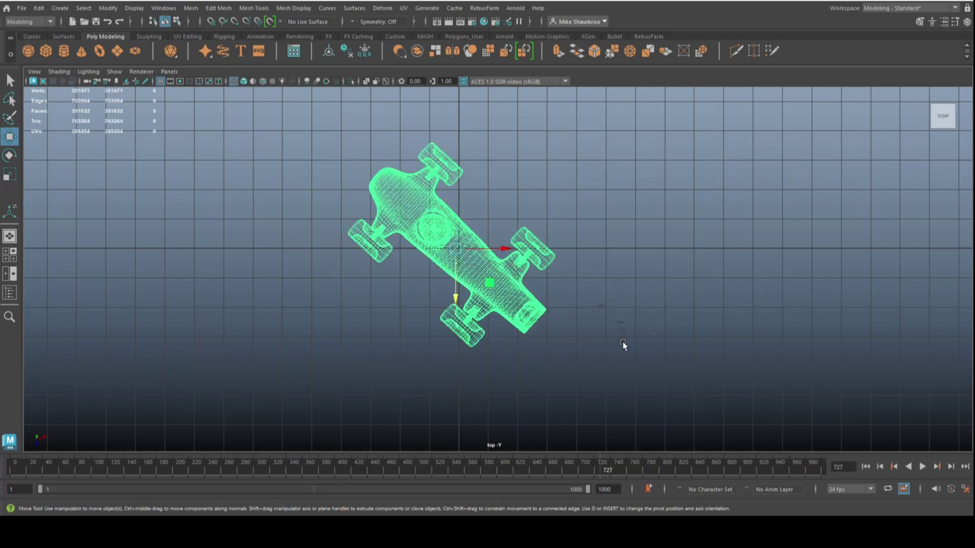
key("e")
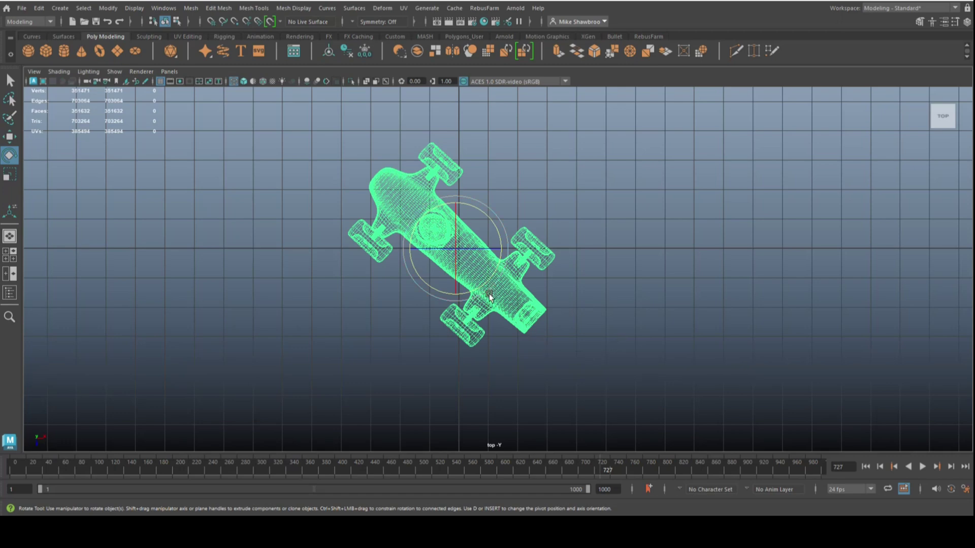
left_click_drag(496, 247, 498, 218)
- Separate the rotated car into its individual parts
left_click(670, 286)
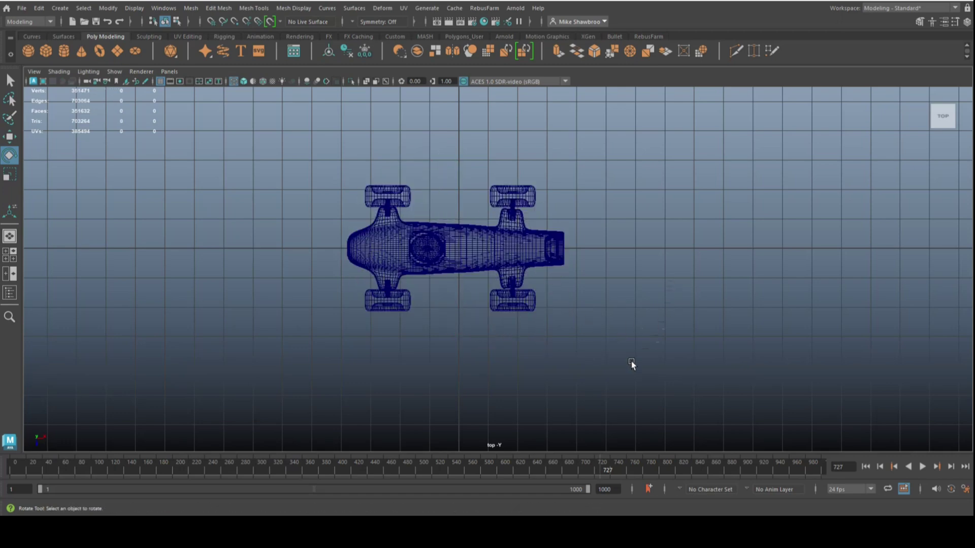
left_click(383, 200)
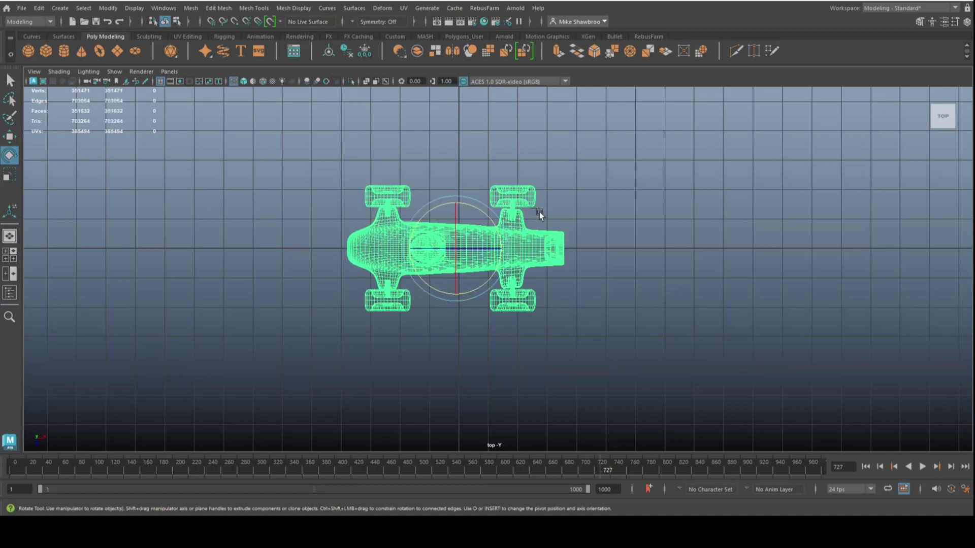
left_click(190, 8)
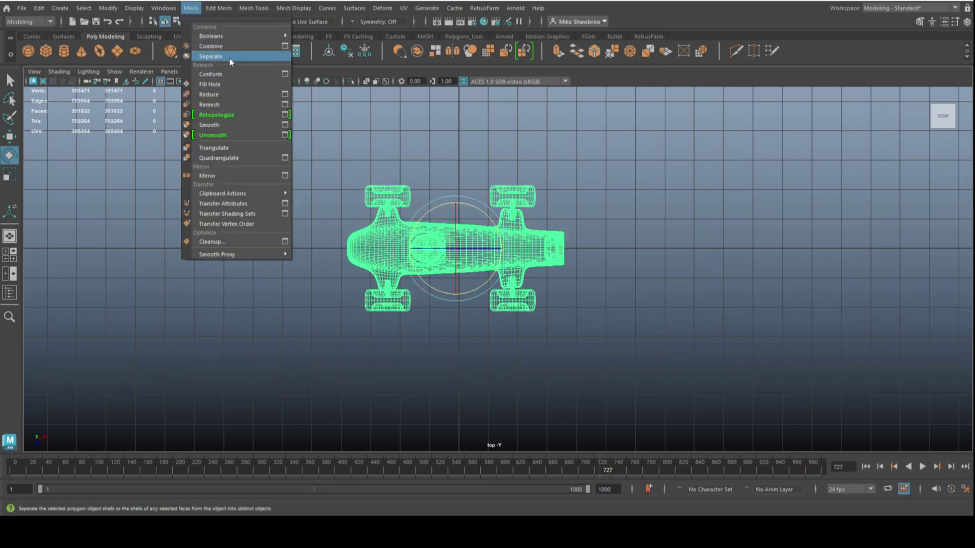
left_click(214, 57)
- Delete the two top wheels and the bottom-left wheel, keeping the last wheel selected
left_click_drag(287, 155, 585, 194)
key("Delete")
left_click(380, 307)
key("Delete")
left_click(520, 310)
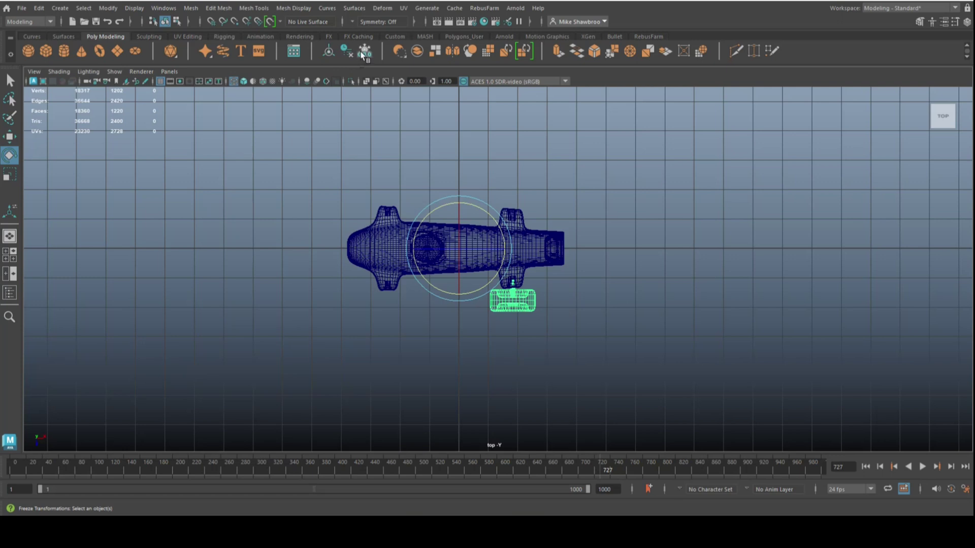
- Clear the wheel's history and move it down and left under the body's centre
left_click(340, 53)
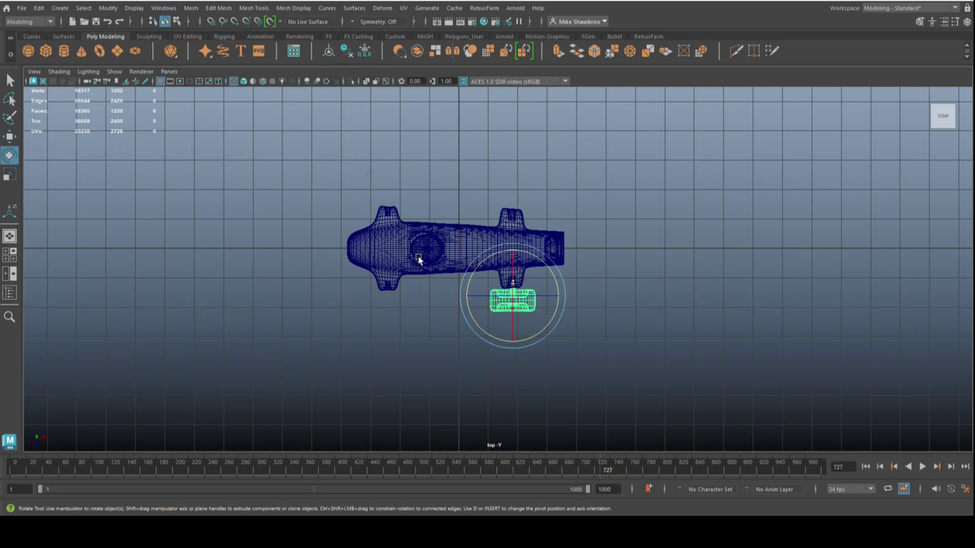
key("w")
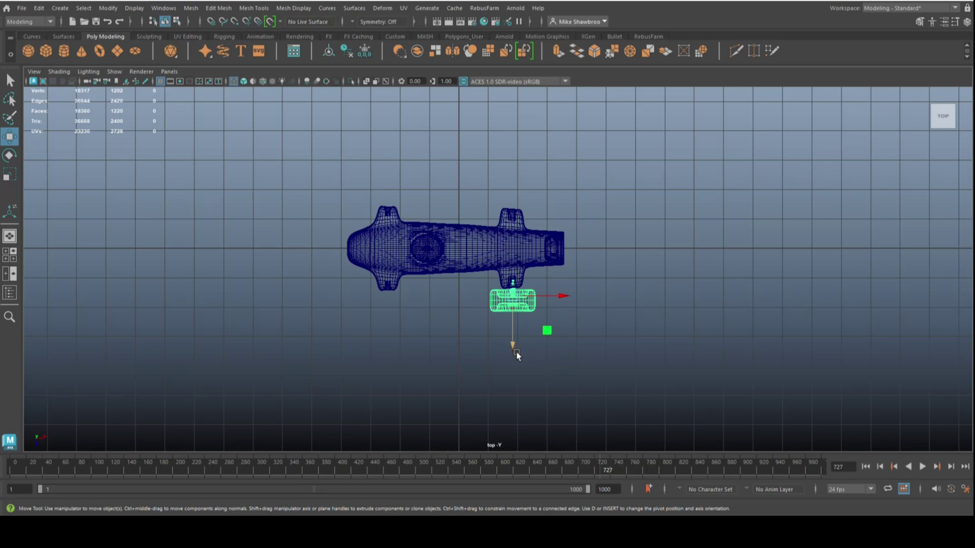
left_click_drag(512, 345, 512, 415)
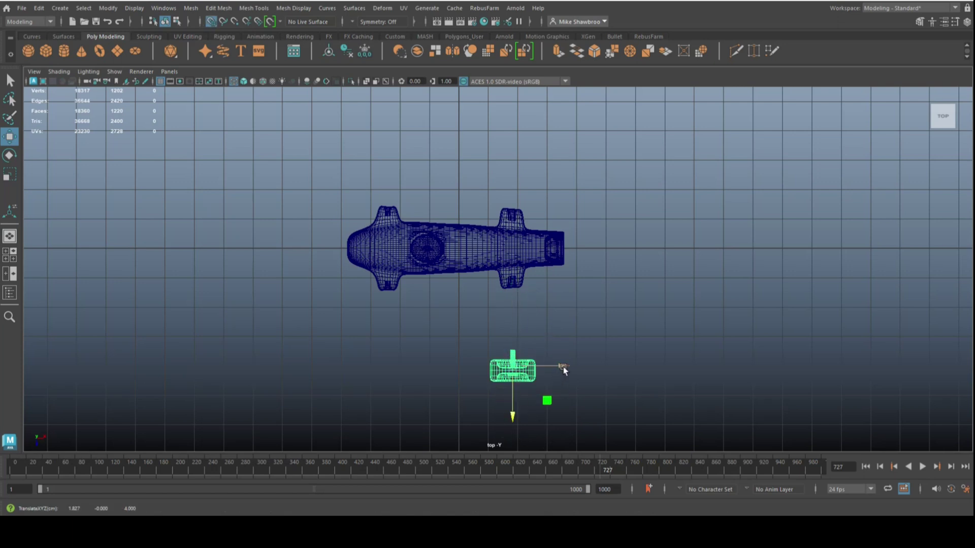
left_click_drag(563, 366, 509, 366)
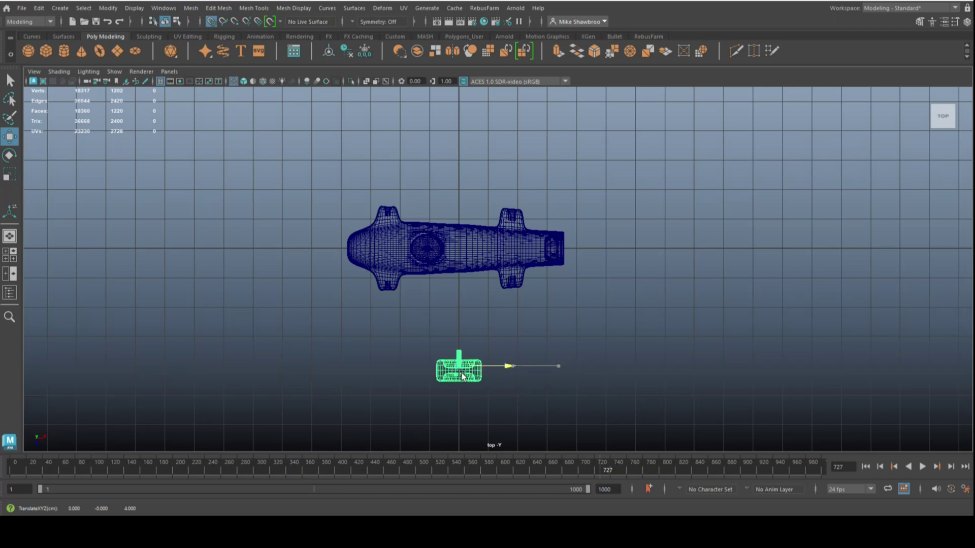
- Rotate the wheel 90° in the maximized perspective view so it lies flat
left_click(7, 257)
key("space")
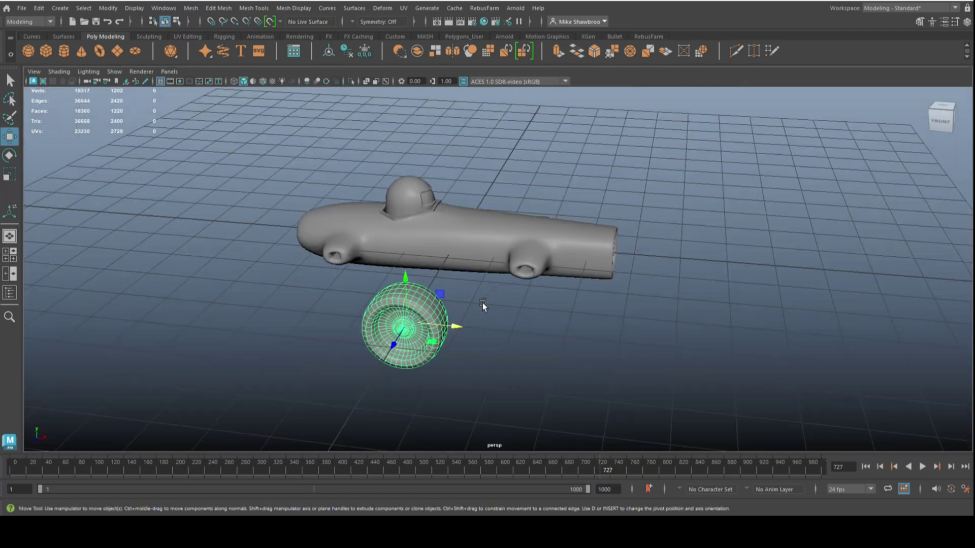
key("e")
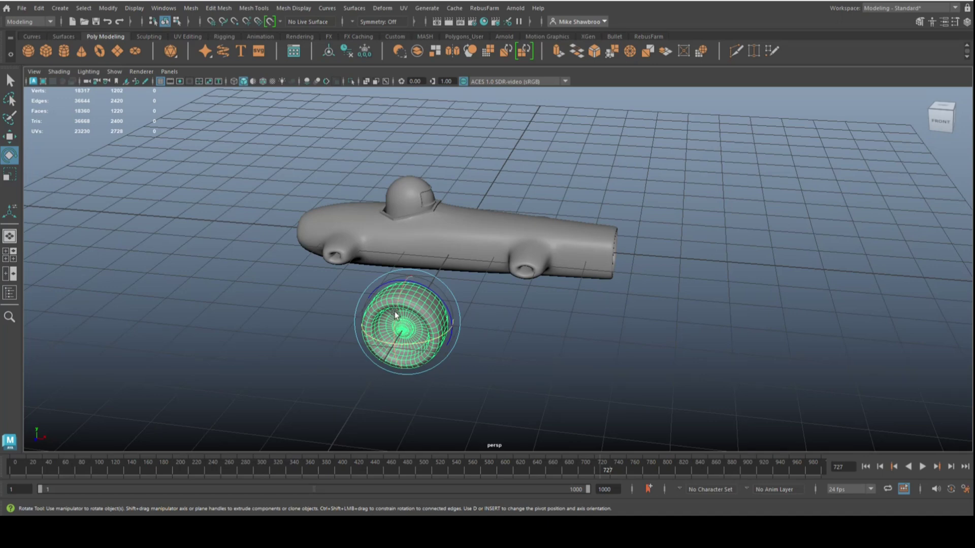
left_click_drag(395, 312, 405, 377)
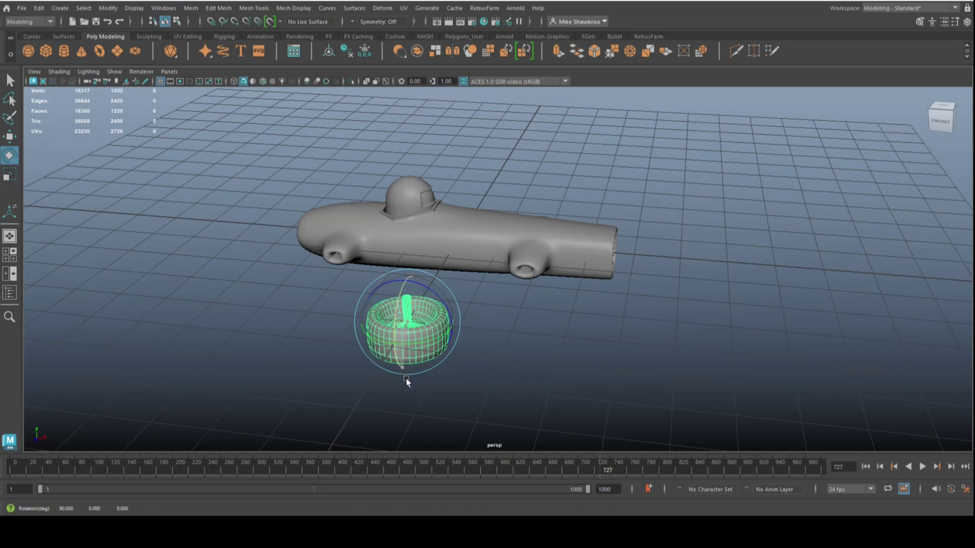
- Raise the wheel along Y and maximize the front view
left_click_drag(501, 391, 523, 261, "alt")
key("w")
left_click_drag(523, 210, 523, 159)
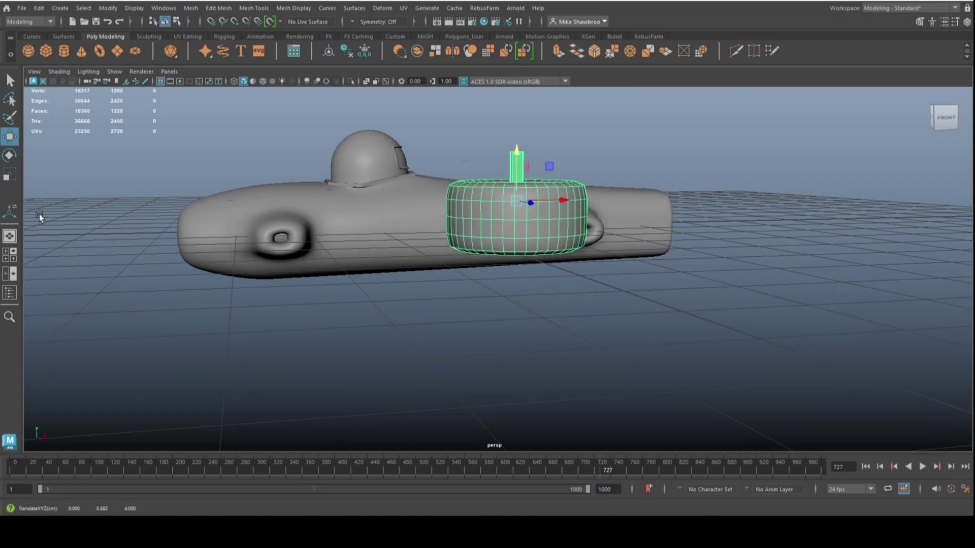
left_click(6, 258)
key("space")
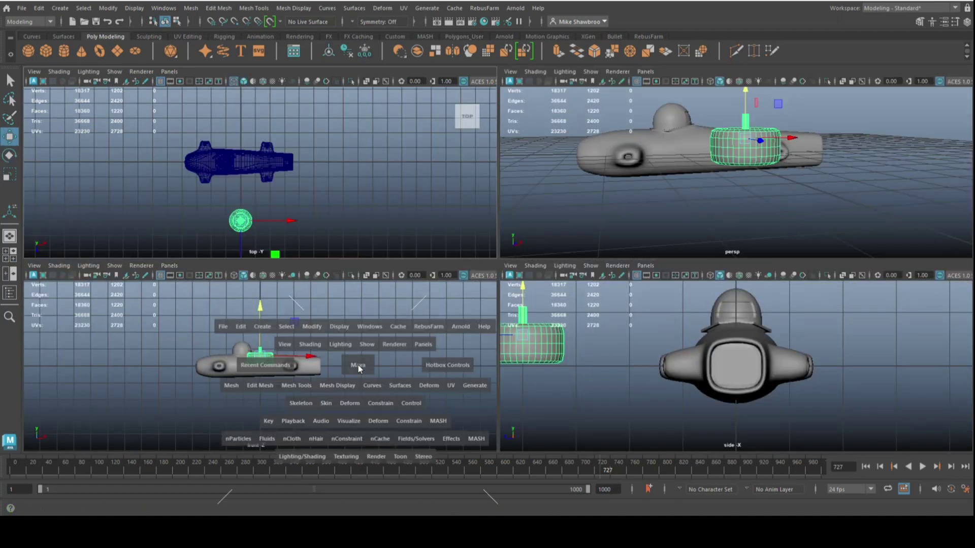
scroll(414, 343, "up", 5)
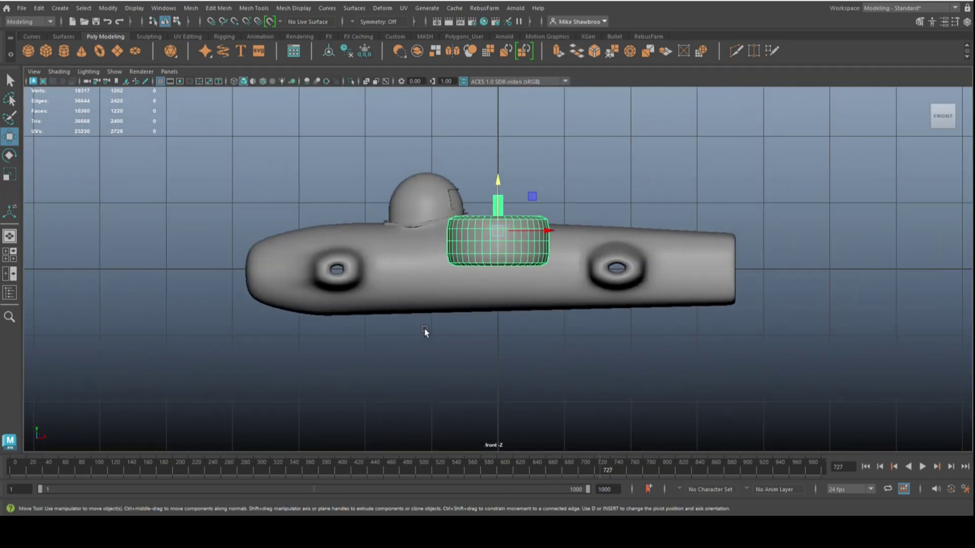
- Isolate the wheel in the front view and snap its pivot to the bottom grid line
key("ctrl+1")
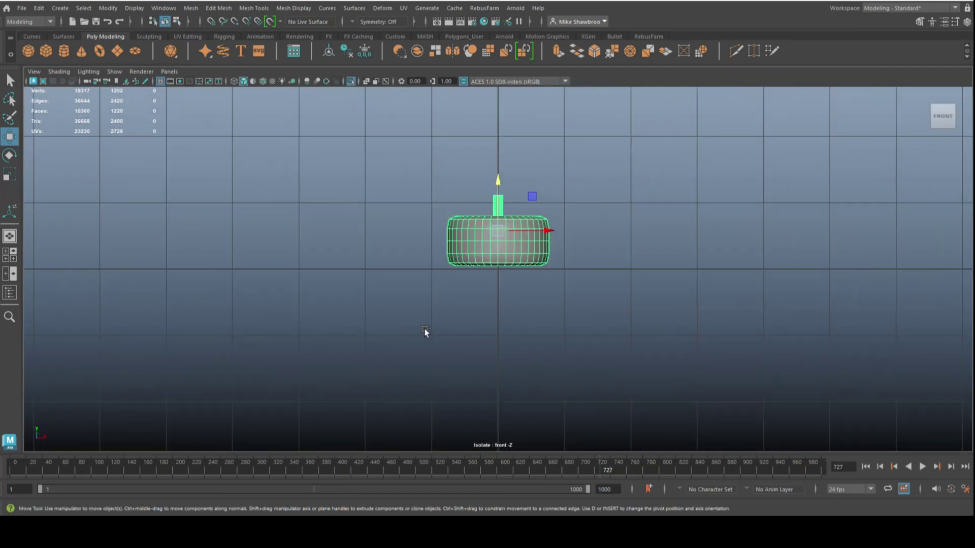
left_click_drag(493, 187, 498, 187)
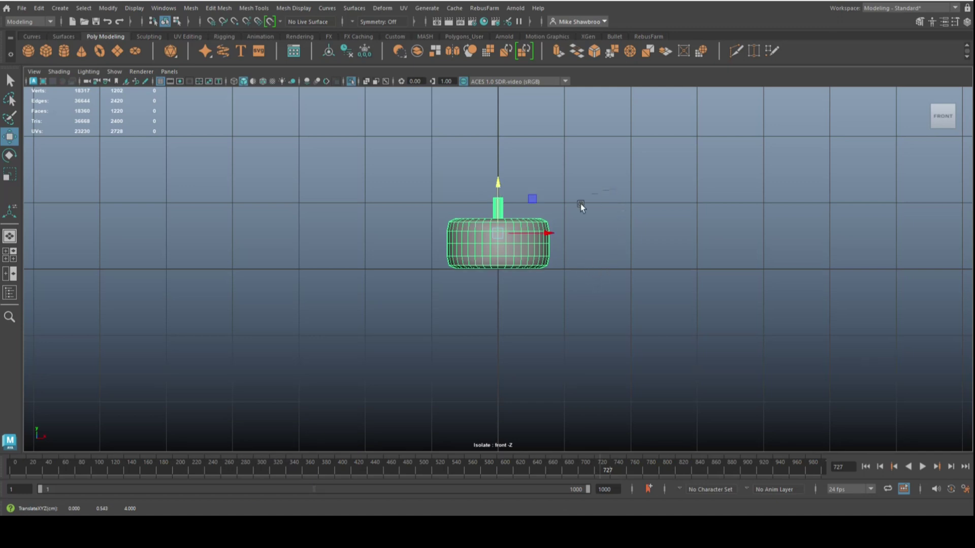
key("d")
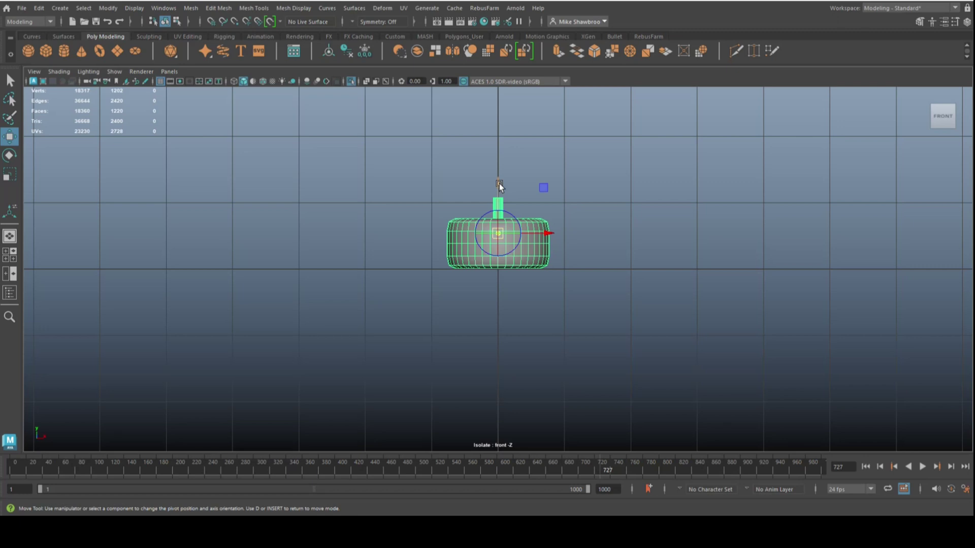
left_click_drag(499, 184, 489, 260)
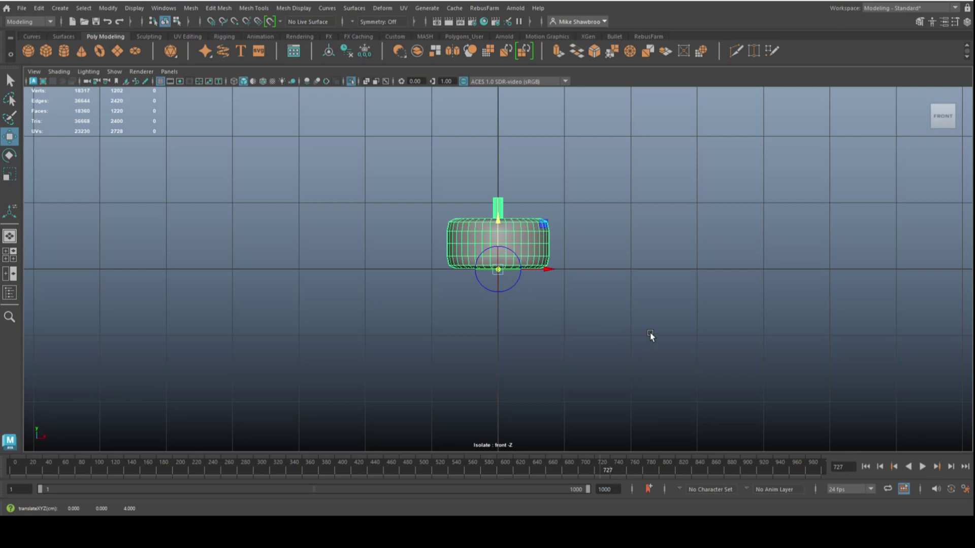
key("d")
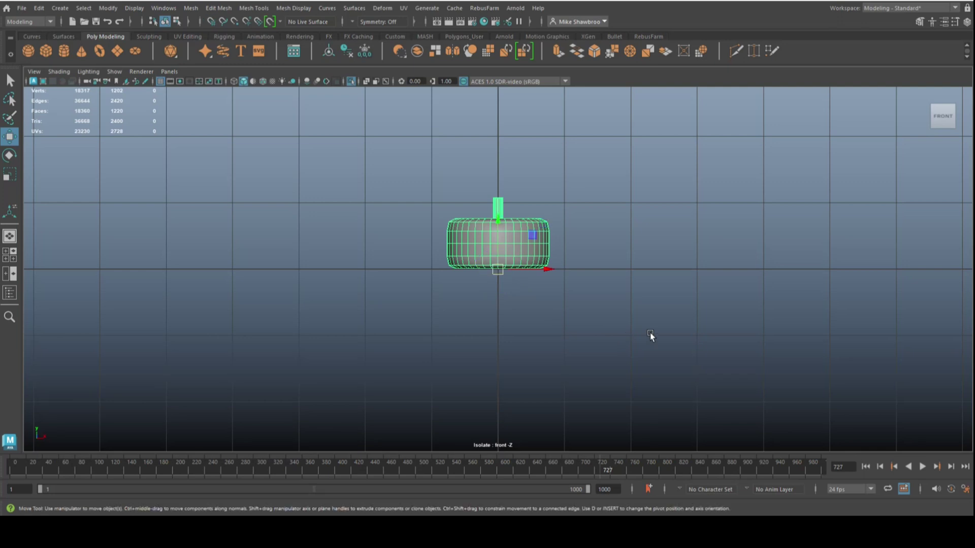
left_click(647, 303)
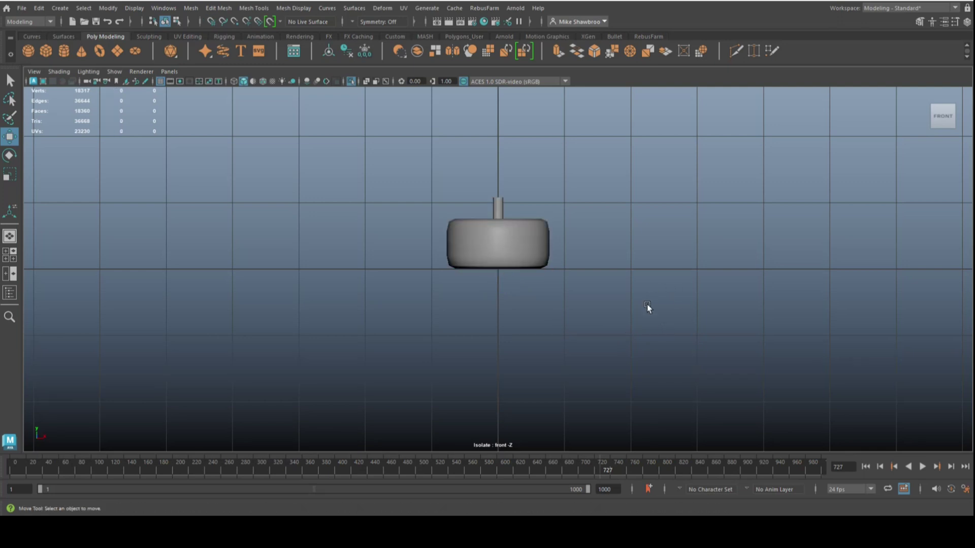
- In the maximized perspective view, select the wheel mesh and frame its axle peg from above
left_click(11, 258)
key("space")
scroll(577, 307, "up", 3)
scroll(577, 307, "down", 5)
left_click_drag(533, 315, 592, 369, "alt")
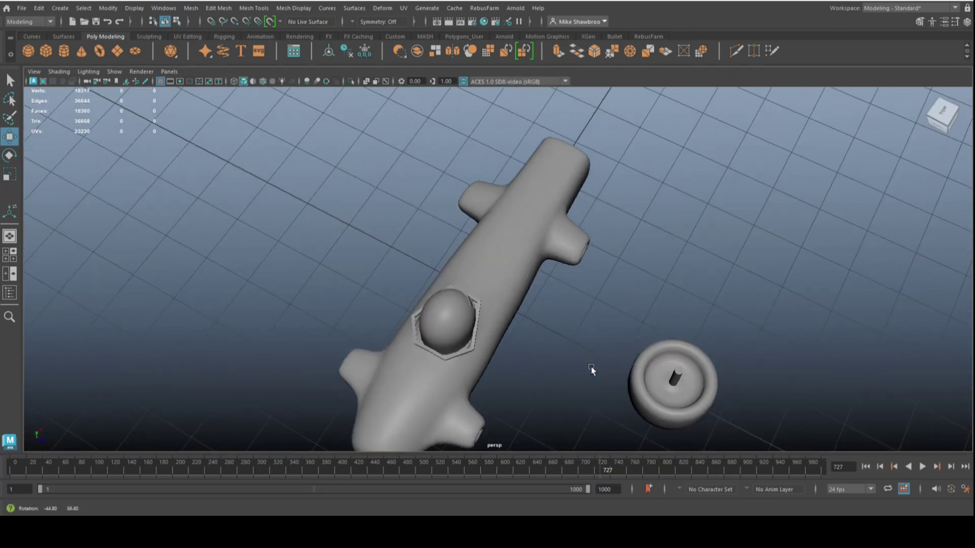
scroll(599, 365, "down", 2)
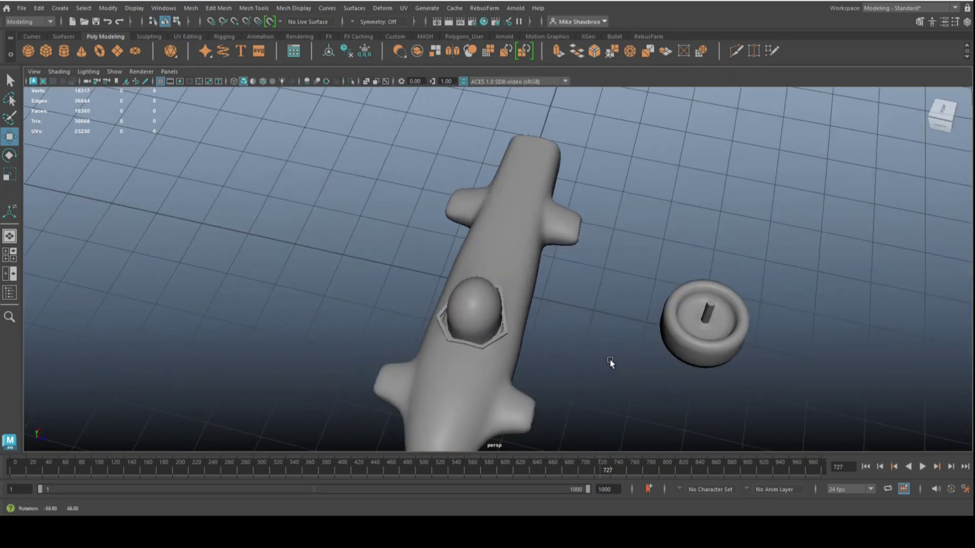
middle_click_drag(614, 358, 422, 299, "alt")
scroll(531, 336, "up", 3)
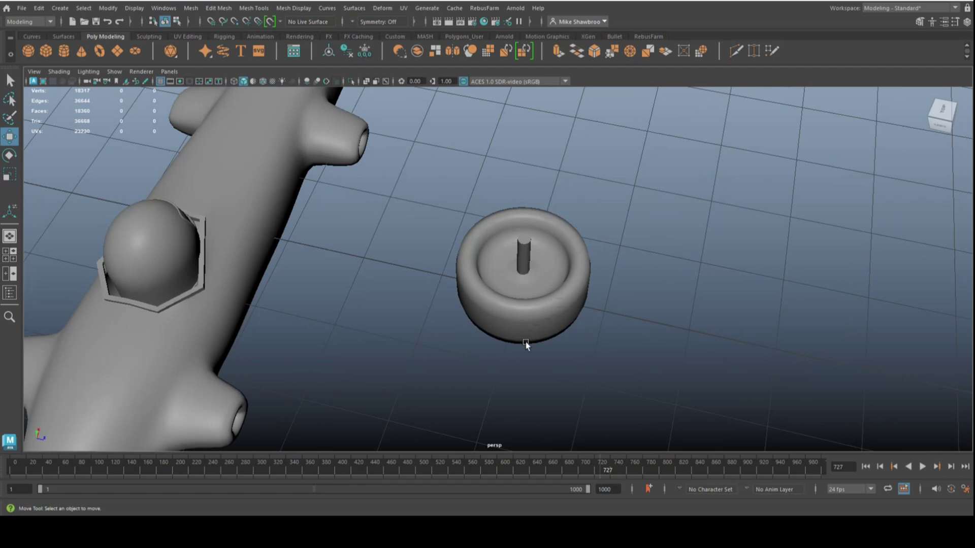
scroll(526, 342, "down", 3)
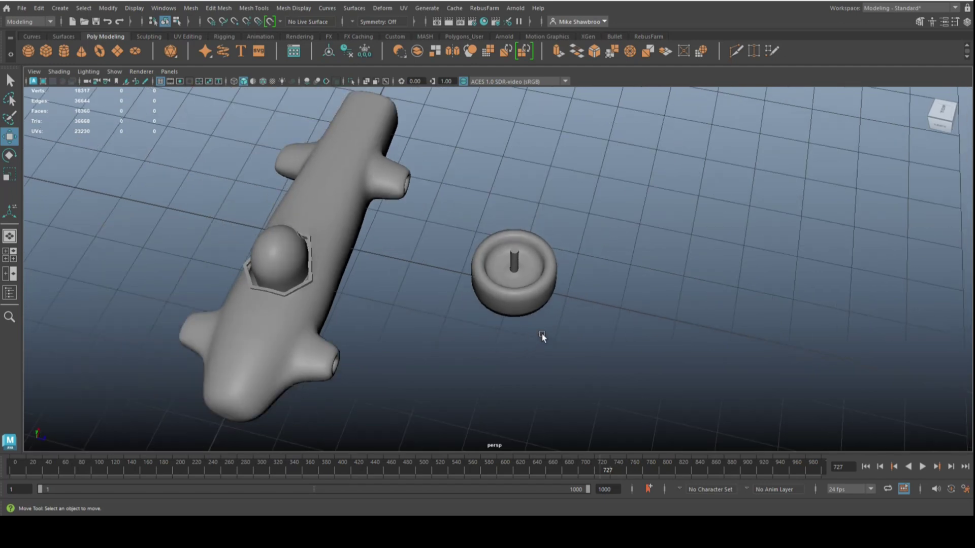
scroll(560, 328, "up", 3)
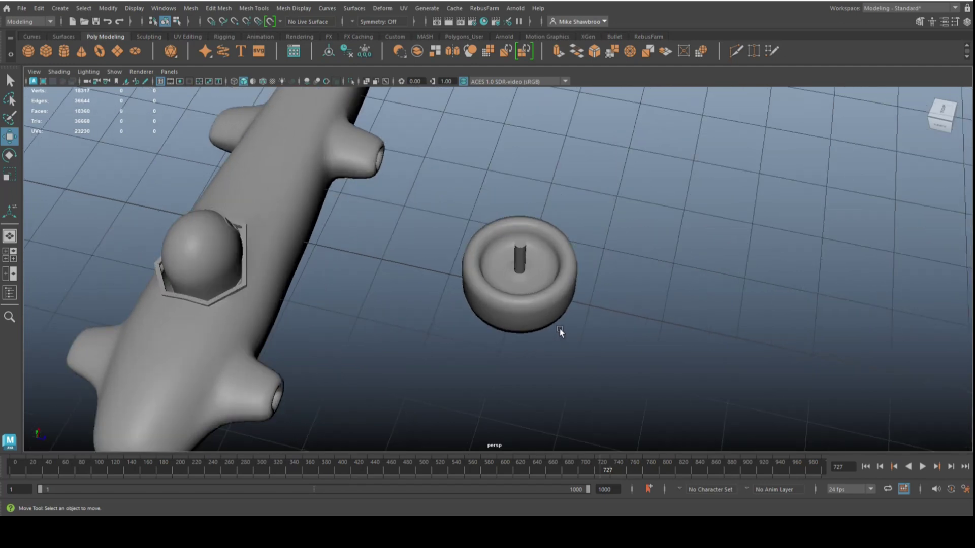
scroll(590, 340, "up", 2)
left_click_drag(590, 340, 587, 380, "alt")
scroll(516, 330, "up", 4)
left_click(508, 294)
scroll(605, 382, "up", 3)
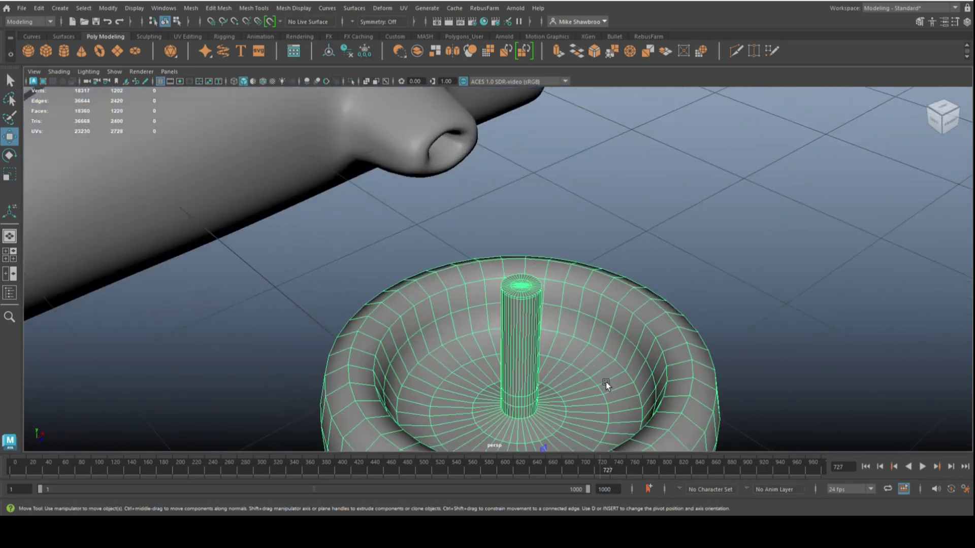
middle_click_drag(674, 363, 644, 303, "alt")
scroll(637, 290, "up", 5)
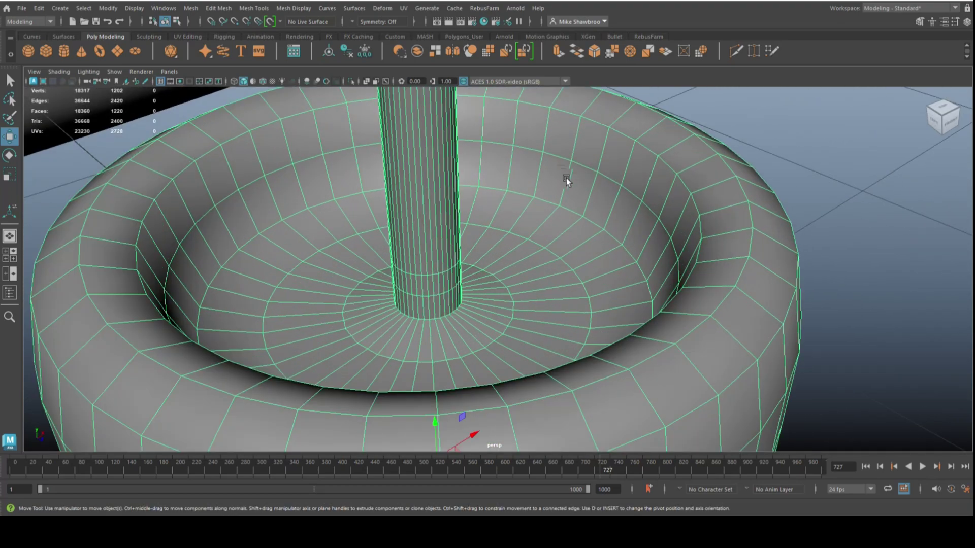
left_click_drag(570, 184, 609, 319, "alt")
scroll(655, 336, "up", 2)
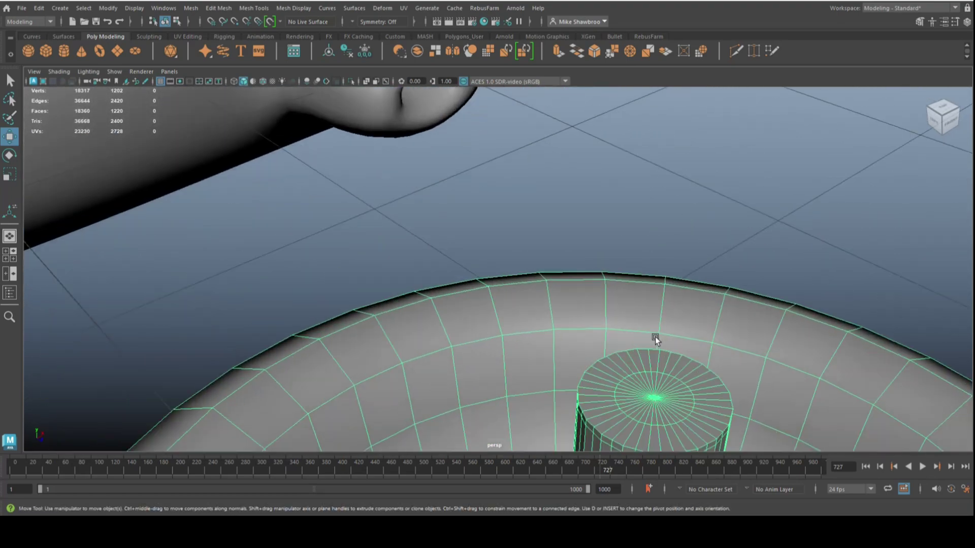
- Select the peg's top cap faces and delete them, leaving a hole
right_click(529, 333)
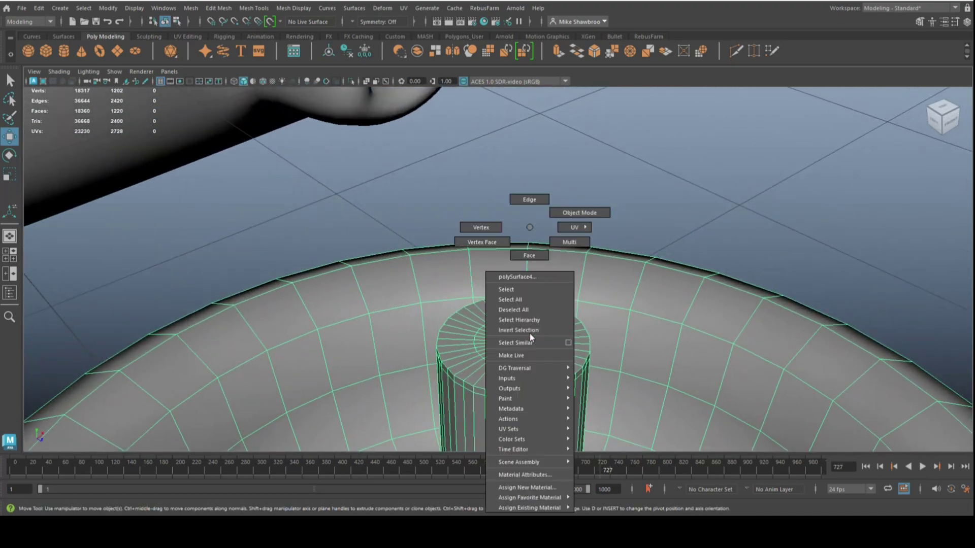
left_click(538, 256)
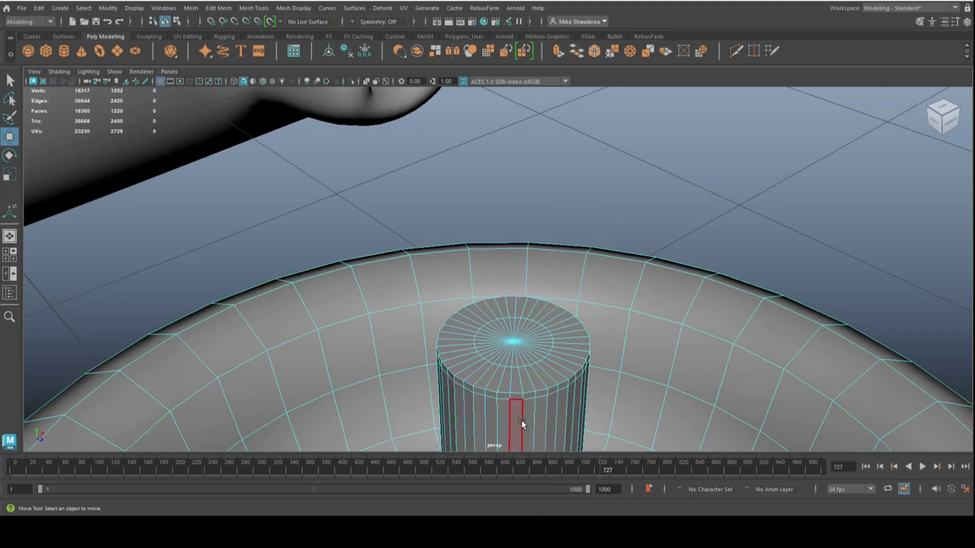
mouse_move(501, 354)
left_mouse_down()
mouse_move(527, 356)
mouse_move(543, 337)
mouse_move(508, 325)
left_mouse_up()
left_click_drag(523, 358, 523, 350)
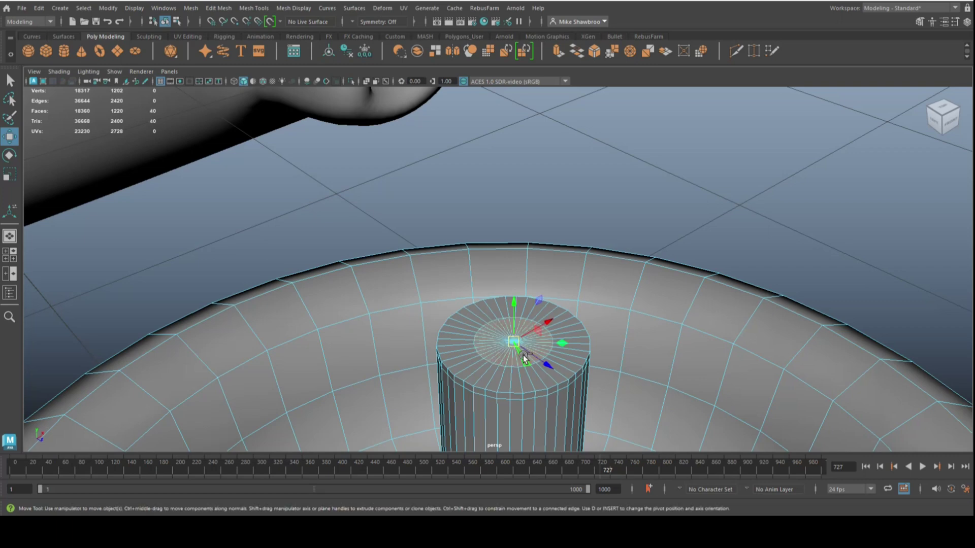
key("Delete")
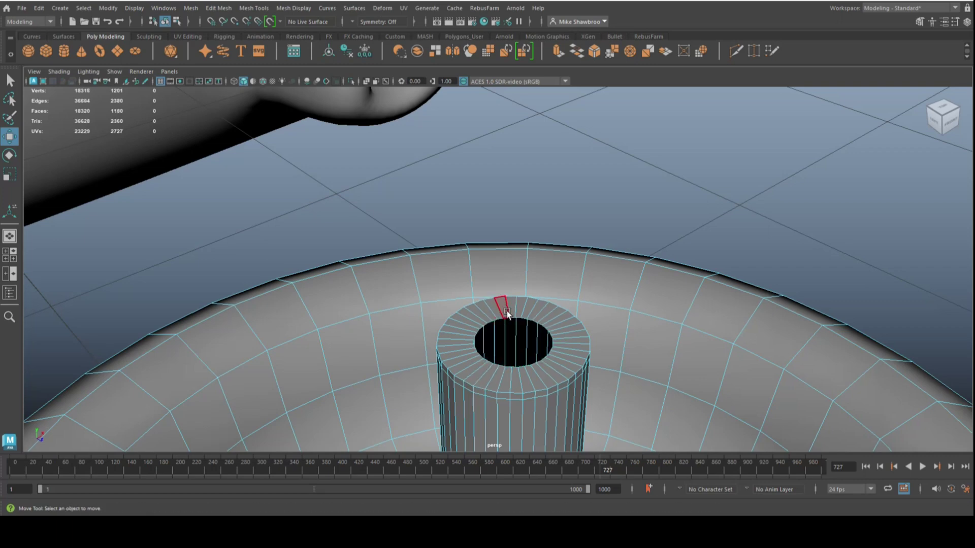
- Extrude the peg's rim edge loop and push it down inside the peg
right_click_drag(506, 226, 504, 199)
double_click(496, 310)
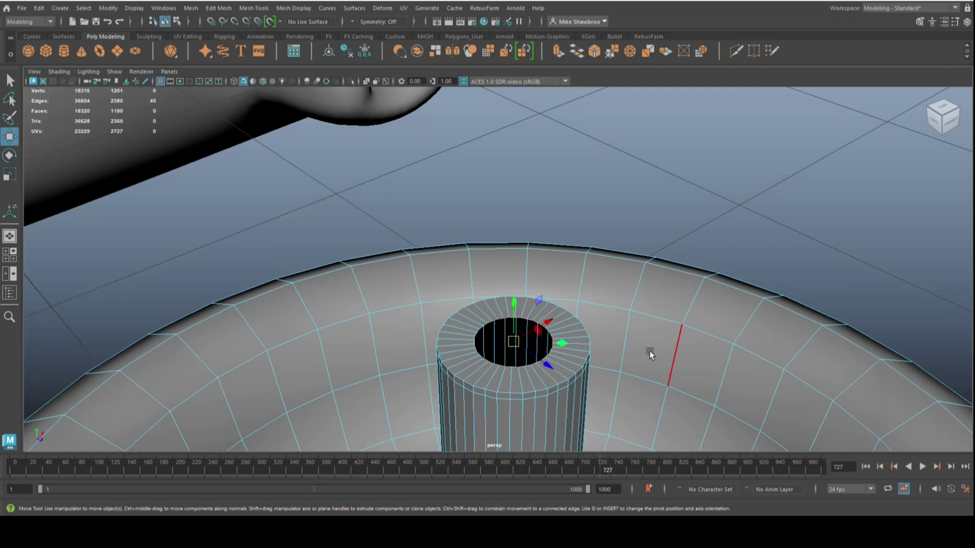
key("ctrl+e")
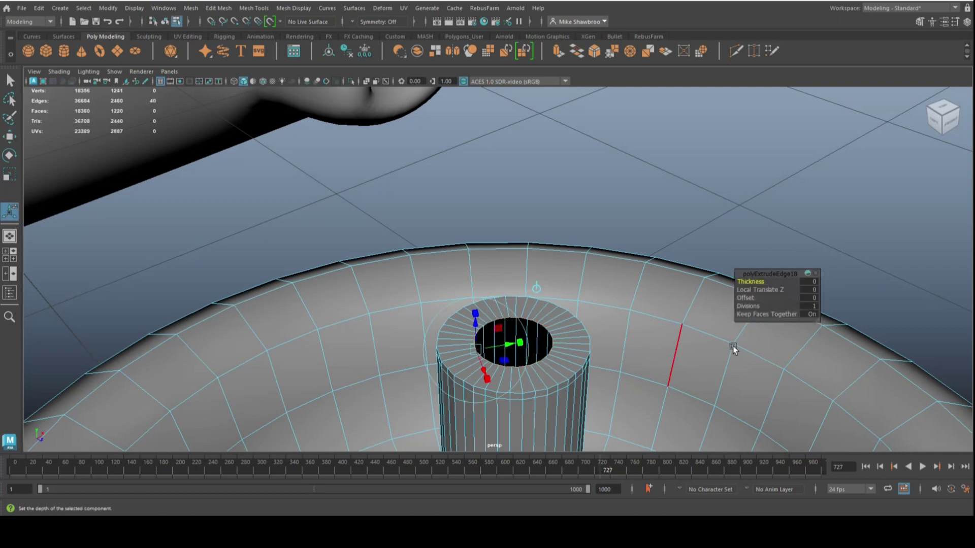
key("w")
left_click_drag(514, 303, 527, 402)
scroll(533, 396, "down", 5)
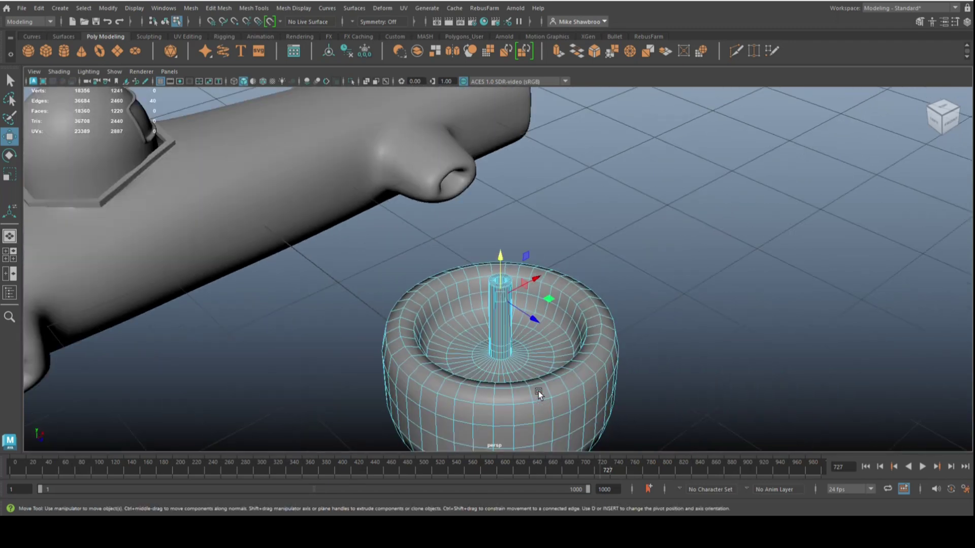
left_click(502, 263)
left_click_drag(503, 265, 504, 335)
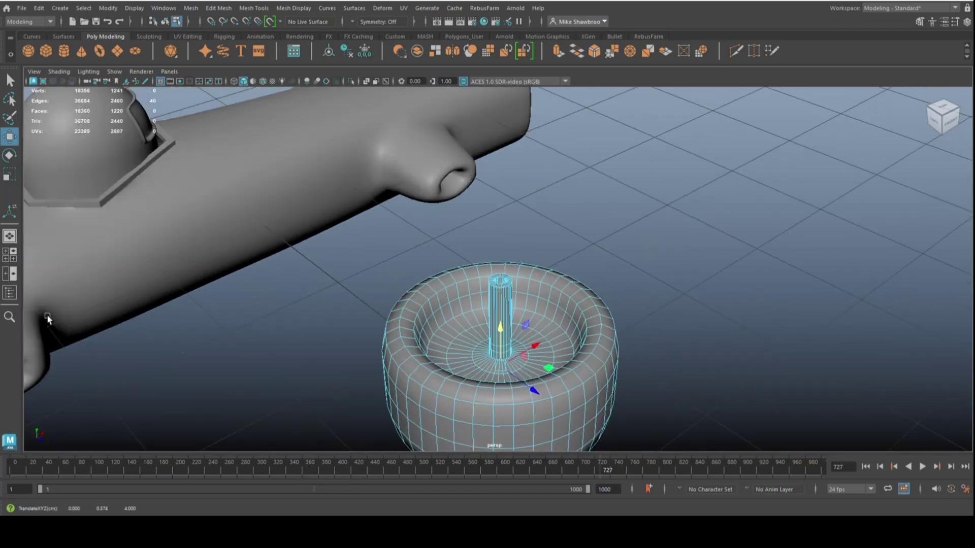
- In a wireframe front view, lower the inner loop slightly, then clear the edge selection
left_click(11, 258)
key("space")
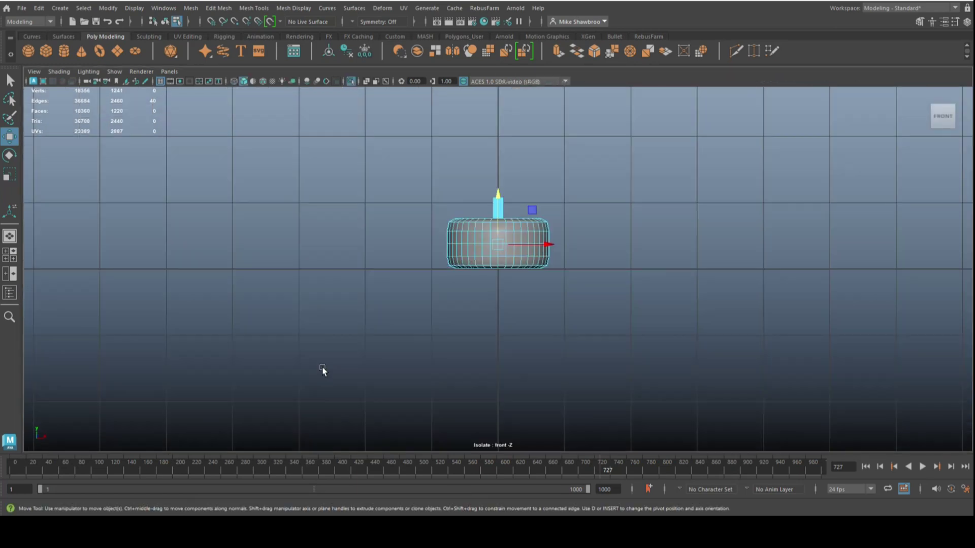
key("4")
scroll(600, 270, "up", 4)
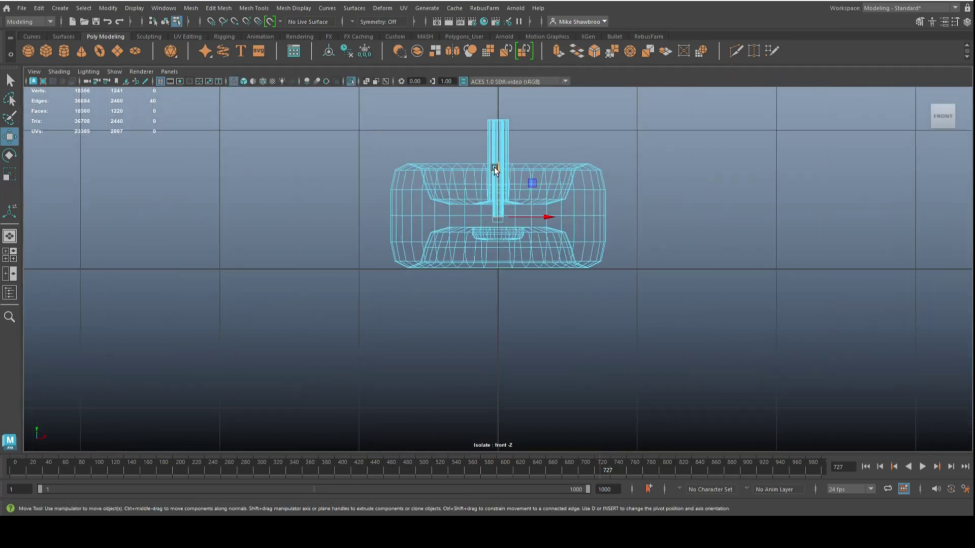
left_click_drag(497, 164, 499, 171)
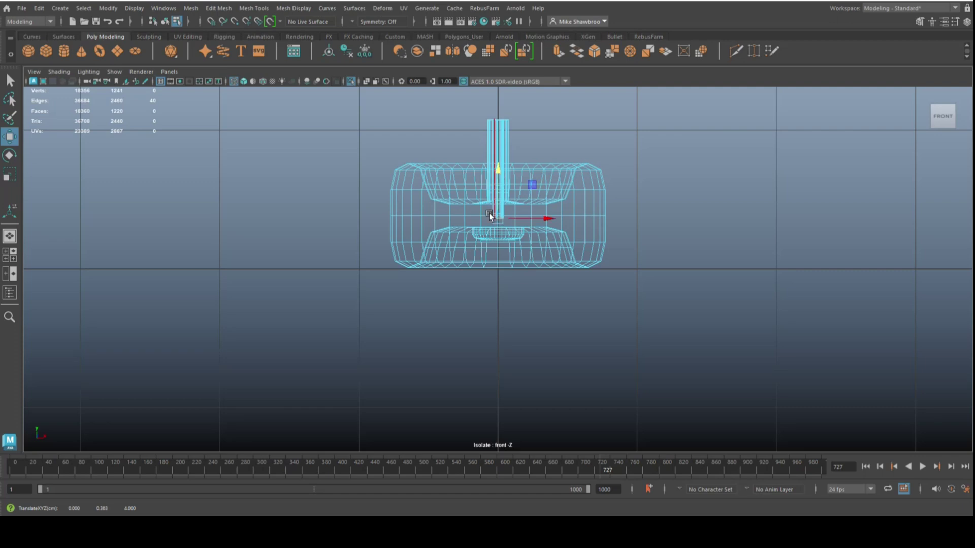
left_click(12, 259)
key("space")
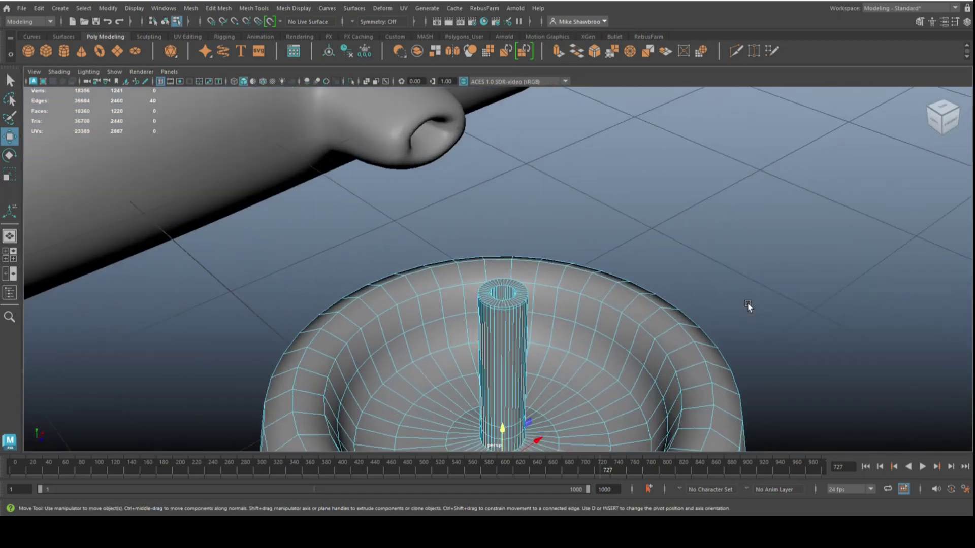
left_click(747, 304)
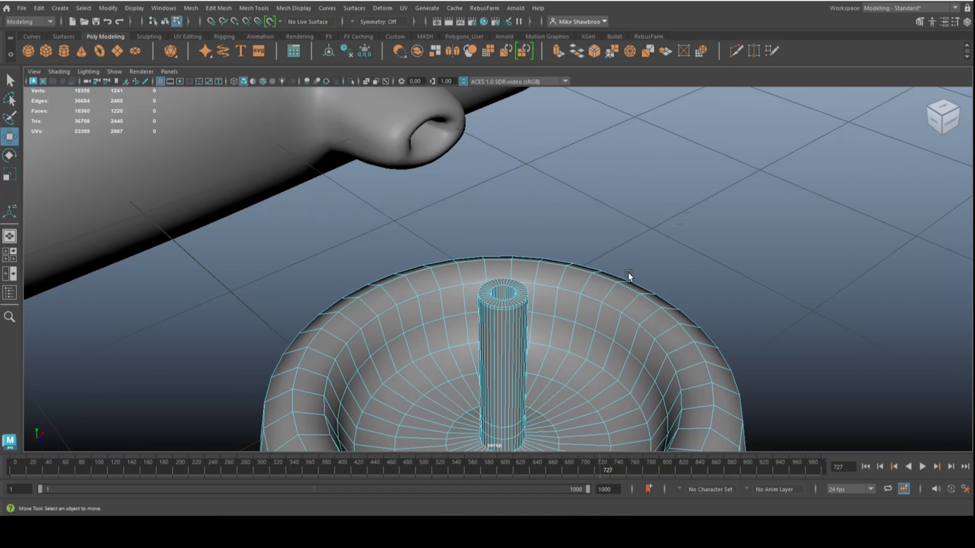
right_click(599, 288)
- Return to object mode and apply Mesh > Smooth to the tire
left_click(659, 211)
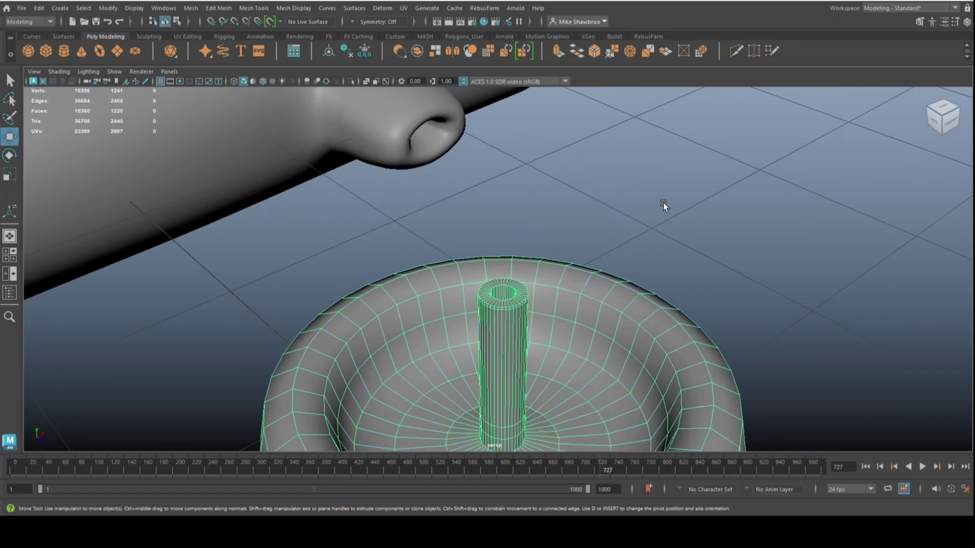
left_click(198, 11)
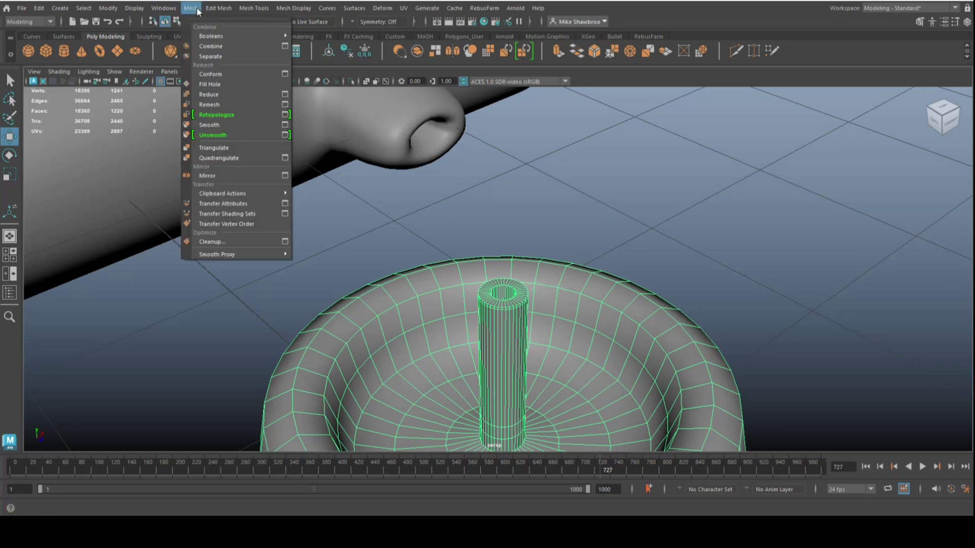
left_click(223, 126)
key("t")
left_click(653, 213)
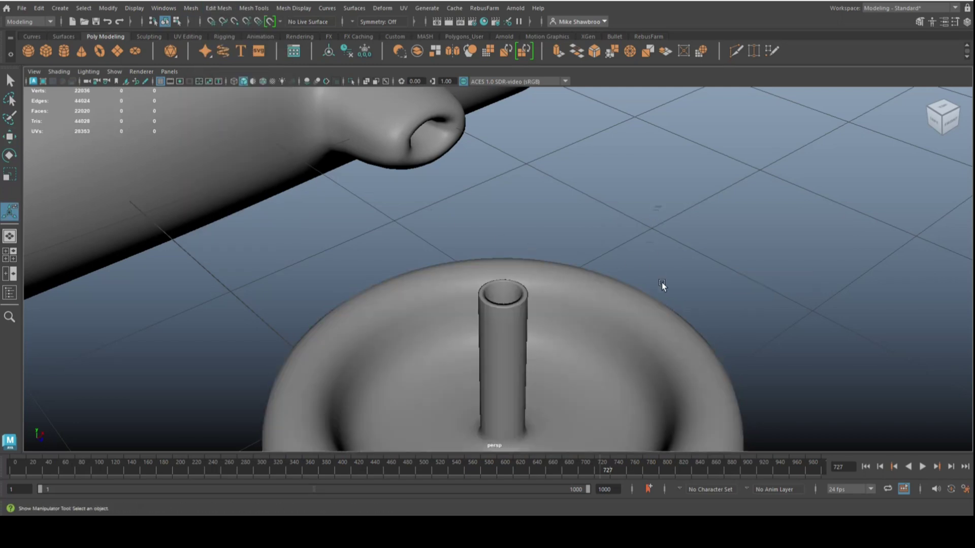
- Orbit around below the grid and select the smoothed tire
scroll(713, 339, "up", 3)
scroll(711, 340, "down", 3)
left_click_drag(709, 342, 696, 370, "alt")
left_click_drag(587, 222, 483, 246, "alt")
left_click_drag(464, 346, 383, 341, "alt")
left_click(369, 263)
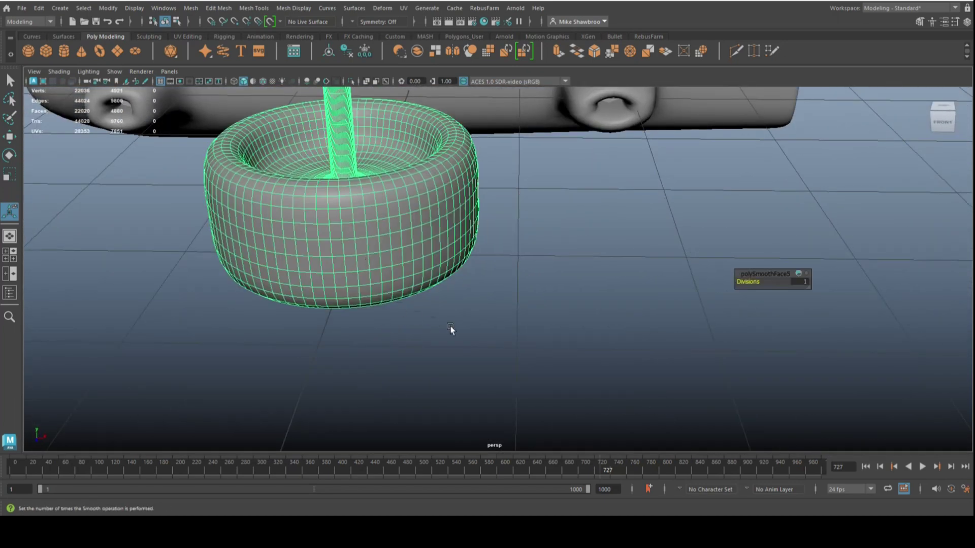
left_click_drag(450, 331, 457, 363, "alt")
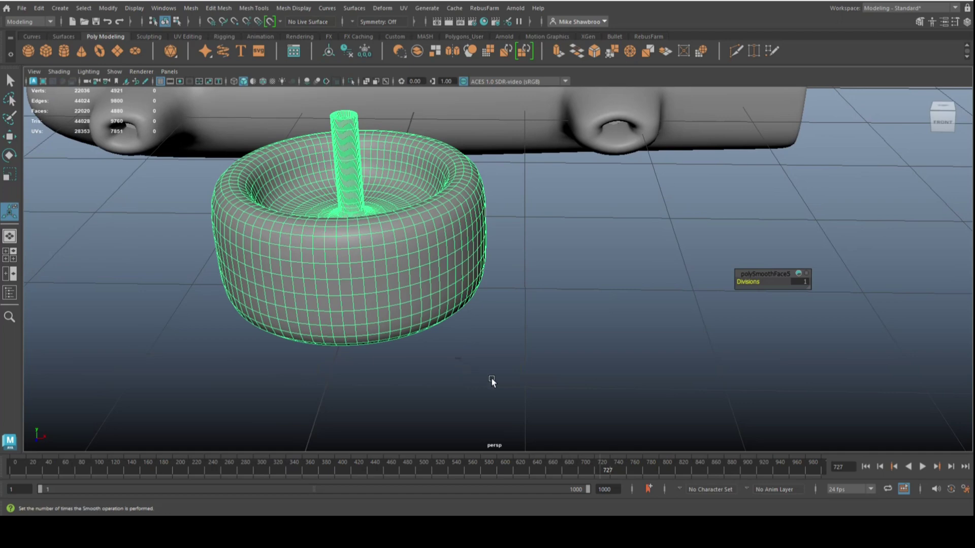
scroll(426, 374, "down", 10)
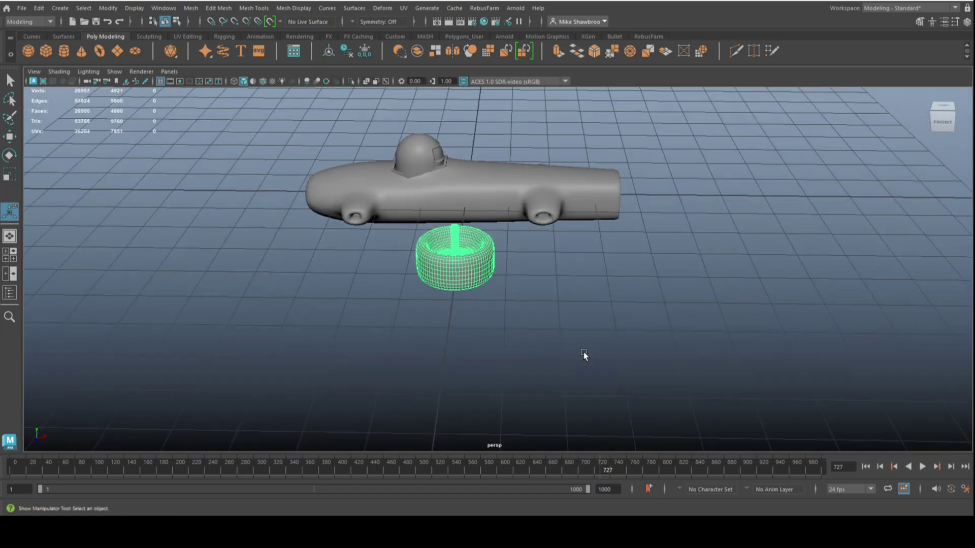
- Shift-drag a clone along X, then Shift+D twice for three evenly spaced copies
key("w")
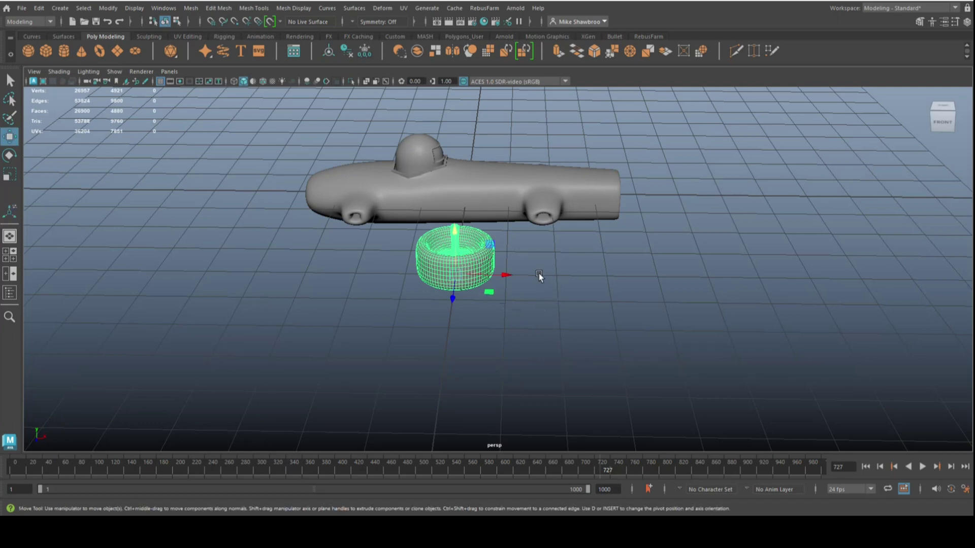
left_click_drag(508, 273, 596, 278, "shift")
key("shift+d")
key("shift+d")
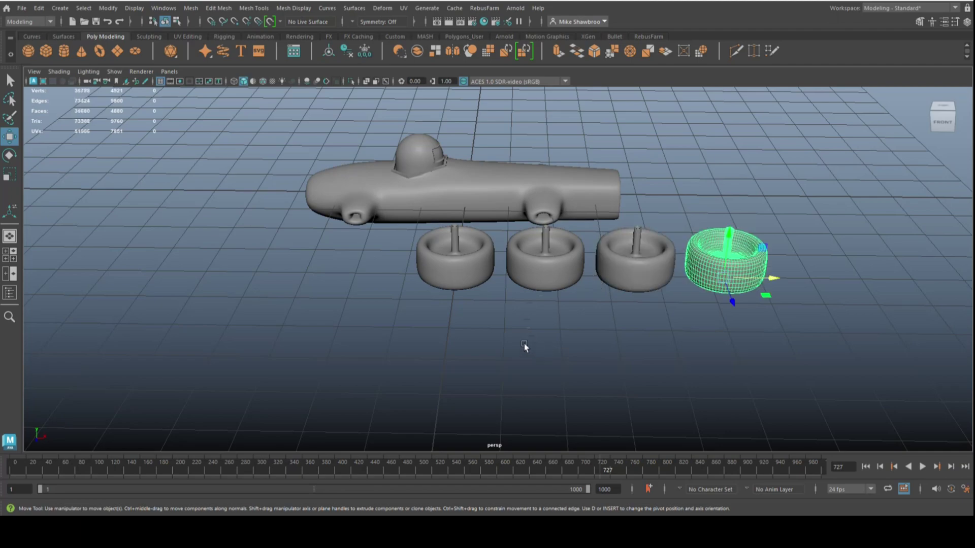
left_click(501, 352)
left_click_drag(380, 352, 569, 255, "alt")
- Isolate the car body and close in on its front wheel well
left_click(552, 248)
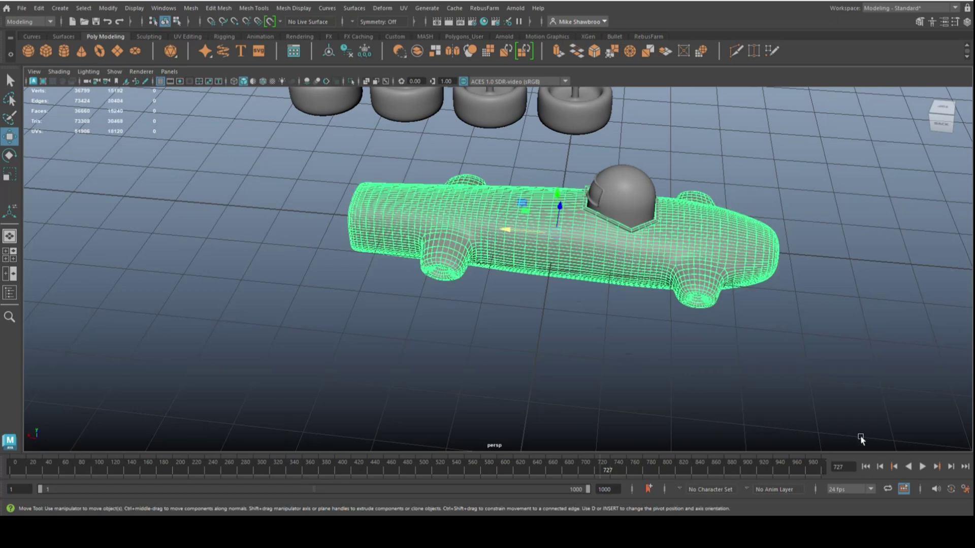
key("ctrl+1")
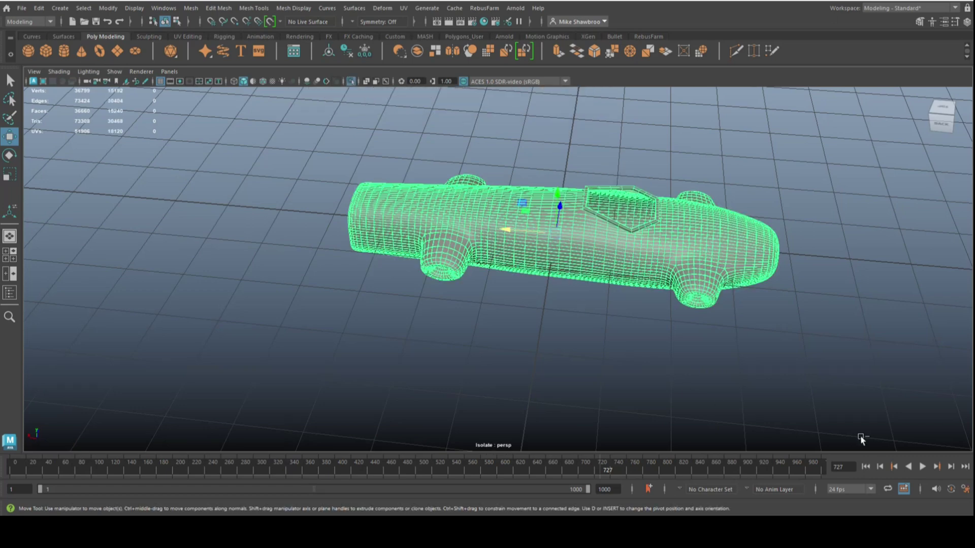
left_click_drag(642, 331, 486, 350, "alt")
scroll(421, 254, "up", 3)
middle_click_drag(420, 252, 491, 272, "alt")
- Dolly and orbit around the body down to an eye-level side view of both wheel wells
scroll(507, 297, "up", 2)
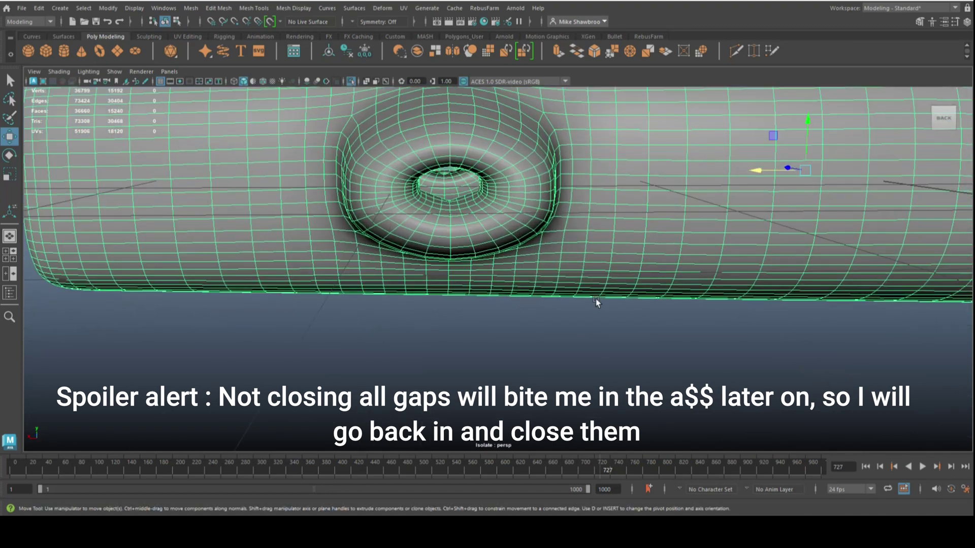
scroll(584, 311, "down", 4)
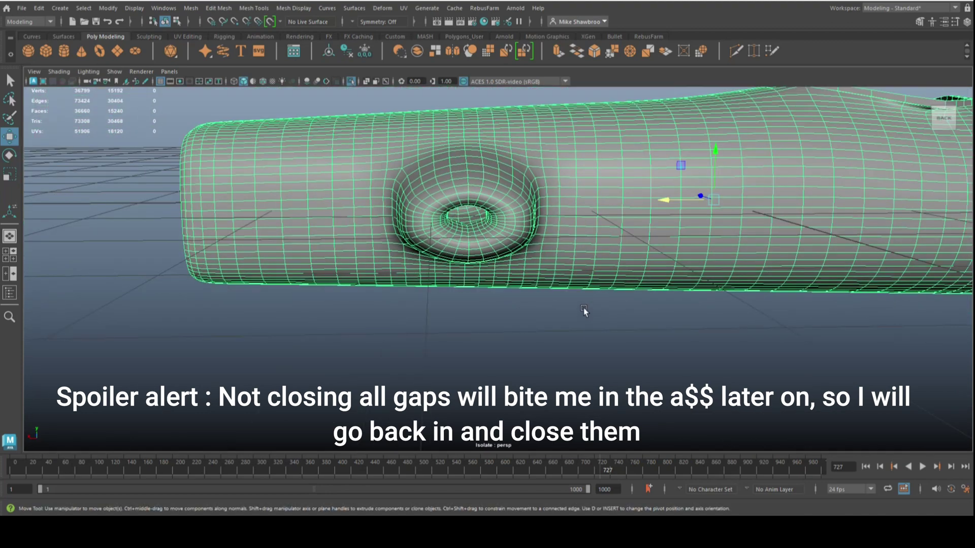
scroll(583, 309, "up", 6)
scroll(587, 312, "down", 5)
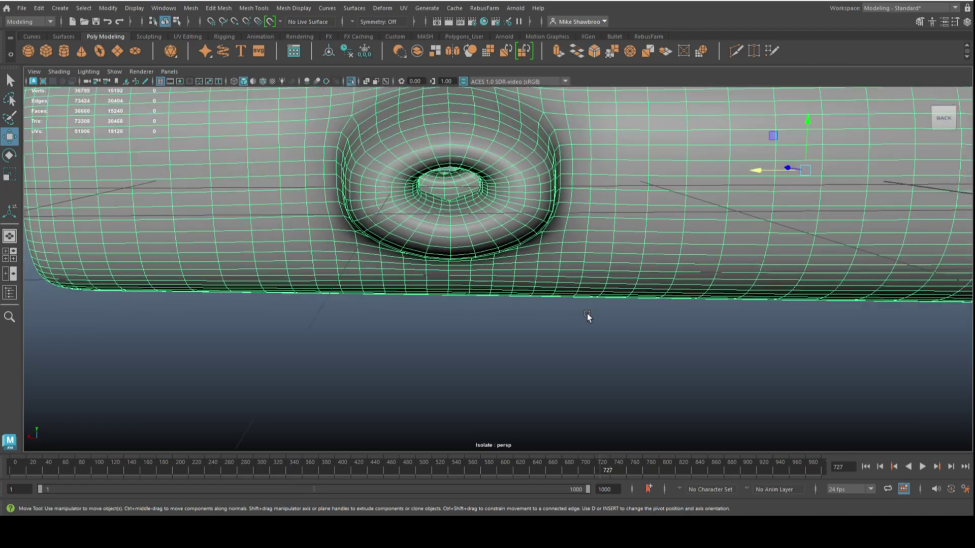
scroll(657, 347, "down", 3)
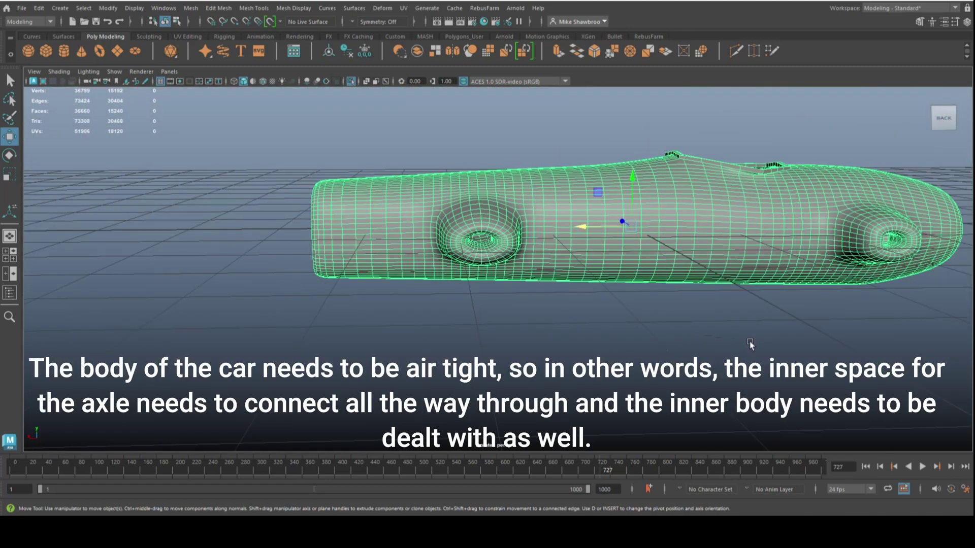
scroll(751, 341, "down", 3)
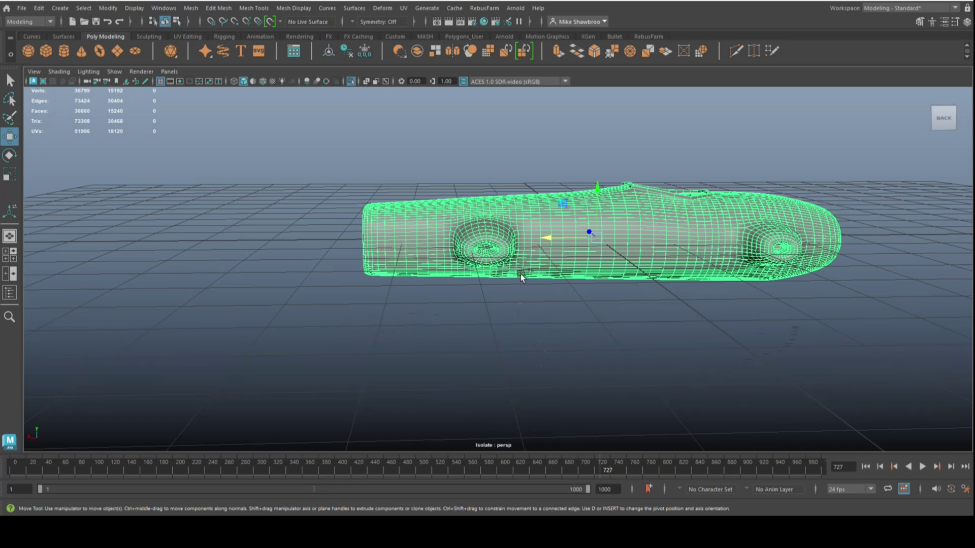
scroll(673, 343, "up", 4)
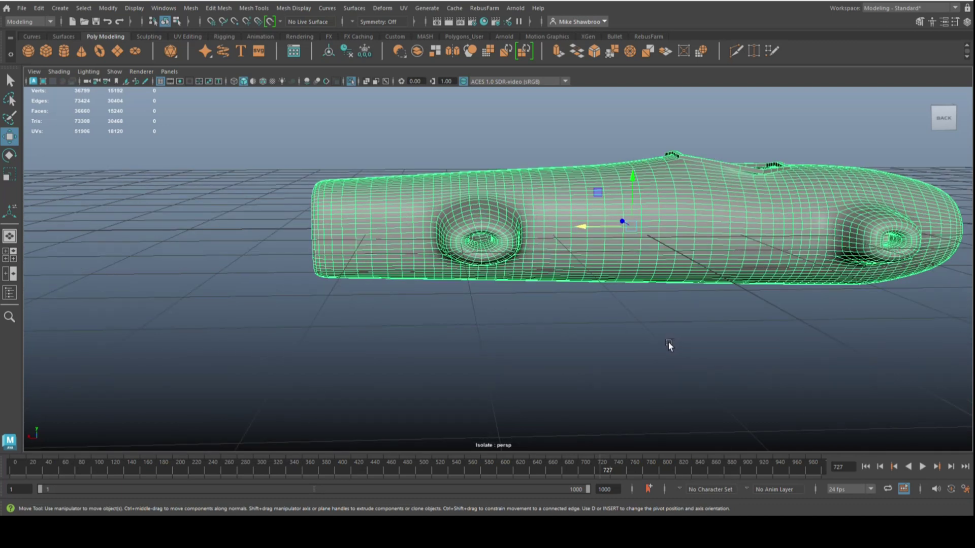
left_click_drag(669, 342, 419, 333, "alt")
scroll(611, 337, "down", 3)
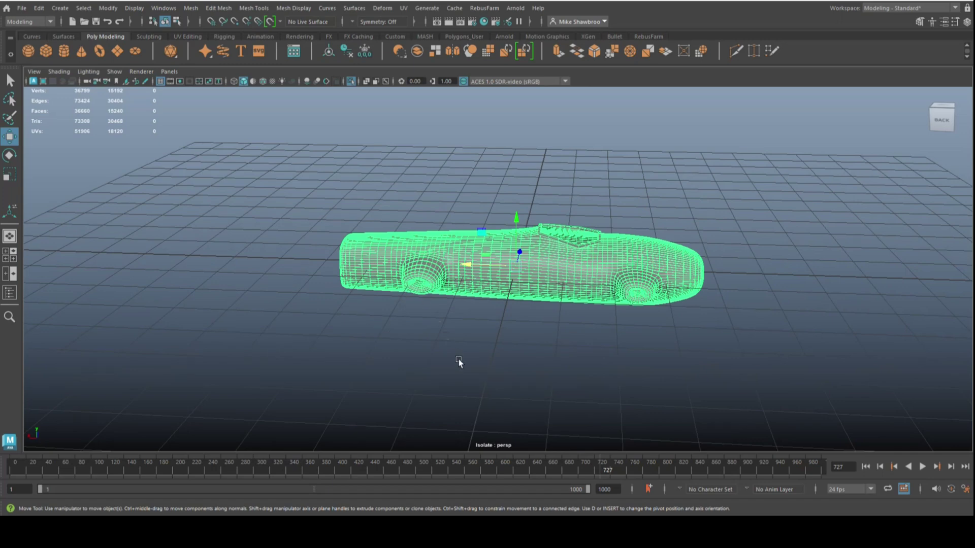
left_click_drag(459, 361, 468, 349, "alt")
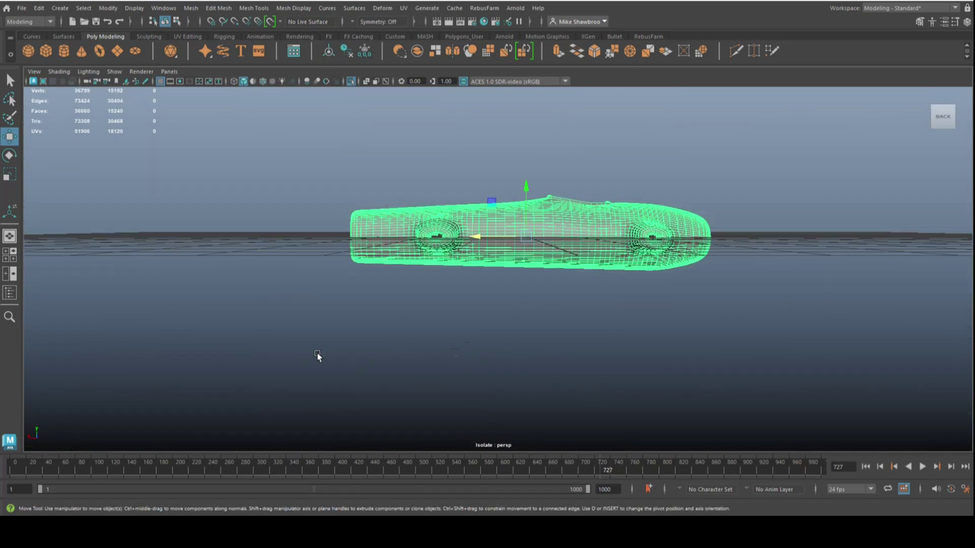
left_click(9, 255)
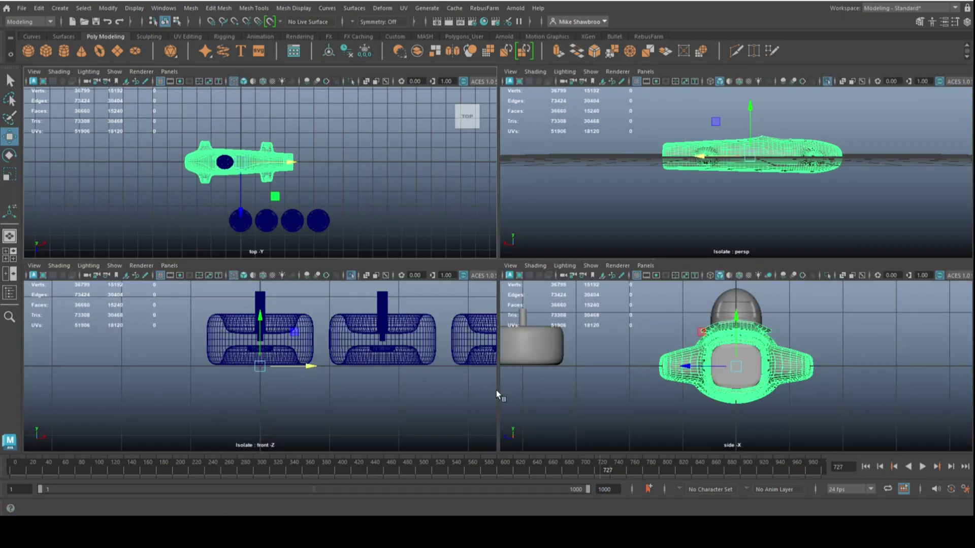
key("space")
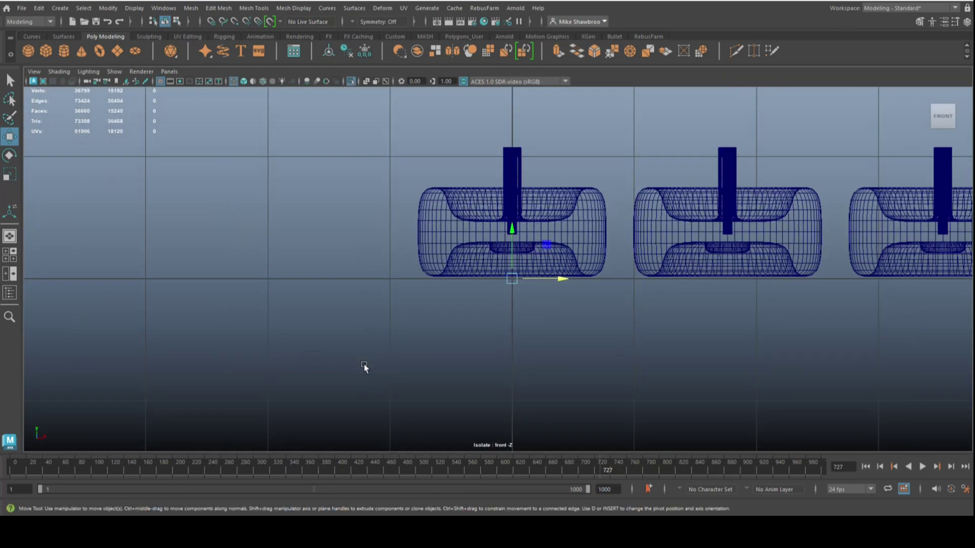
key("ctrl+1")
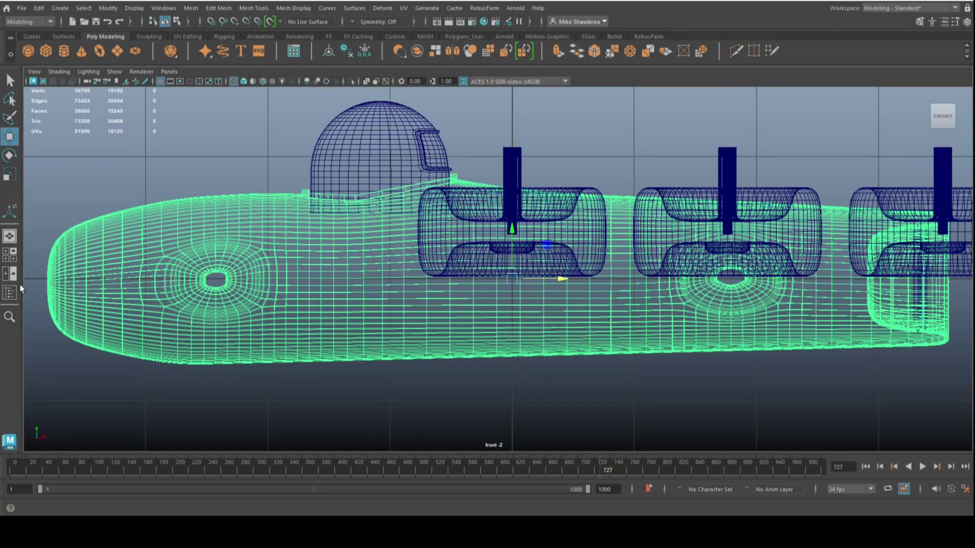
left_click(11, 255)
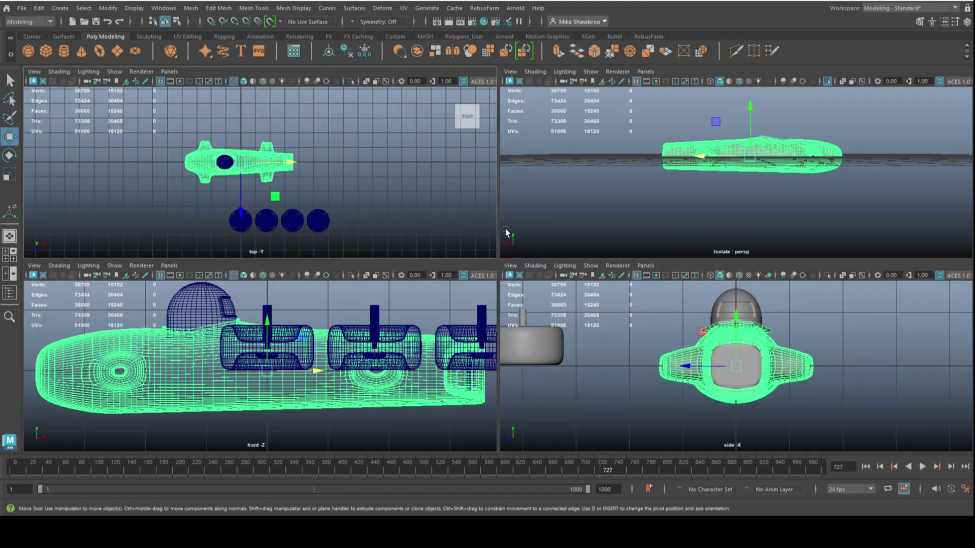
key("space")
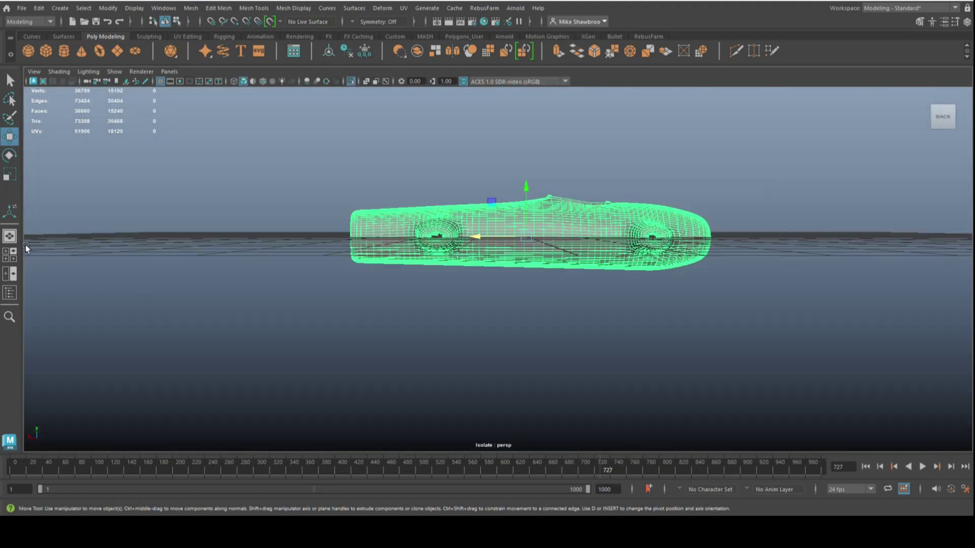
left_click(10, 255)
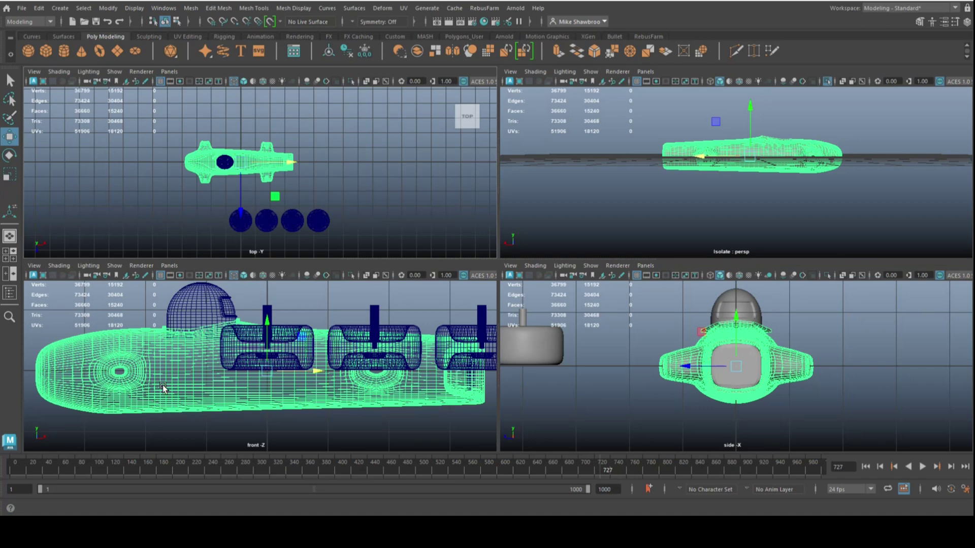
key("space")
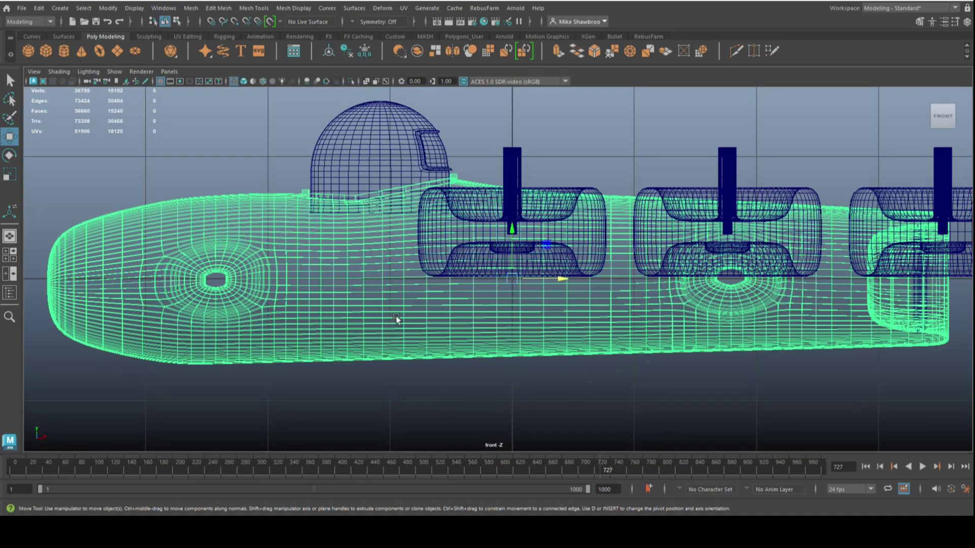
left_click(10, 255)
key("space")
left_click_drag(726, 254, 508, 269, "alt")
scroll(557, 277, "up", 3)
scroll(557, 276, "down", 3)
scroll(557, 280, "up", 2)
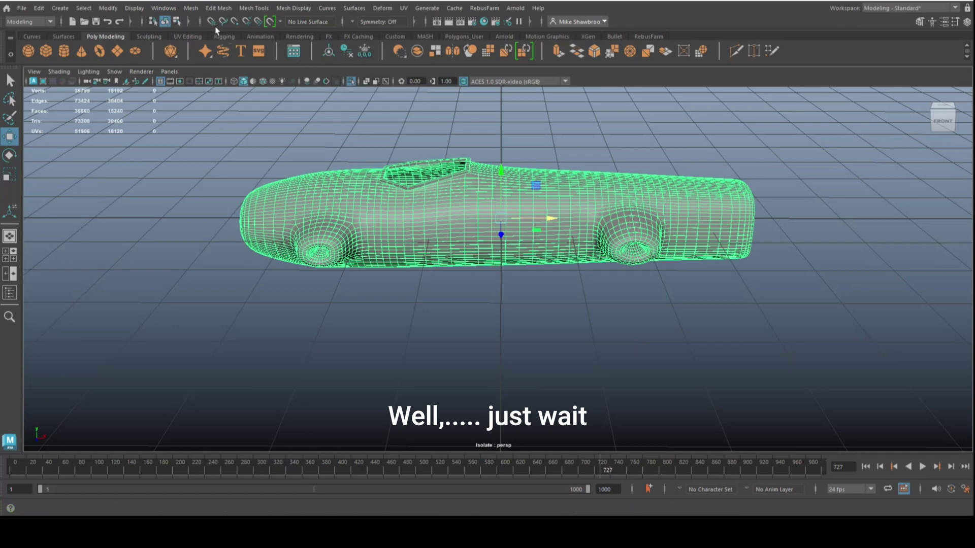
left_click(191, 7)
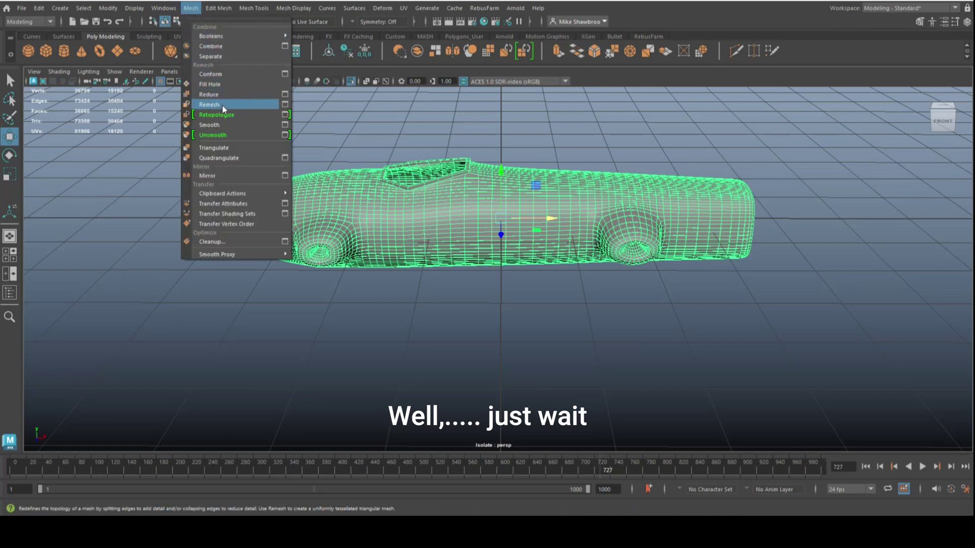
left_click(224, 128)
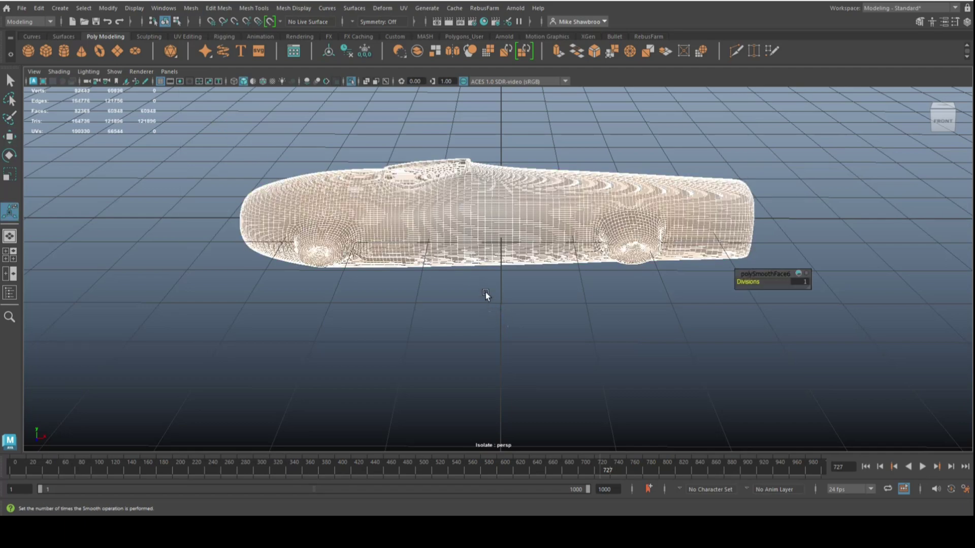
left_click_drag(482, 288, 502, 318, "alt")
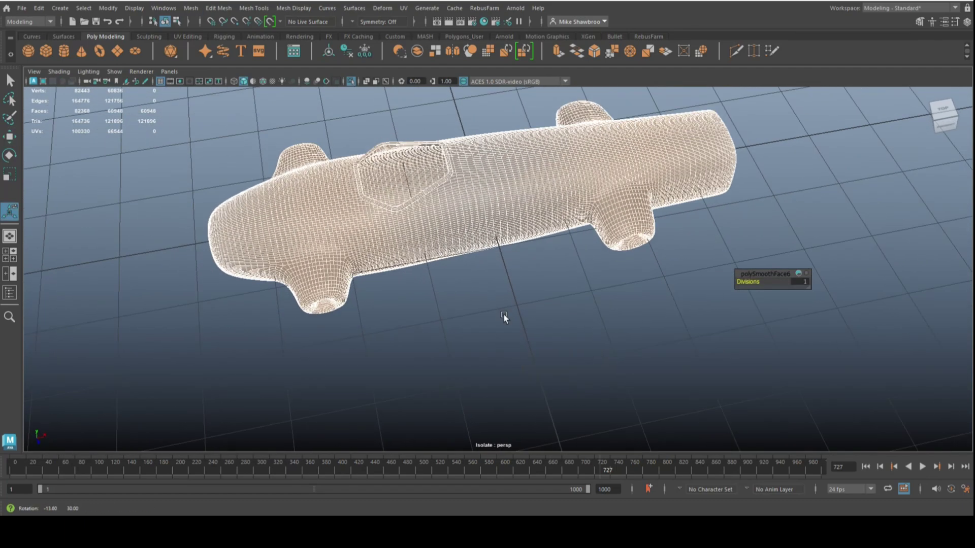
key("ctrl+z")
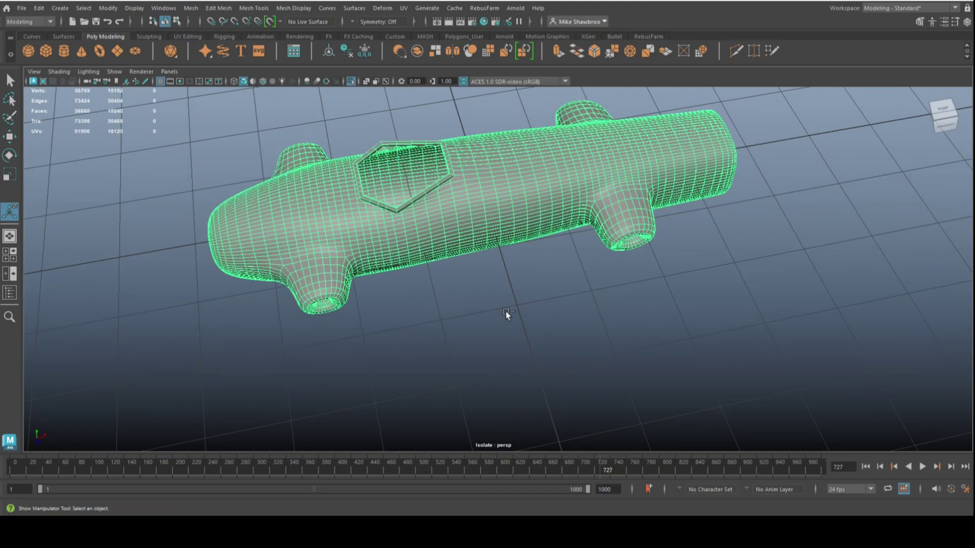
left_click_drag(506, 312, 562, 289, "alt")
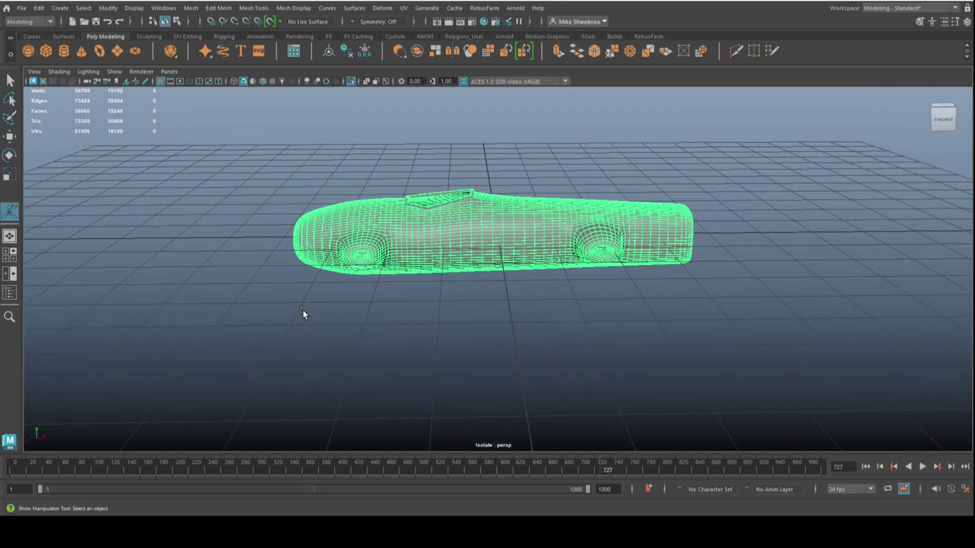
- Isolate the car body in the front view, raise it and tilt it about -1.5° on Z
left_click(9, 255)
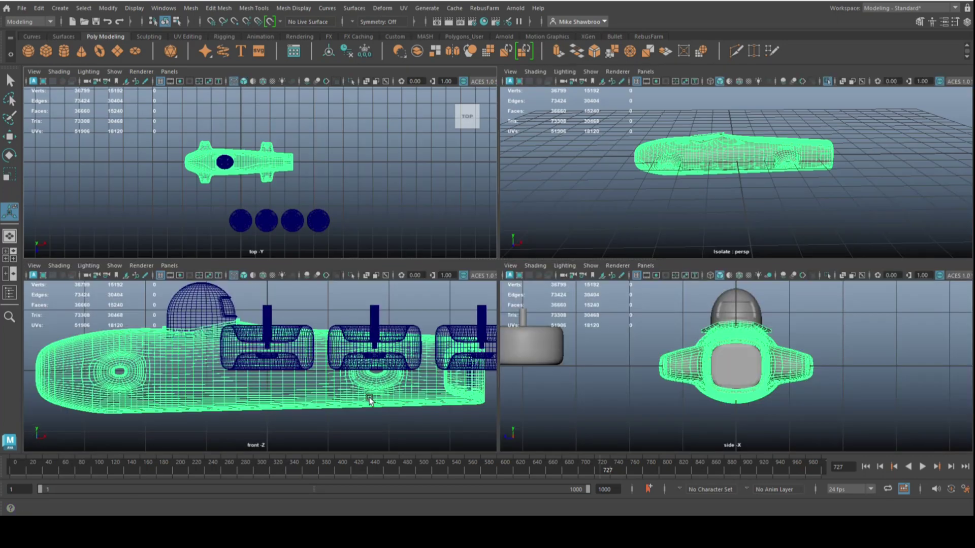
key("space")
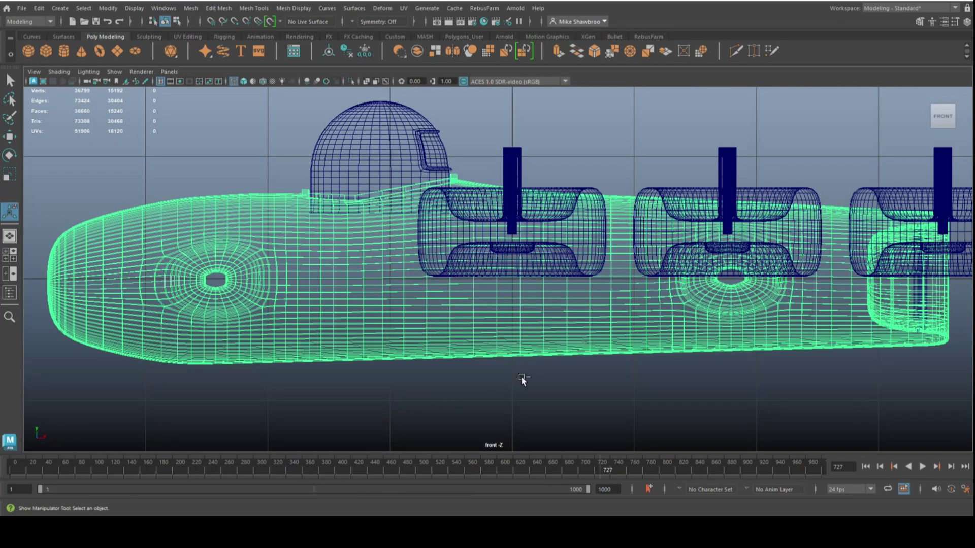
key("ctrl+1")
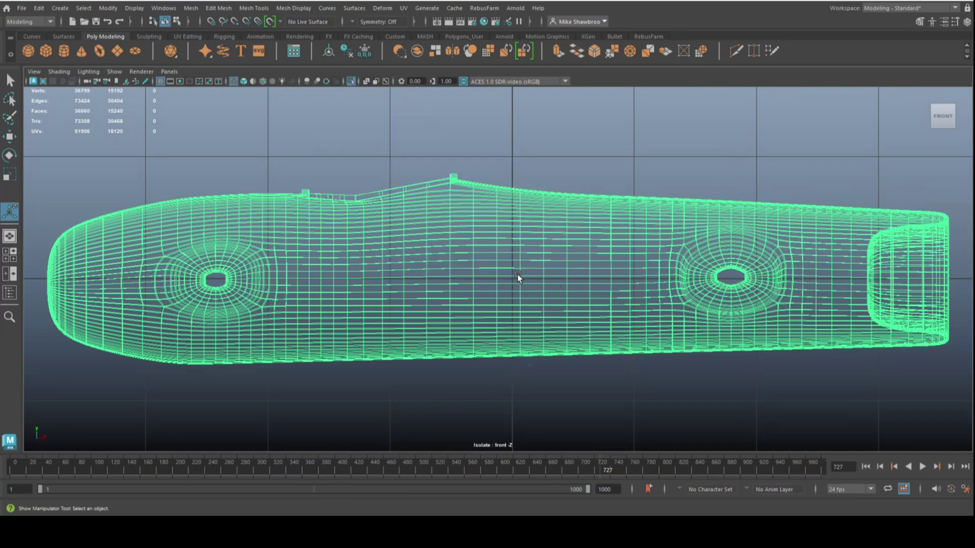
key("w")
left_click_drag(511, 228, 522, 141)
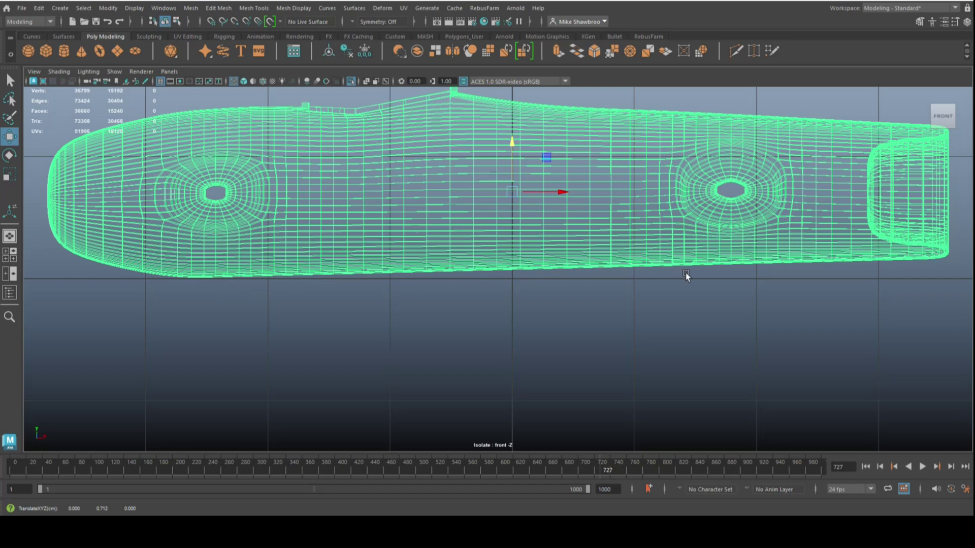
key("e")
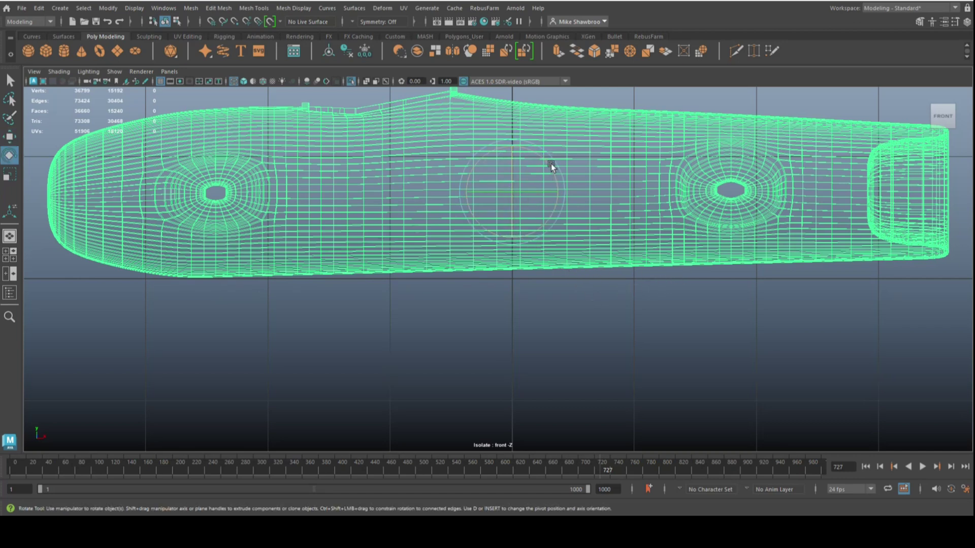
left_click_drag(547, 168, 550, 168)
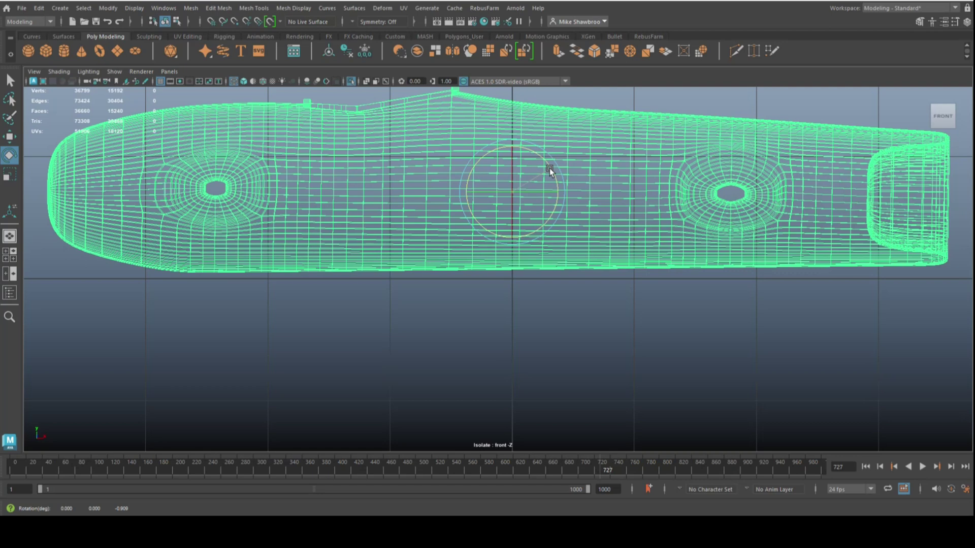
left_click_drag(549, 168, 550, 169)
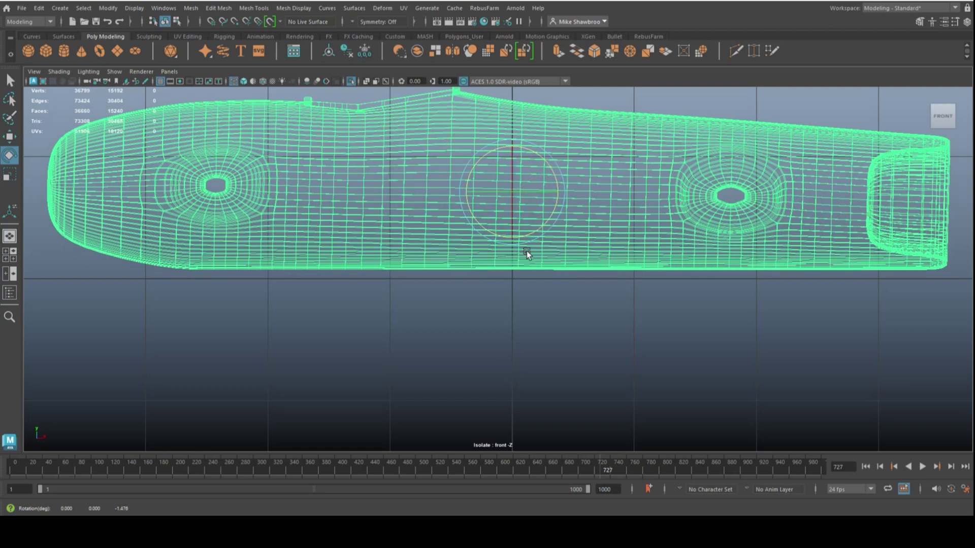
key("w")
left_click_drag(513, 144, 515, 151)
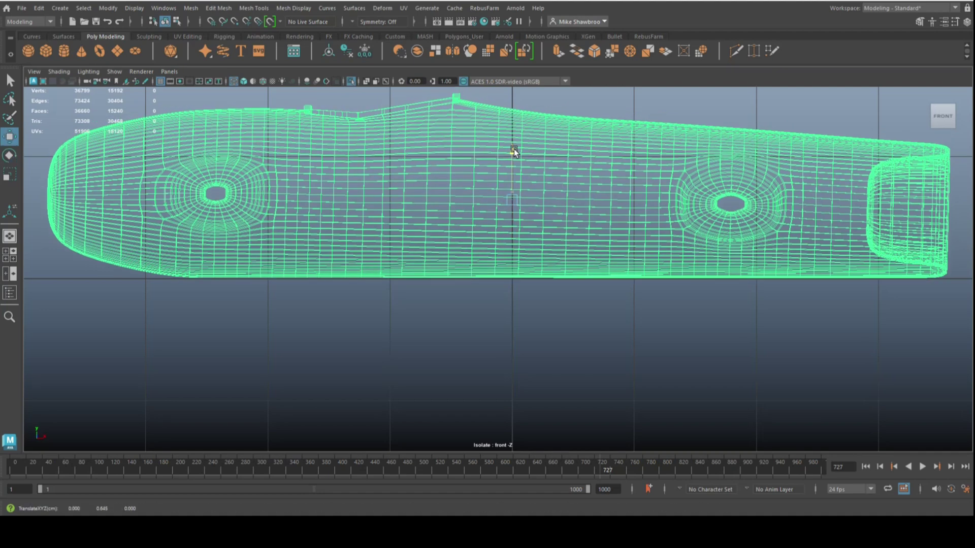
left_click_drag(514, 149, 516, 152)
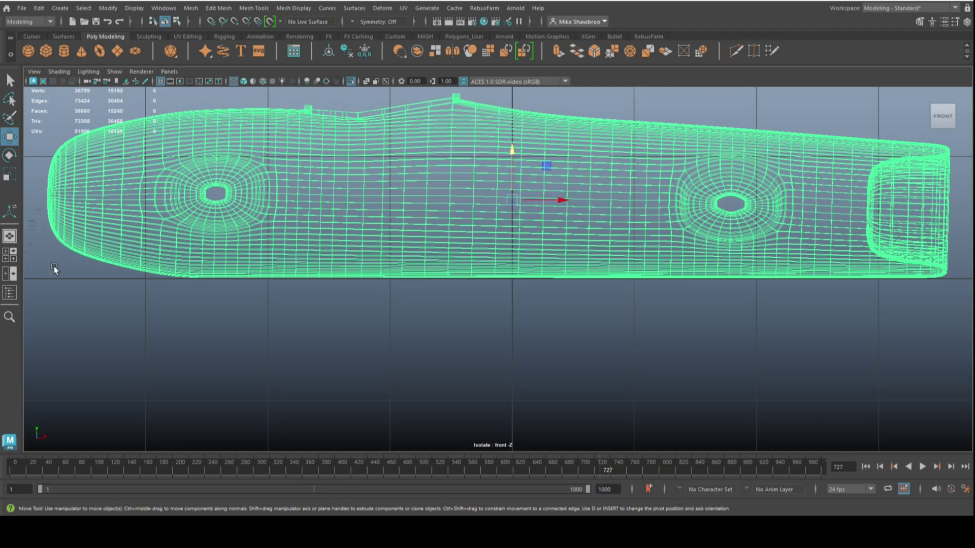
- Snap the car body's pivot point down to its bottom edge
key("d")
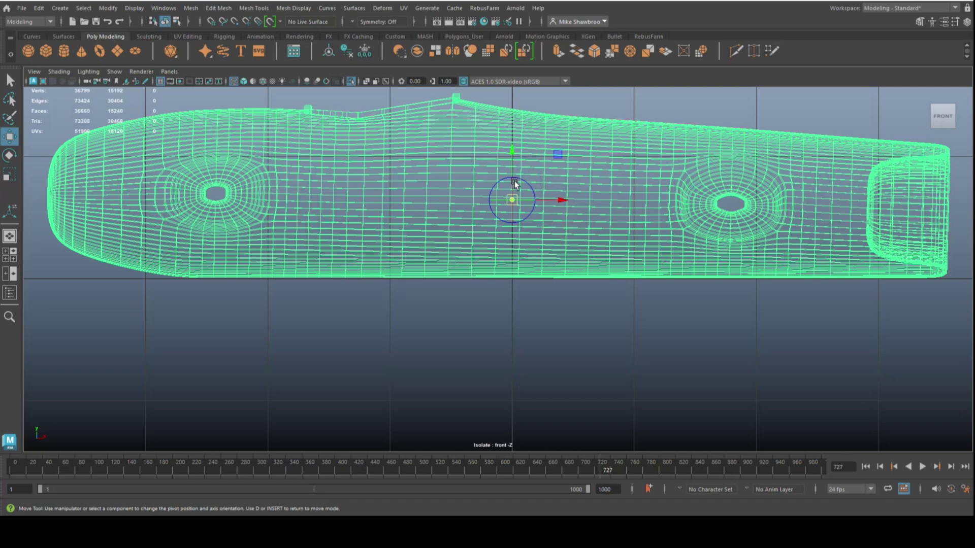
key("v")
middle_click_drag(514, 154, 527, 283)
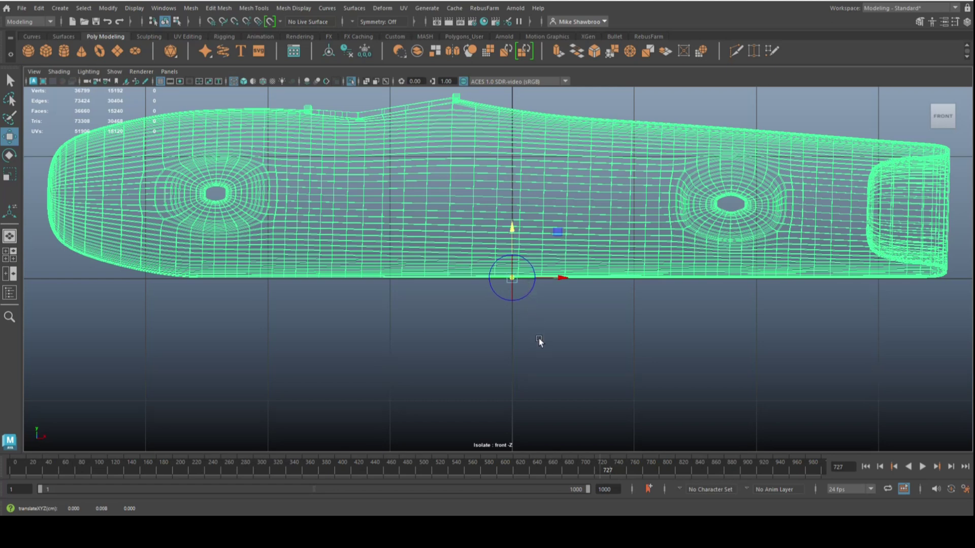
key("w")
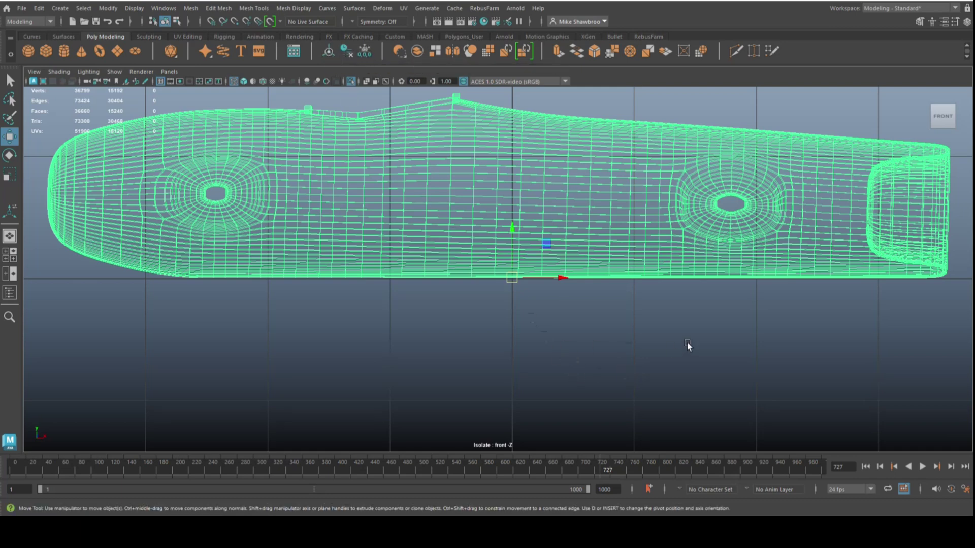
scroll(623, 343, "down", 5)
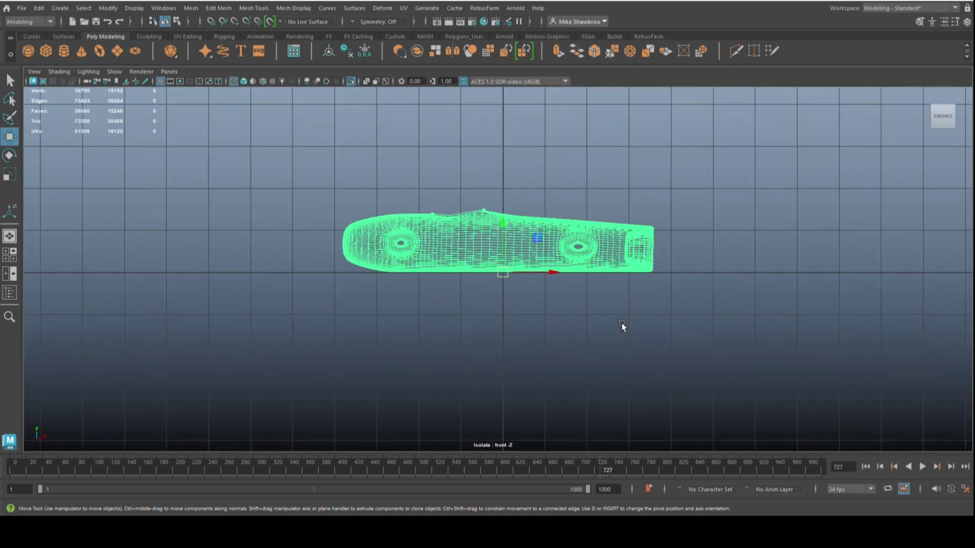
- Unisolate the body in the perspective view so the wheels appear again
left_click(7, 255)
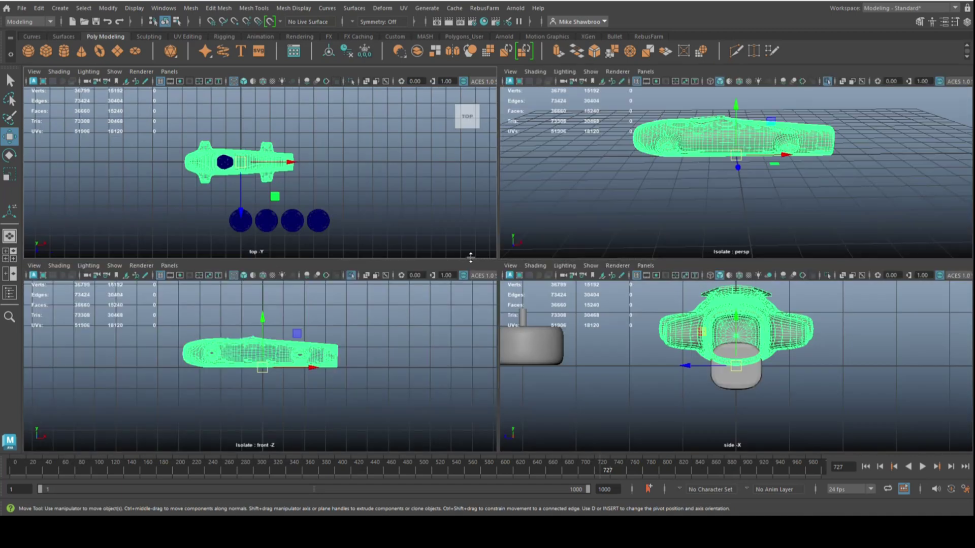
key("space")
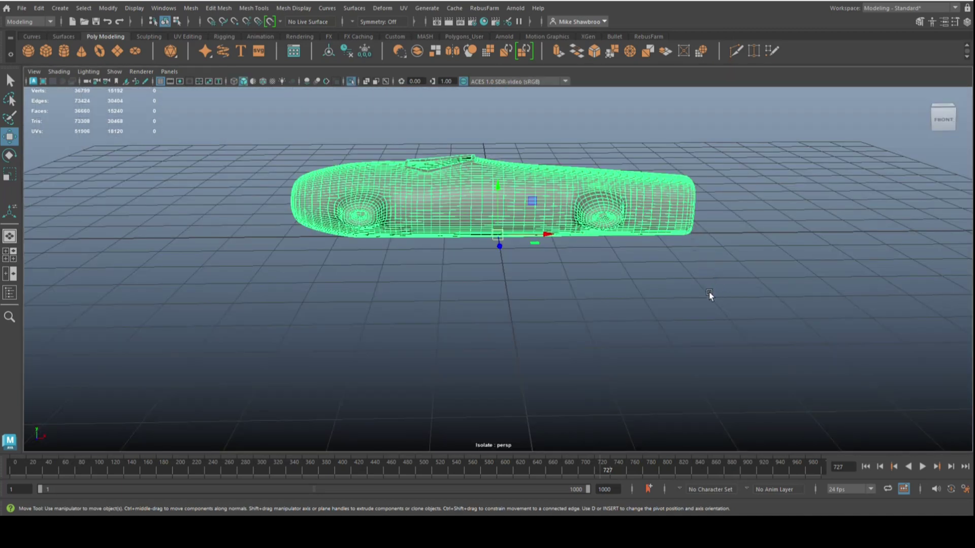
mouse_move(710, 297)
left_mouse_down("alt")
mouse_move(576, 316)
mouse_move(619, 325)
mouse_move(678, 313)
mouse_move(586, 298)
mouse_move(696, 308)
left_mouse_up("alt")
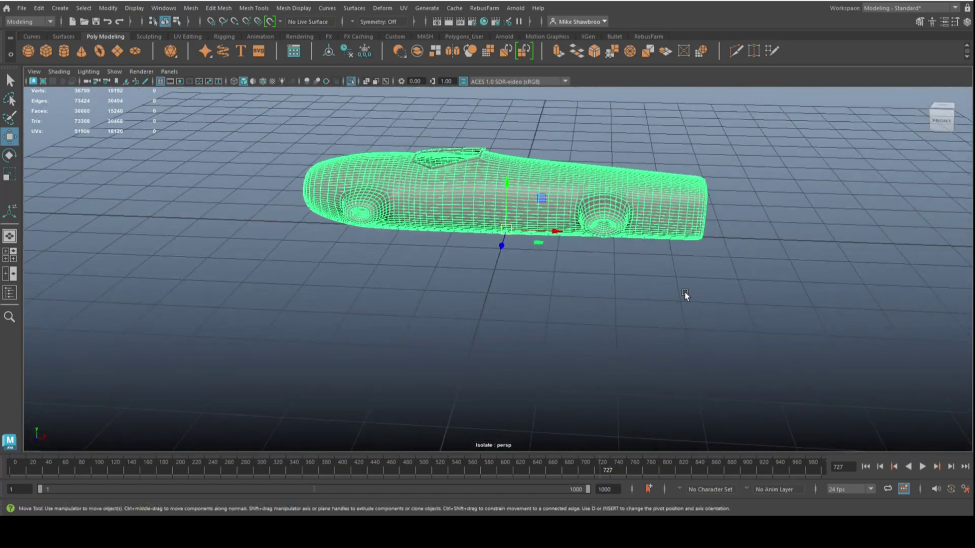
key("ctrl+1")
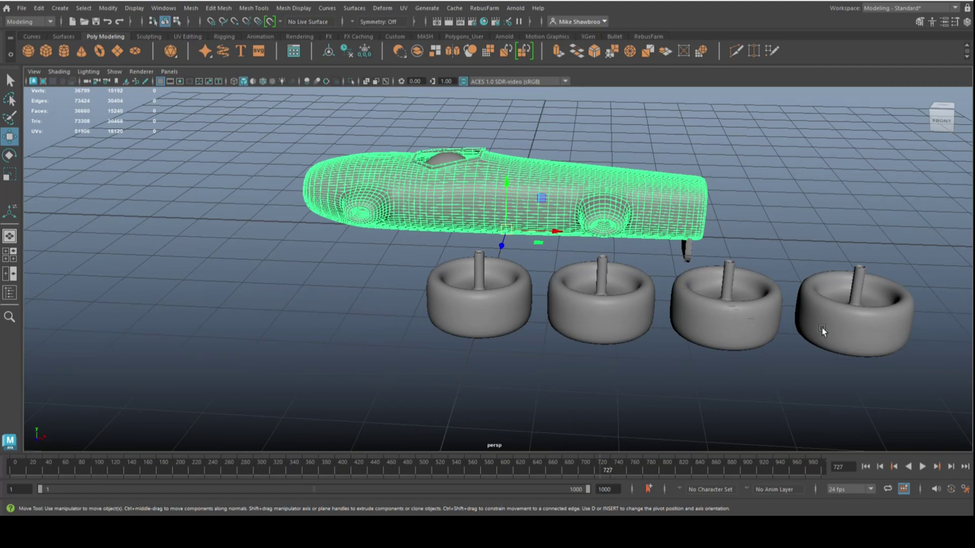
left_click_drag(822, 330, 523, 303, "alt")
- Move the small rounded piece up on Y and out on X into the tail opening
left_click(516, 279)
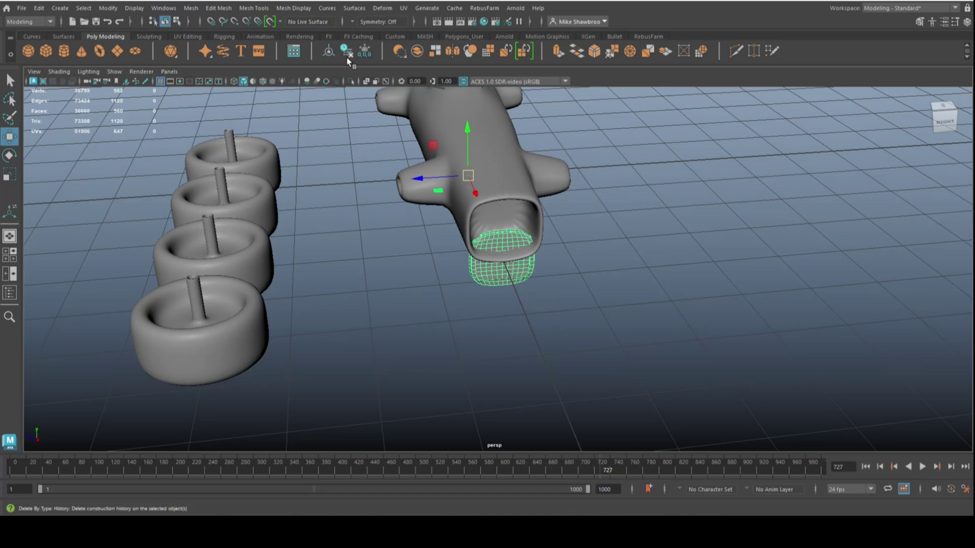
key("d")
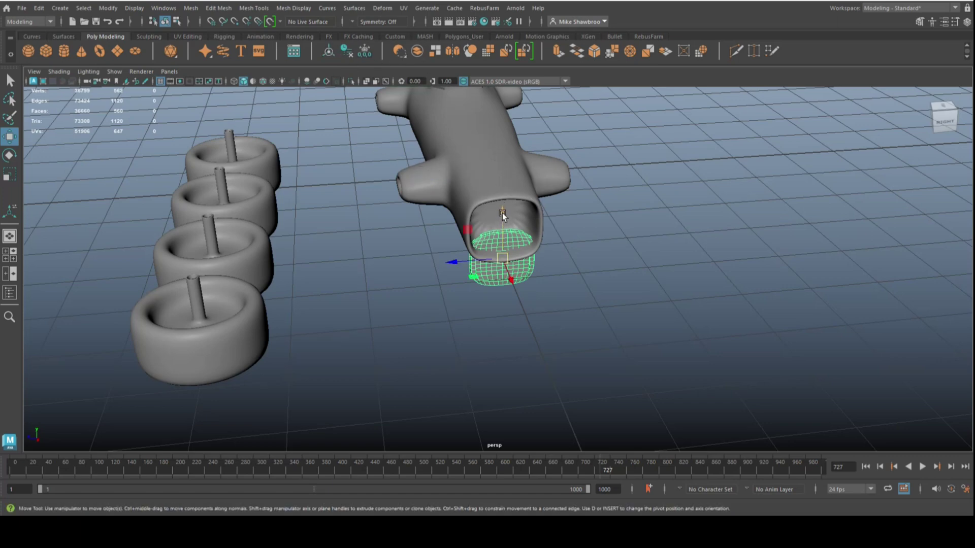
left_click_drag(502, 212, 509, 181)
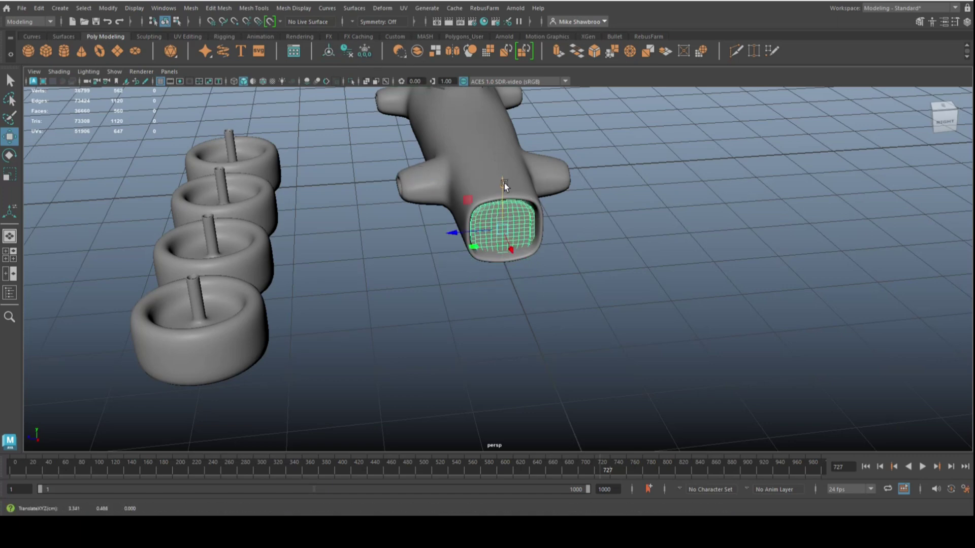
key("f")
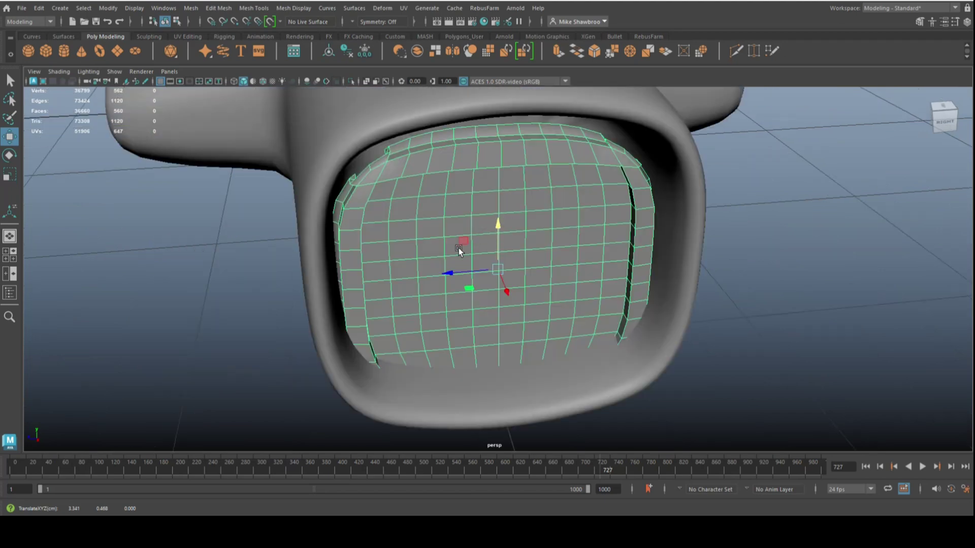
left_click_drag(406, 266, 425, 252, "alt")
scroll(514, 220, "up", 3)
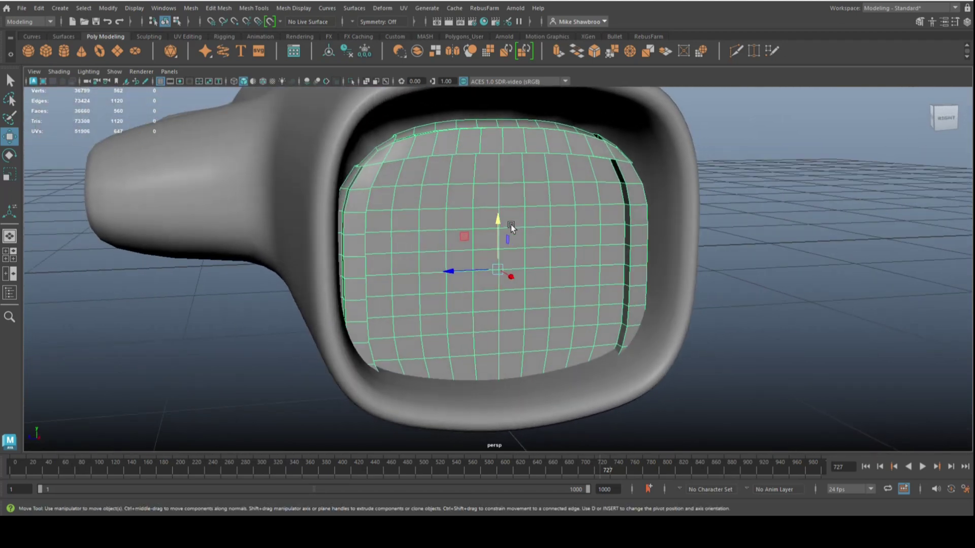
left_click_drag(503, 217, 507, 193)
left_click_drag(665, 261, 649, 248, "alt")
left_click_drag(498, 202, 499, 200)
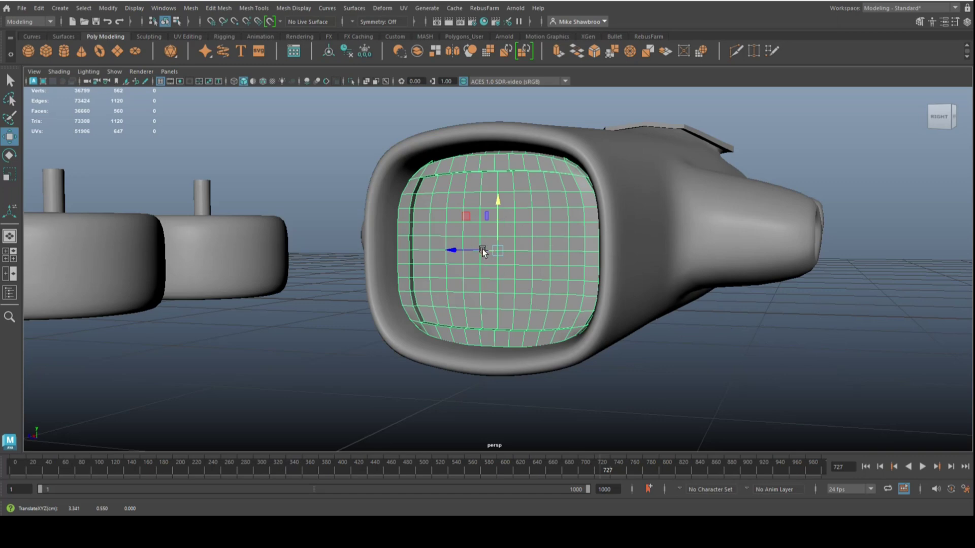
left_click_drag(483, 251, 488, 282)
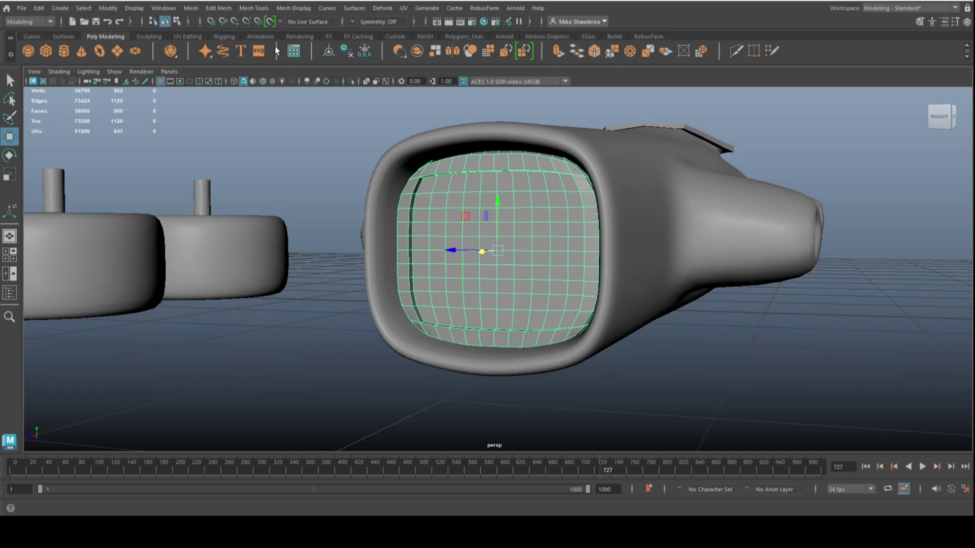
- Smooth the small tail piece from the mesh operations menu
left_click(189, 8)
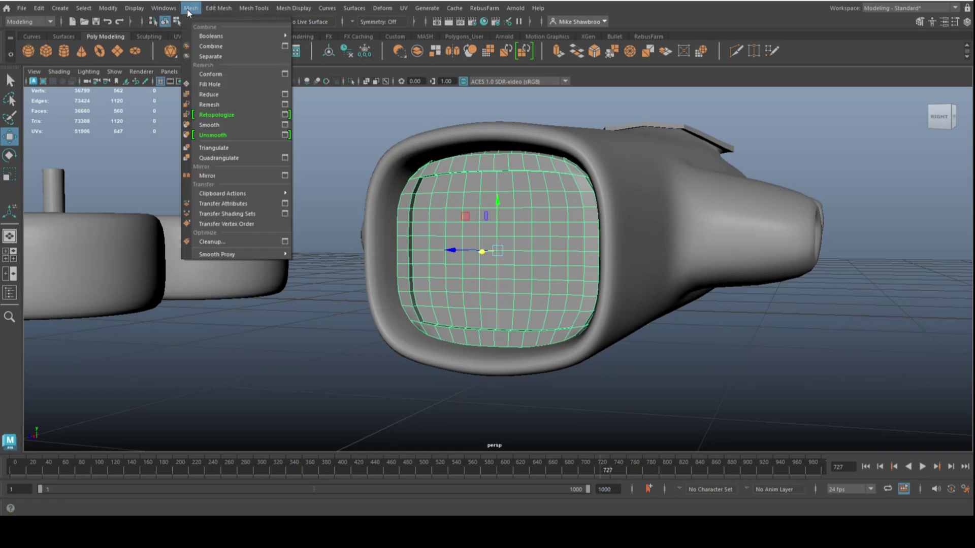
left_click(232, 124)
left_click(775, 353)
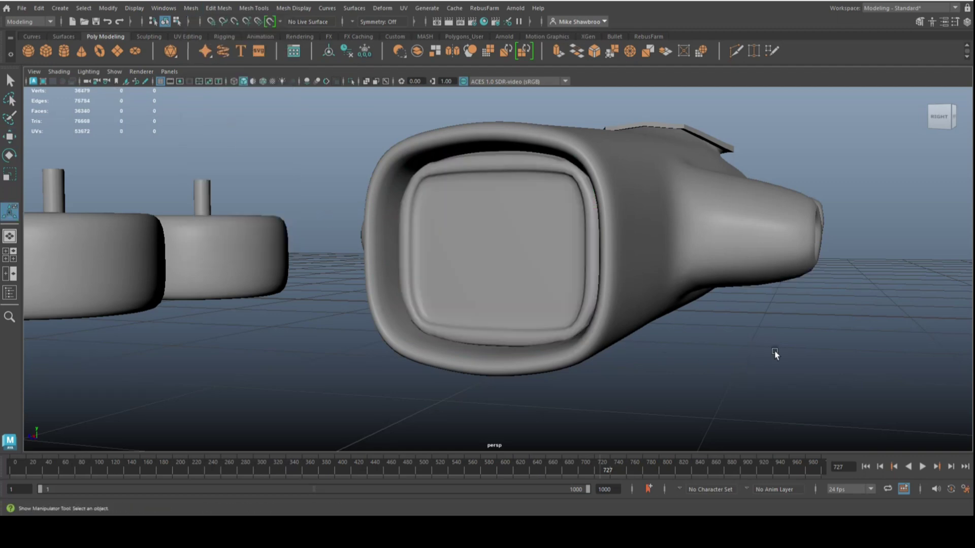
key("ctrl+z")
- Pull the smoothed piece out of the tube and rotate it 90° to lie flat
left_click_drag(468, 286, 428, 330, "alt")
key("w")
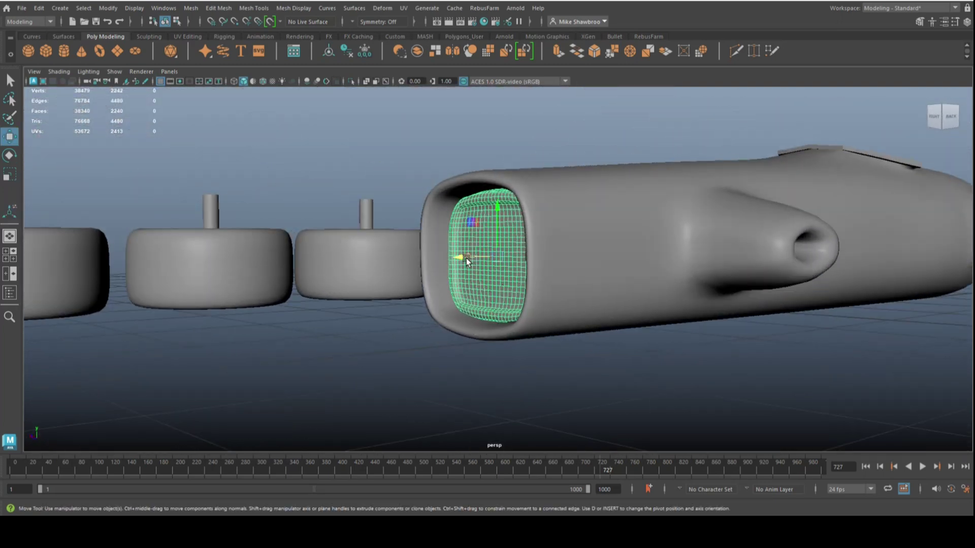
left_click_drag(452, 322, 486, 334, "alt")
key("e")
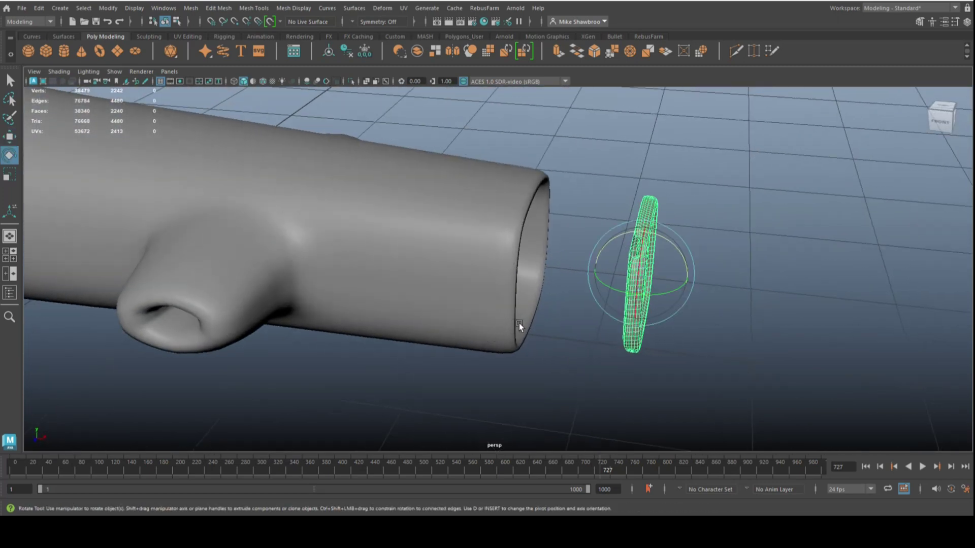
left_click(613, 243)
left_click_drag(613, 243, 563, 304)
- Move the flat piece left beside the row of wheels
scroll(622, 325, "down", 10)
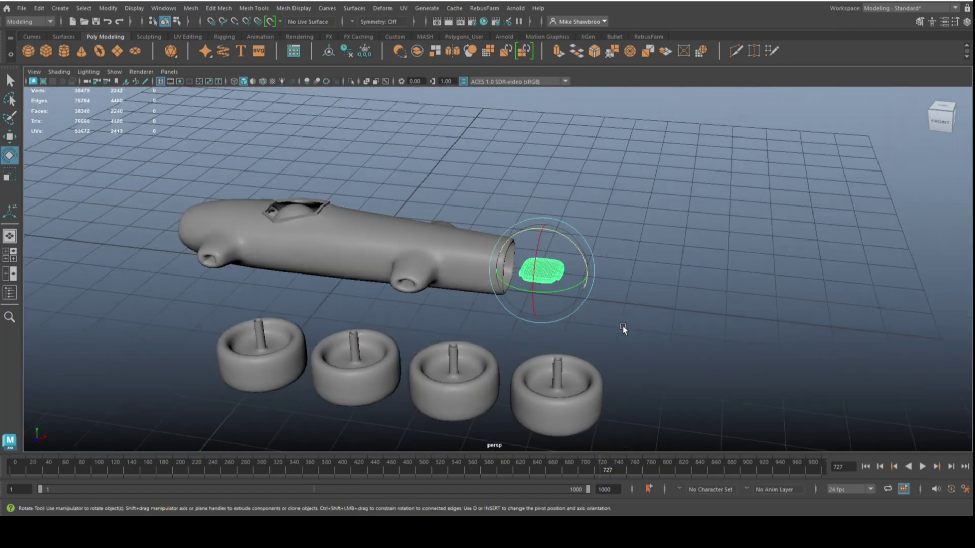
left_click_drag(617, 343, 523, 358, "alt")
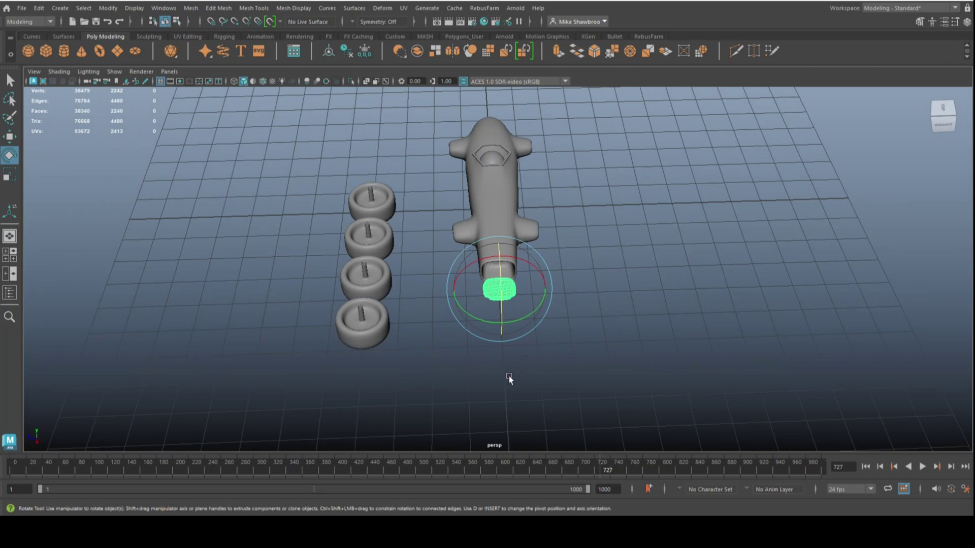
key("w")
left_click_drag(453, 290, 264, 297)
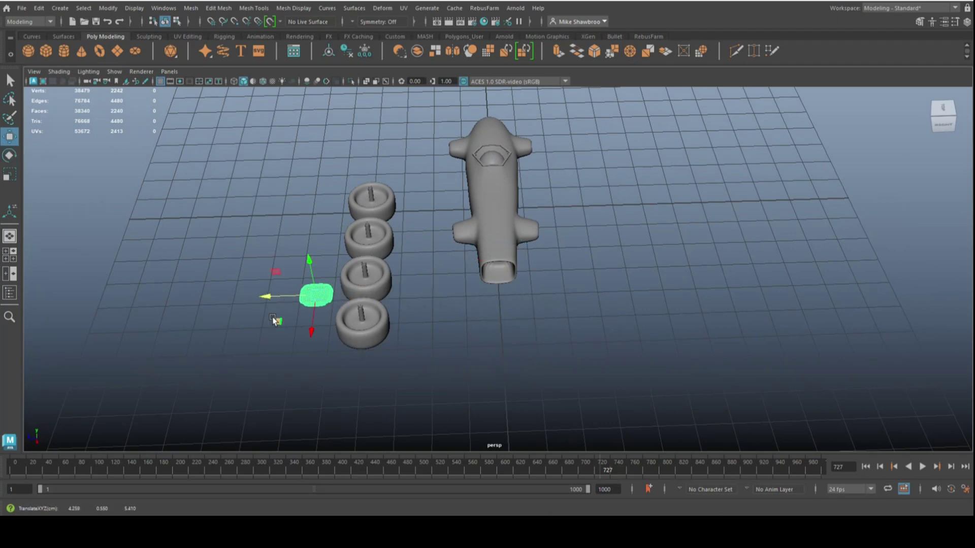
- In the front view, unisolate and lower the tray piece to the ground line
key("f")
left_click_drag(332, 356, 486, 332, "alt")
scroll(486, 332, "down", 3)
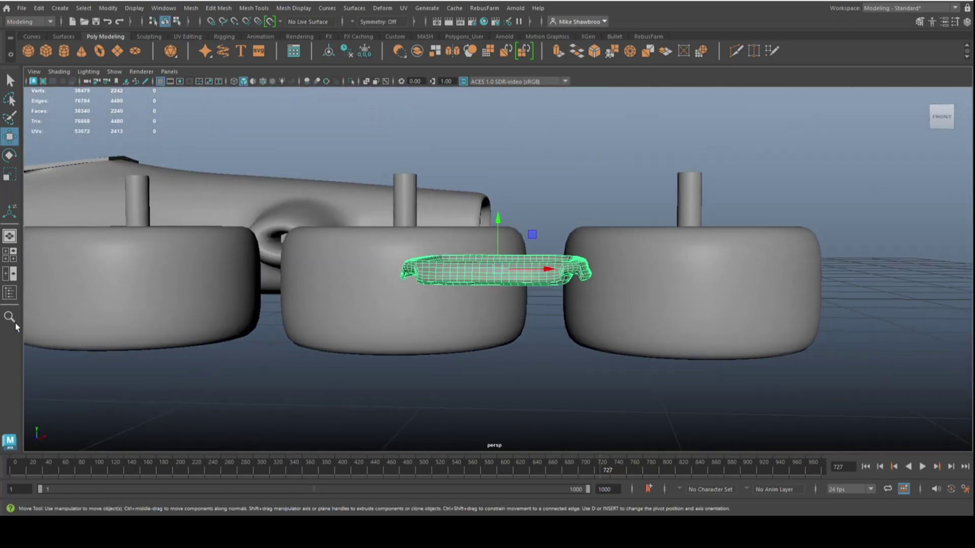
left_click(10, 255)
key("space")
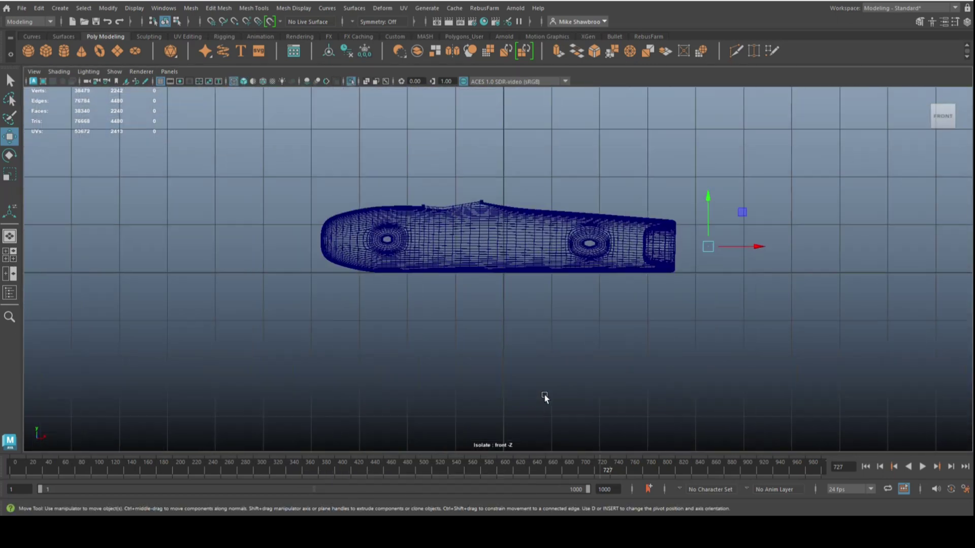
middle_click_drag(641, 372, 290, 387, "alt")
scroll(341, 374, "up", 3)
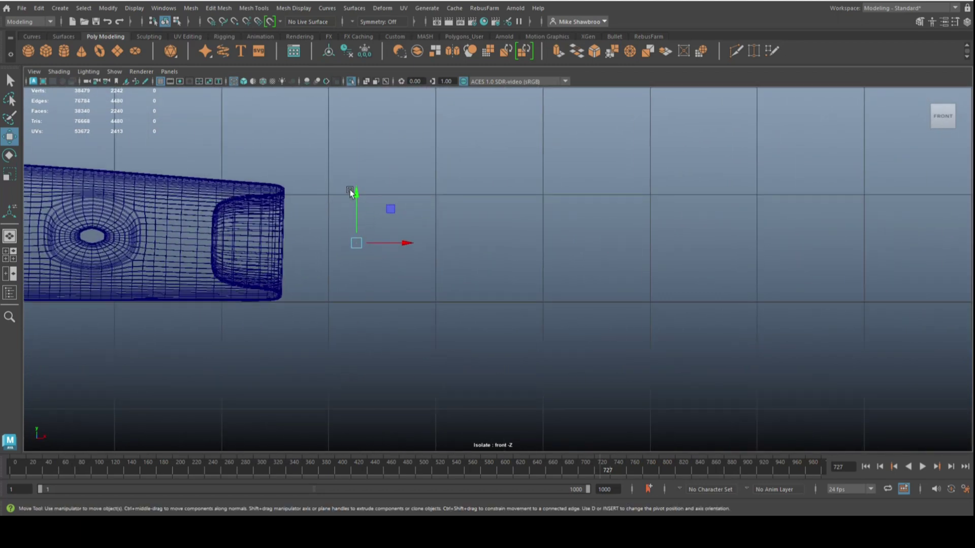
key("ctrl+1")
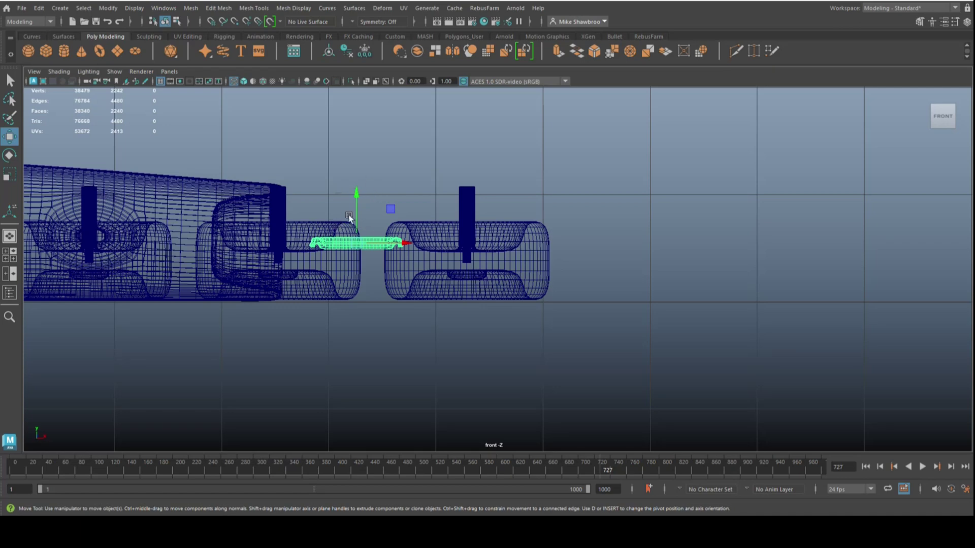
left_click_drag(354, 198, 361, 248)
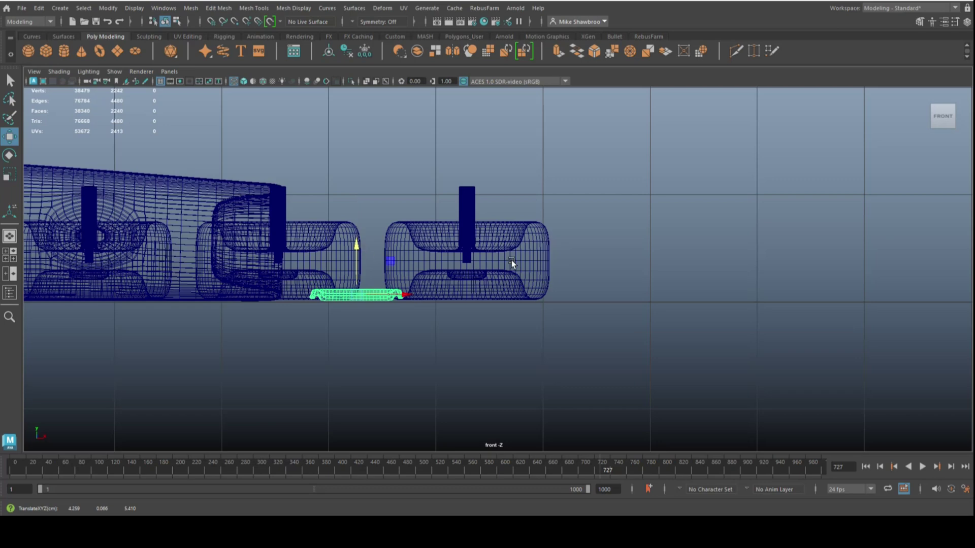
- Select all four wheels and lower them onto the ground line
left_click(541, 249)
left_click(359, 228, "shift")
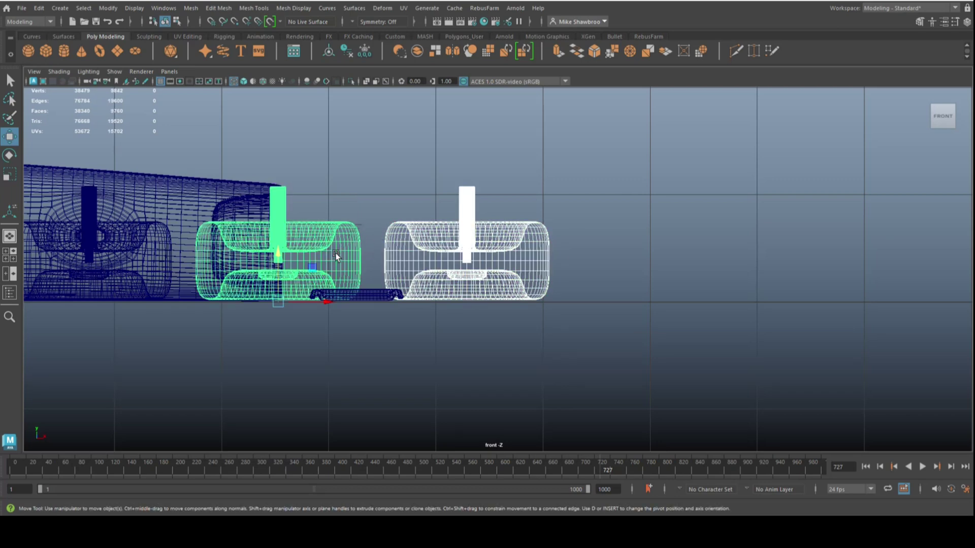
middle_click_drag(198, 367, 563, 362, "alt")
left_click_drag(273, 122, 458, 286)
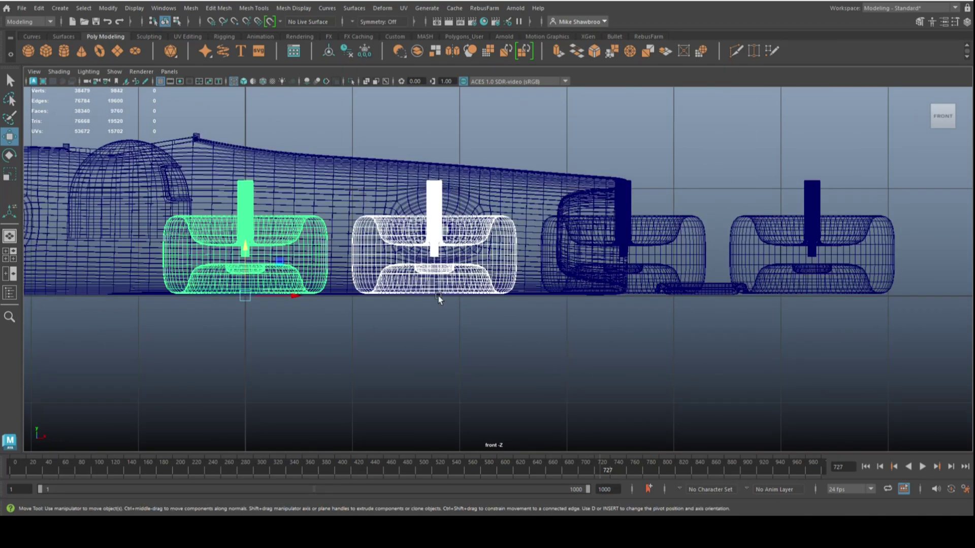
scroll(407, 341, "up", 3)
left_click(740, 222, "shift")
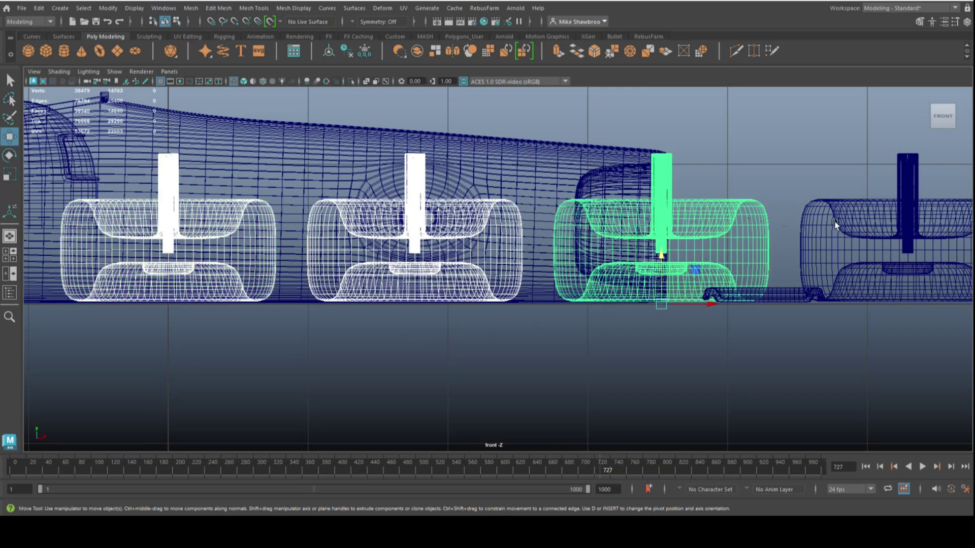
left_click(837, 223, "shift")
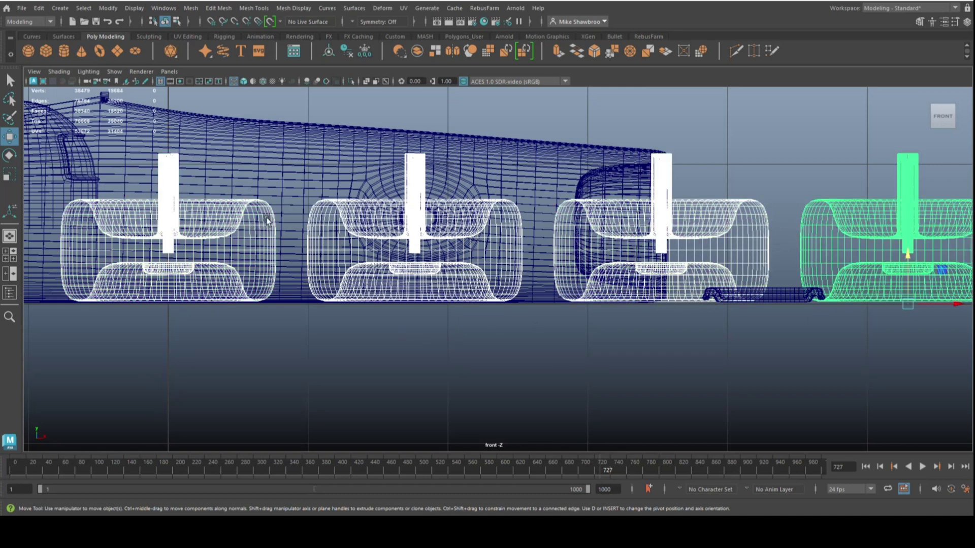
left_click(905, 257)
left_click_drag(905, 257, 906, 258)
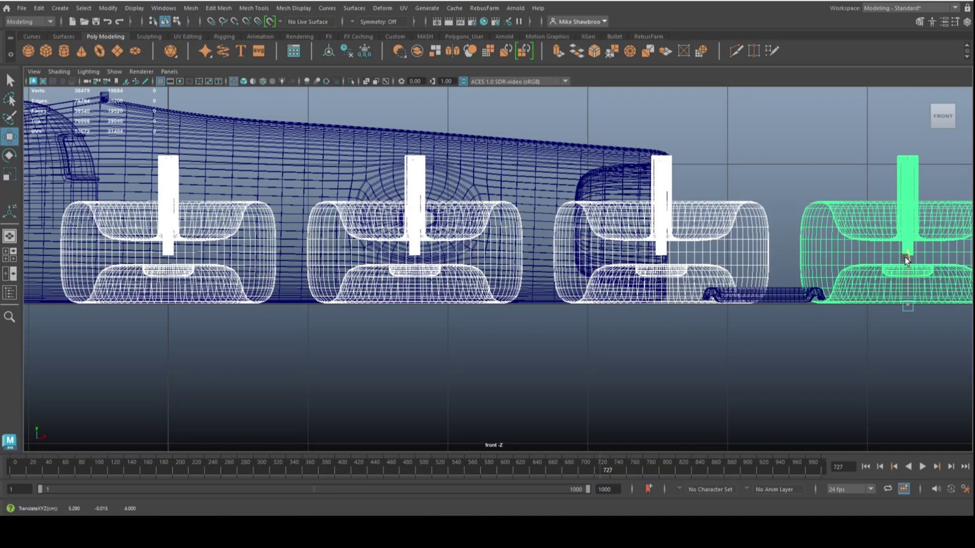
left_click(697, 391)
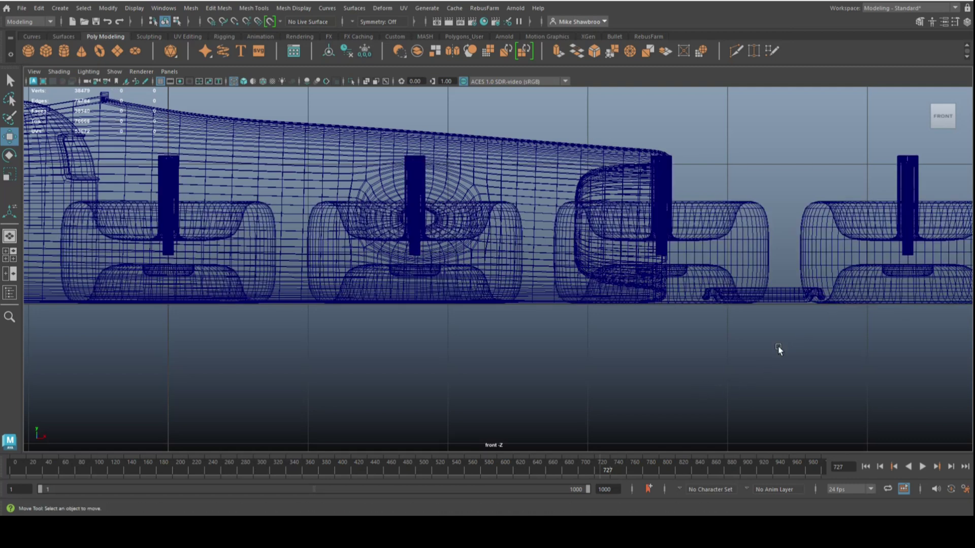
- Nudge the tray piece's height between the rear wheels
left_click(799, 300)
left_click_drag(760, 249, 760, 248)
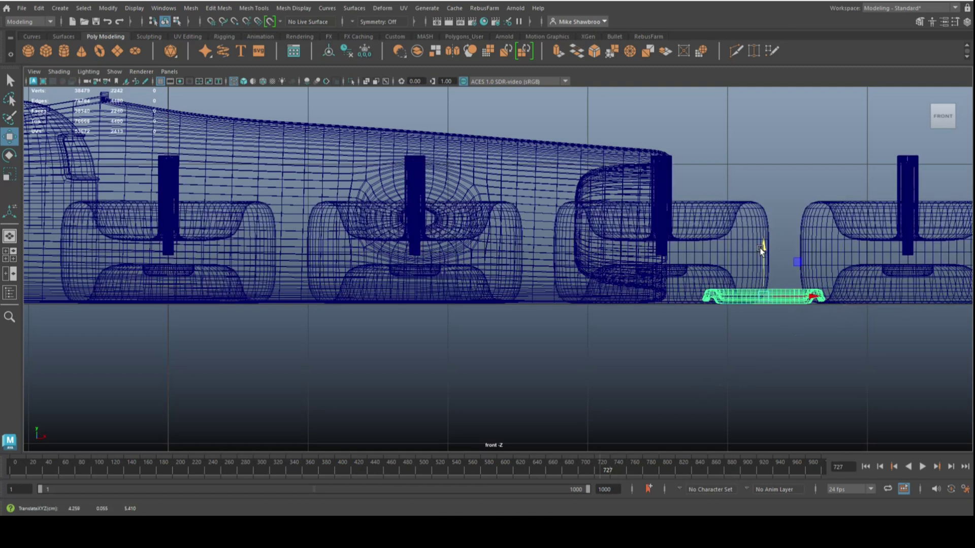
left_click(691, 182)
scroll(709, 290, "down", 10)
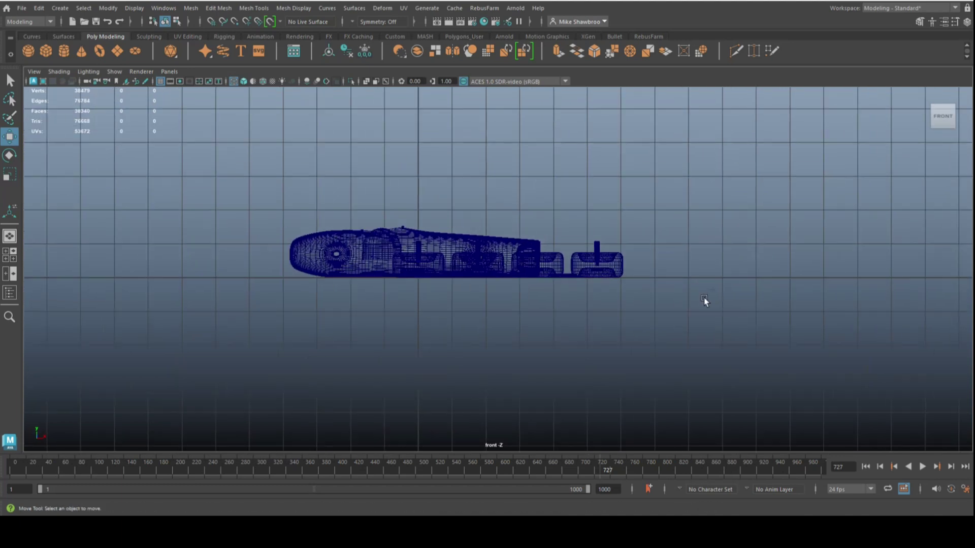
- Reselect the tray in perspective, then select the cockpit canopy in the front view
left_click(14, 260)
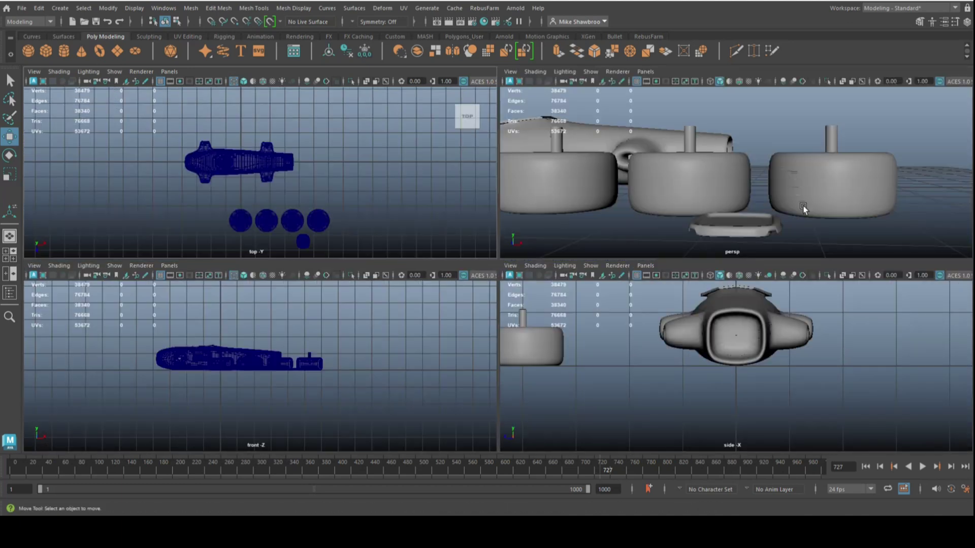
key("space")
left_click(543, 388)
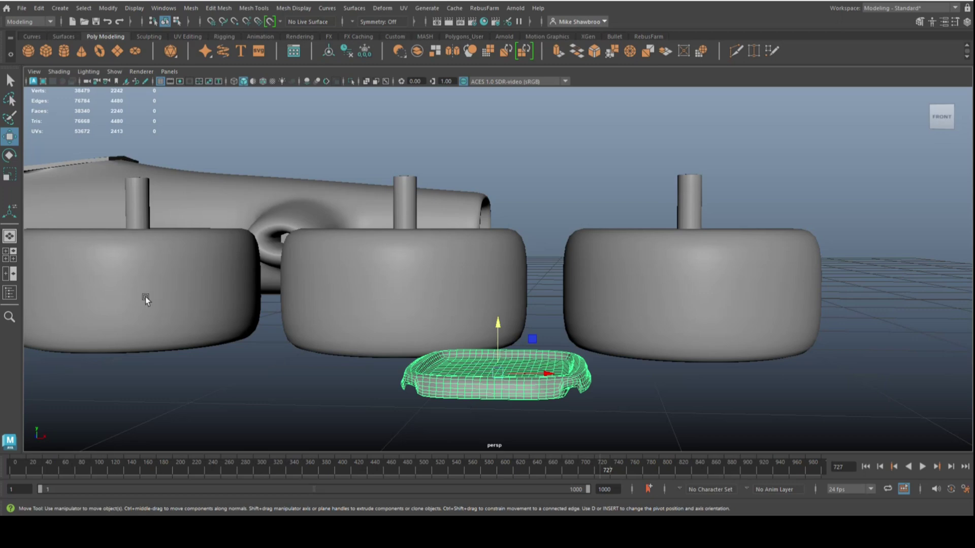
left_click(9, 255)
key("space")
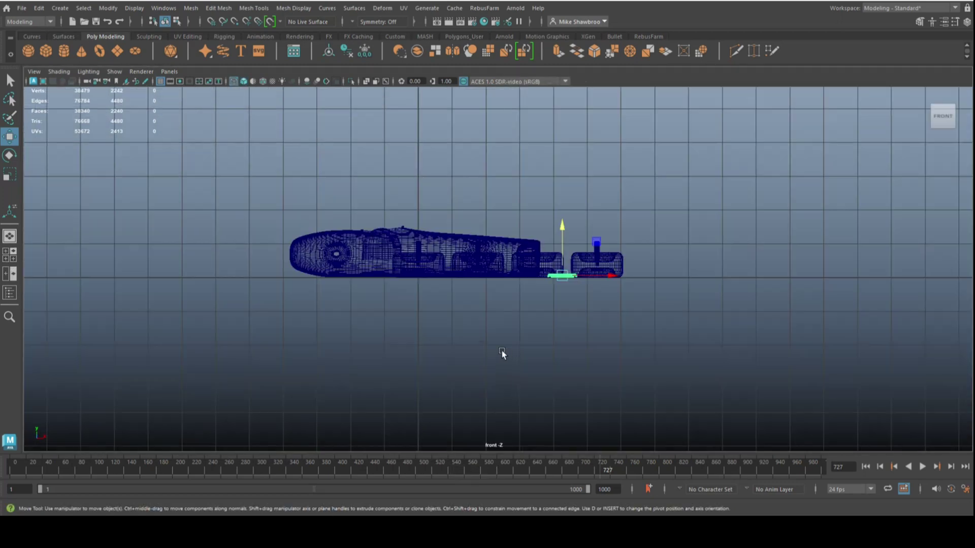
scroll(510, 353, "up", 6)
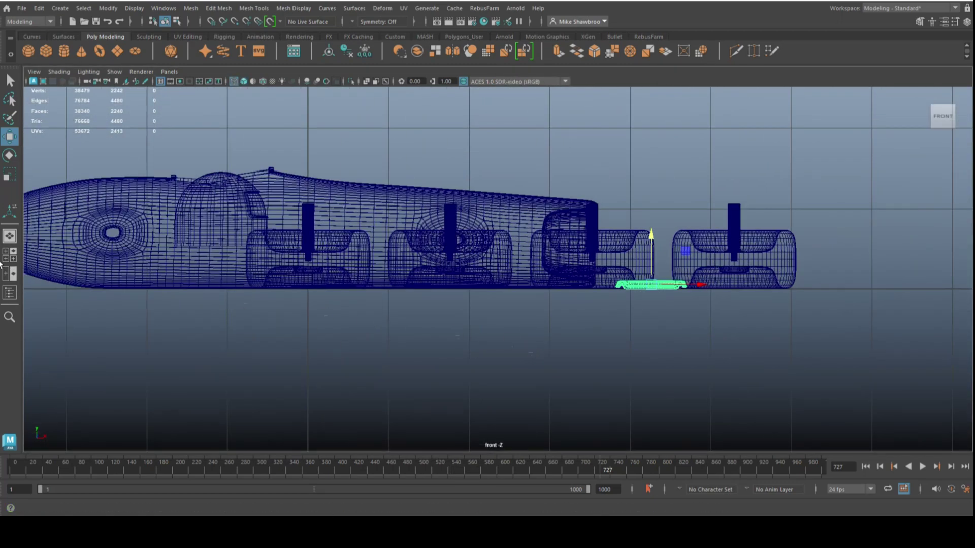
left_click(227, 175)
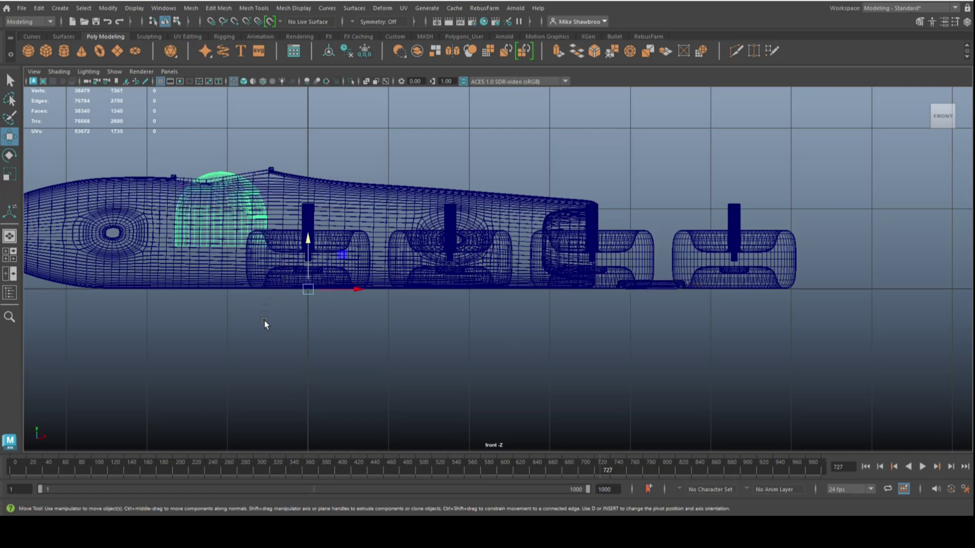
- Orbit and zoom the perspective view to a centred side-on view of the car
left_click(11, 259)
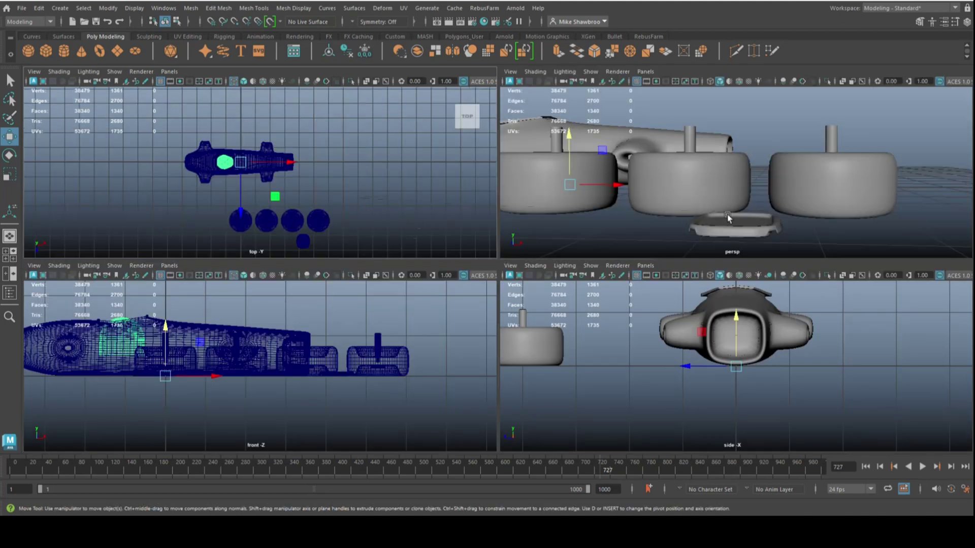
key("space")
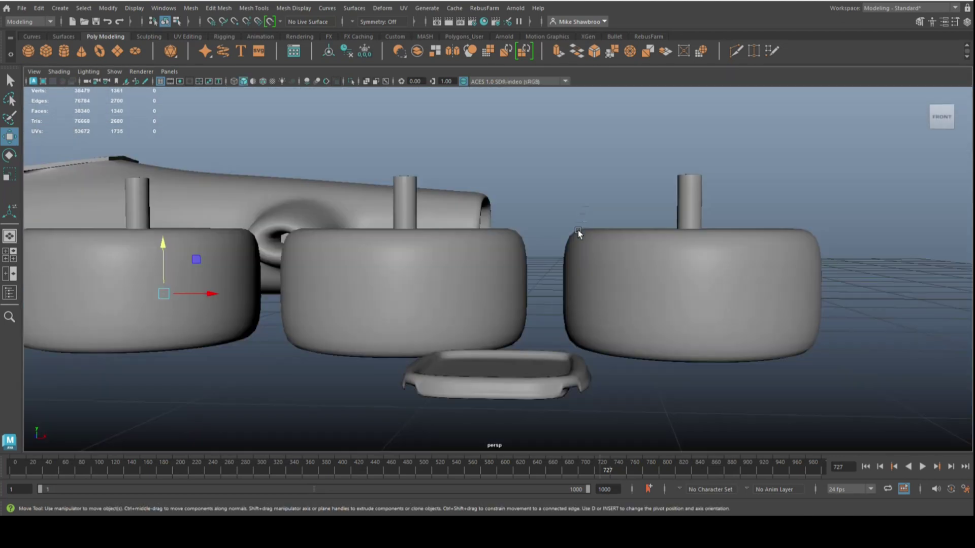
left_click_drag(578, 236, 538, 275, "alt")
right_click_drag(538, 275, 474, 211, "alt")
left_click_drag(474, 211, 646, 394, "alt")
right_click_drag(647, 394, 550, 328, "alt")
left_click_drag(550, 328, 520, 332, "alt")
middle_click_drag(520, 332, 637, 467, "alt")
scroll(617, 400, "up", 2)
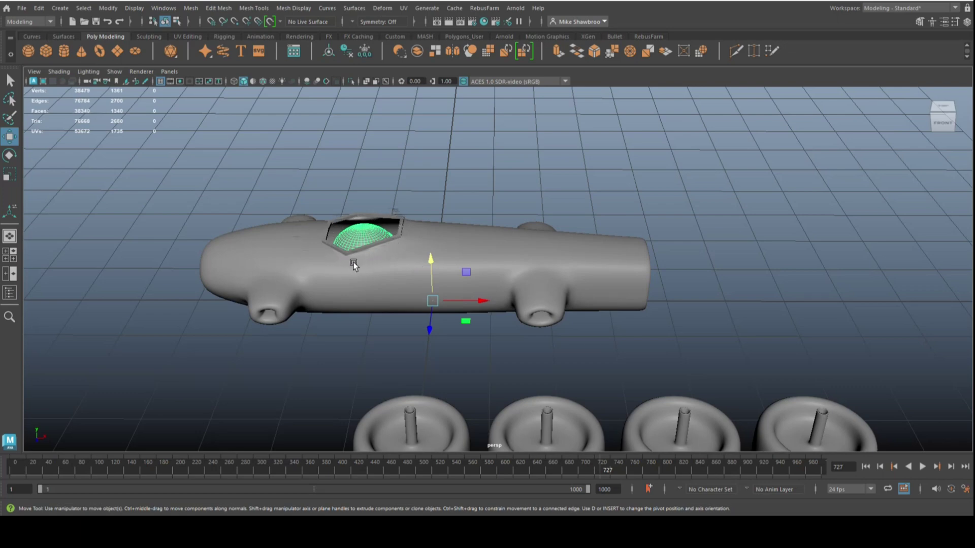
scroll(365, 325, "up", 1)
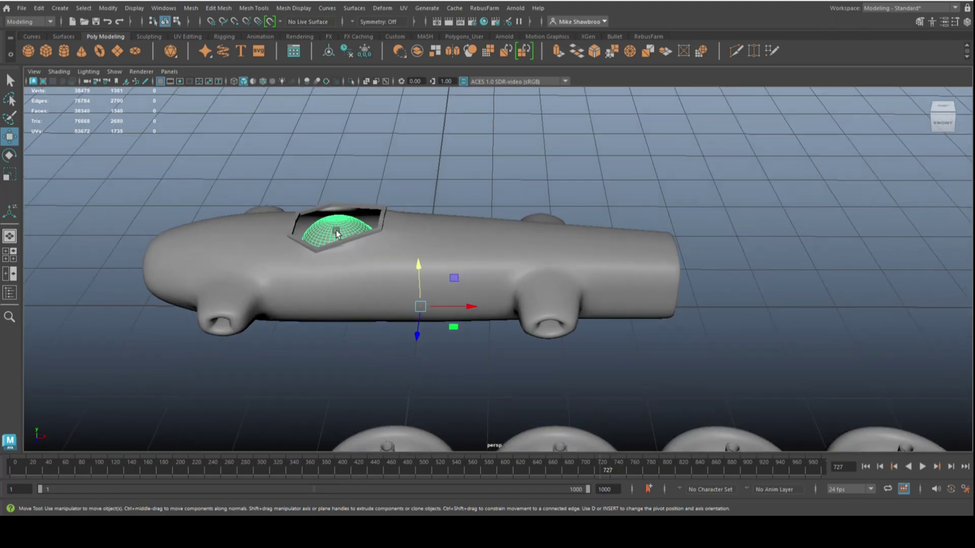
left_click_drag(350, 315, 453, 326, "alt")
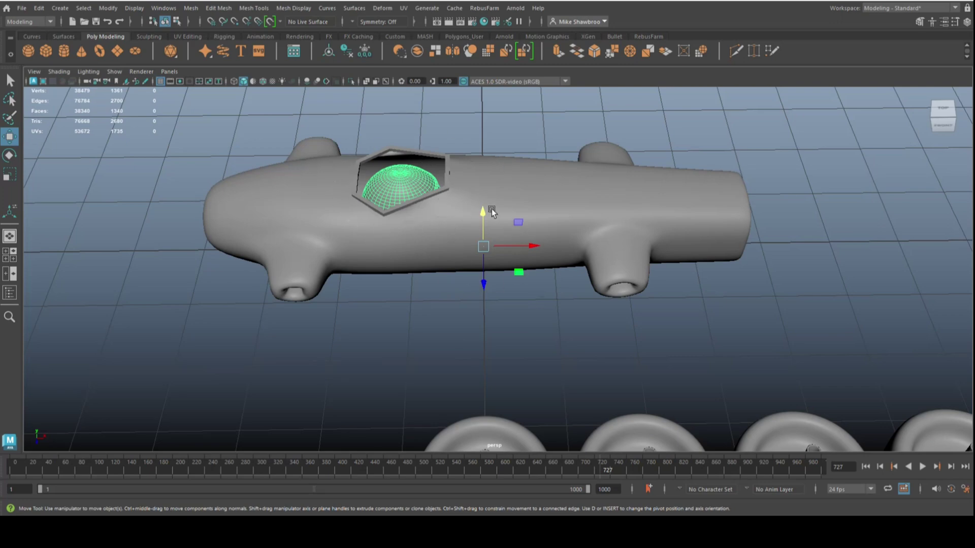
- Move the helmet to rest in the cockpit opening at Y 0.687
left_click_drag(486, 211, 492, 168)
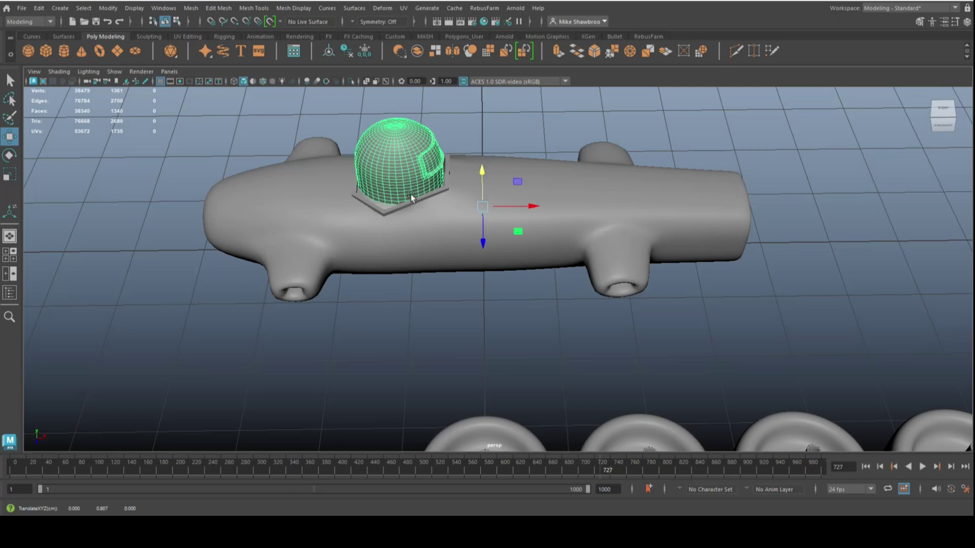
left_click(13, 260)
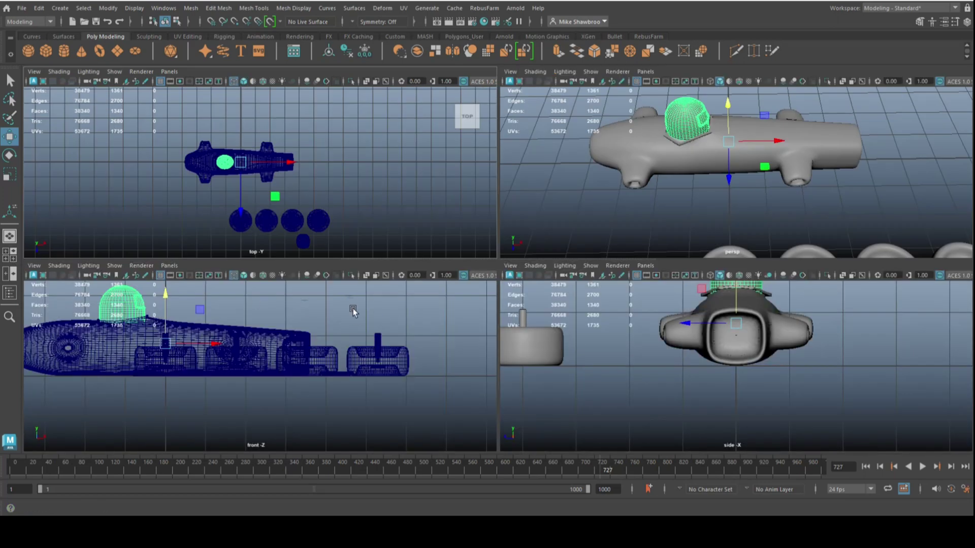
key("space")
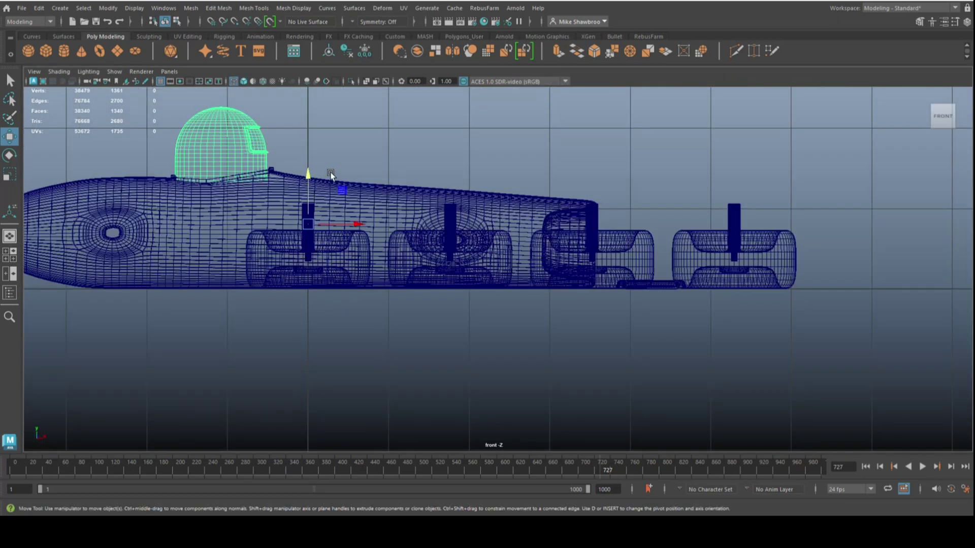
left_click_drag(308, 175, 308, 185)
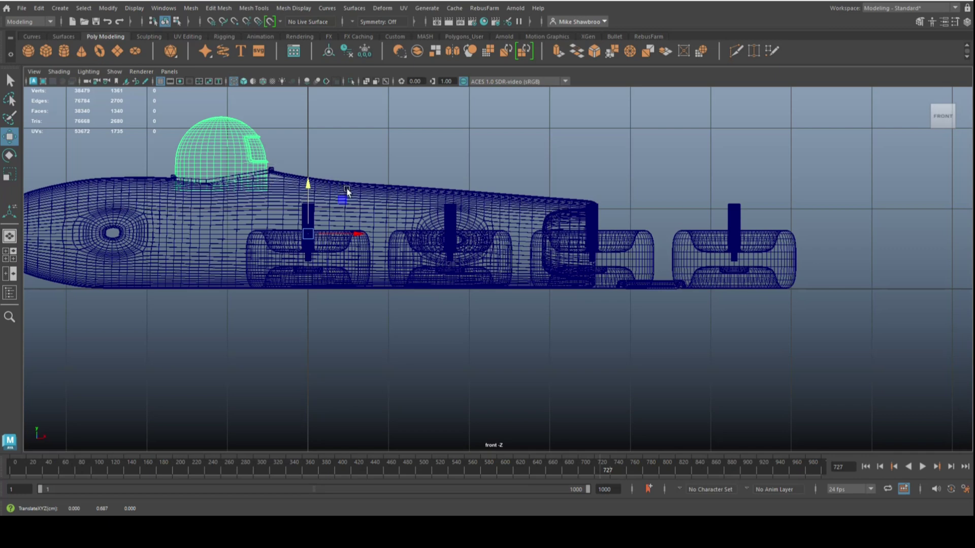
- Switch the helmet to edge selection mode with the whole car body in view
right_click(480, 130)
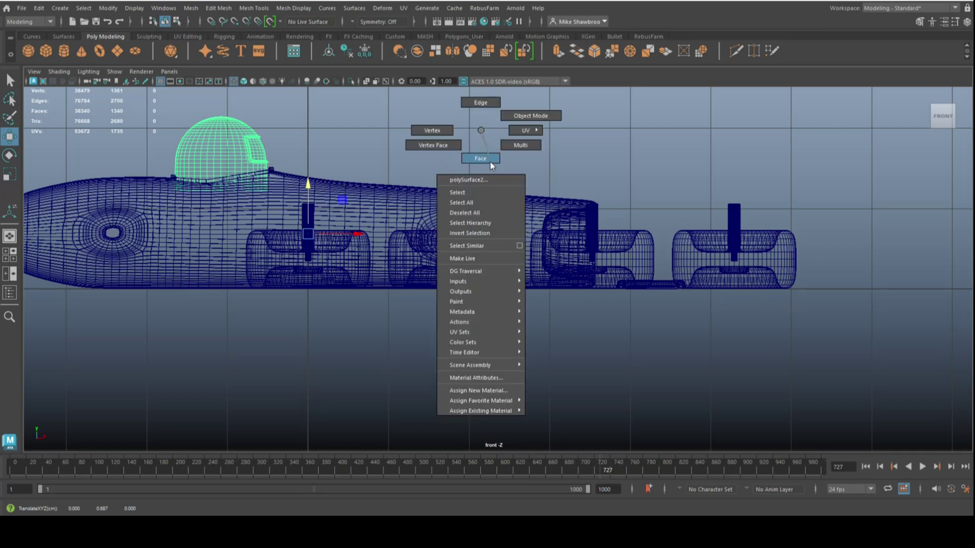
left_click(483, 104)
scroll(335, 221, "up", 3)
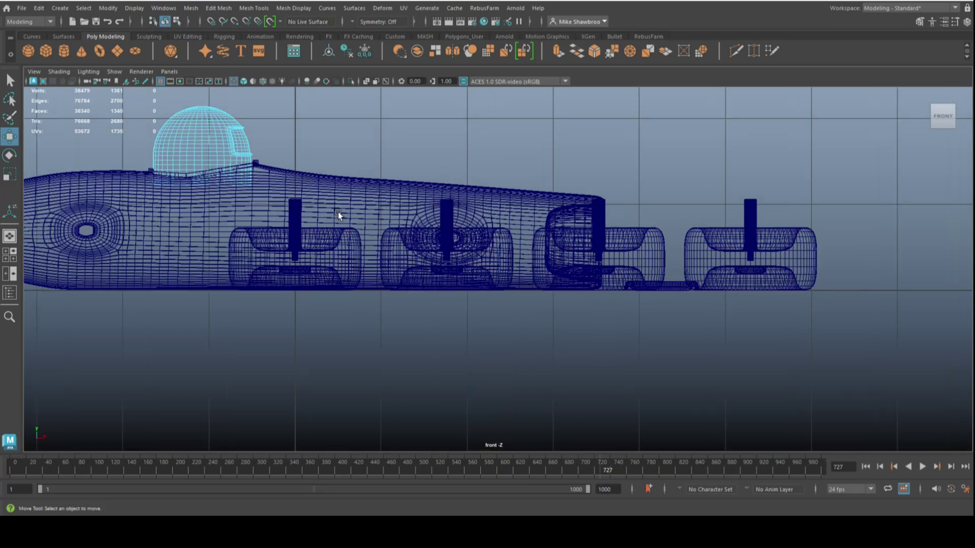
middle_click_drag(315, 222, 584, 304, "alt")
scroll(589, 303, "up", 4)
scroll(496, 315, "up", 1)
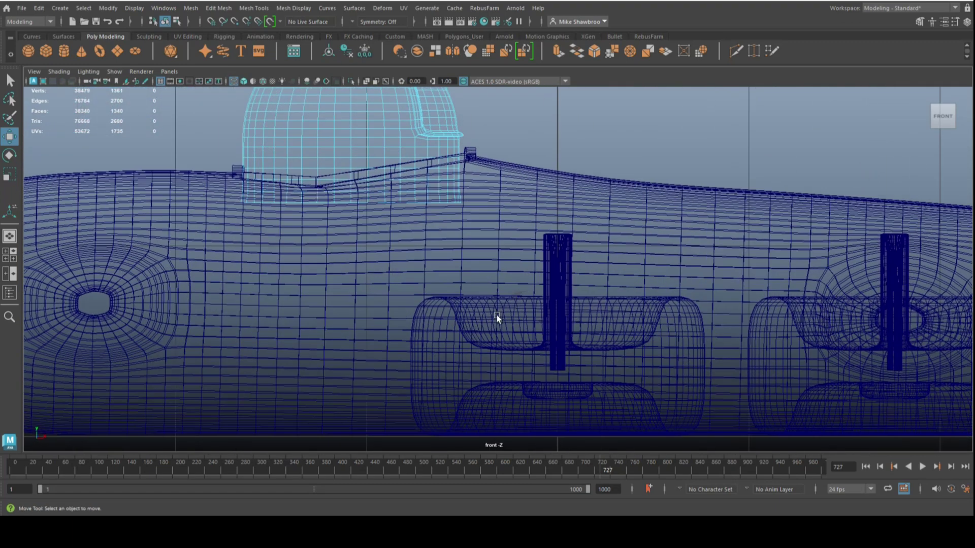
- Select the helmet's bottom rim edge loop and extrude it downward three times
double_click(446, 204)
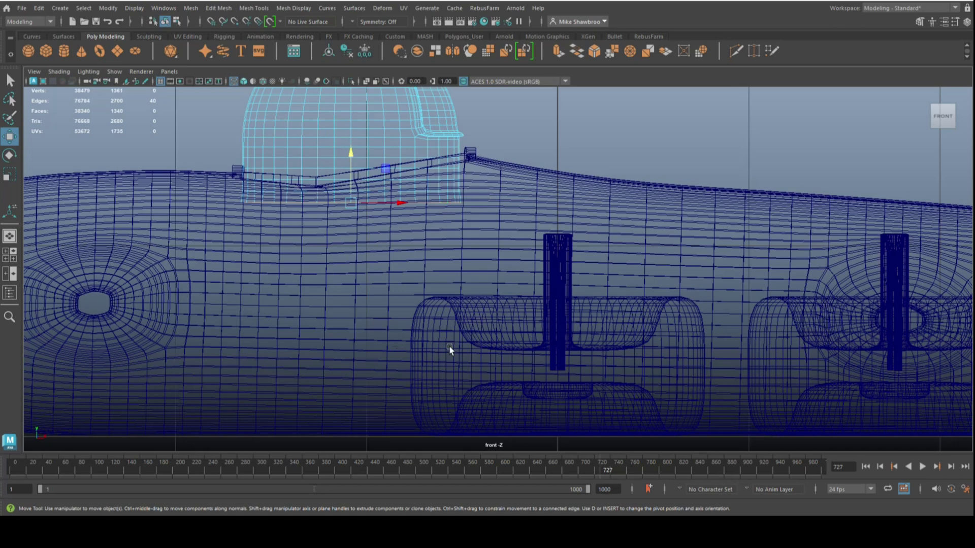
key("ctrl+e")
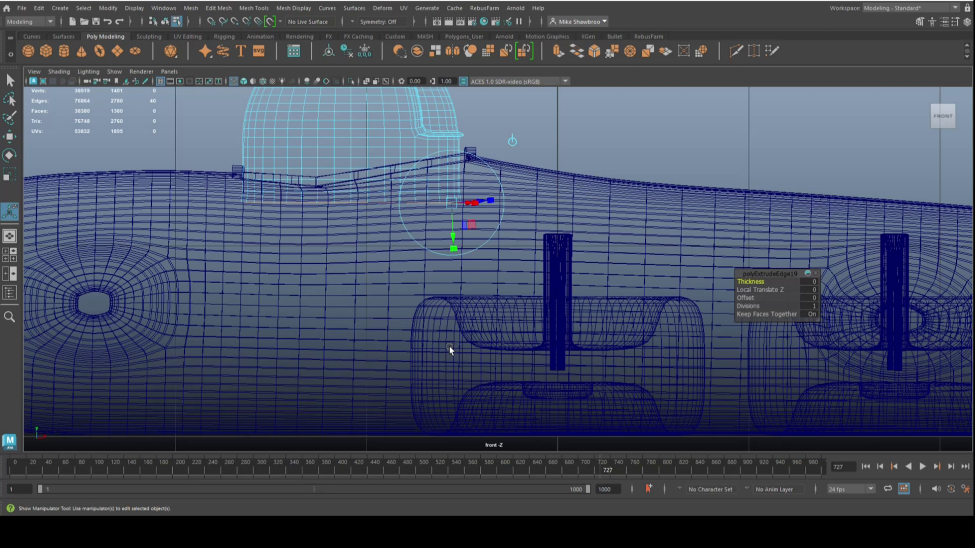
key("e")
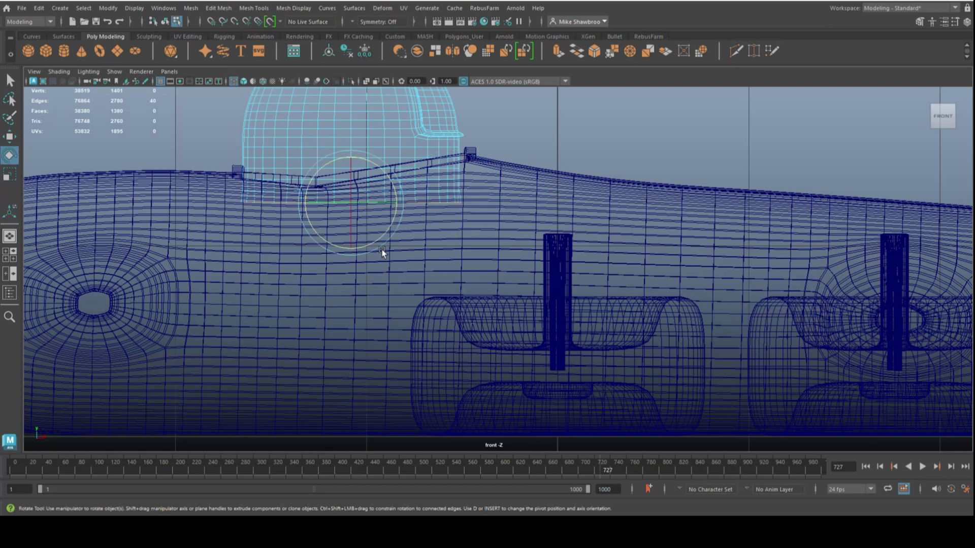
key("w")
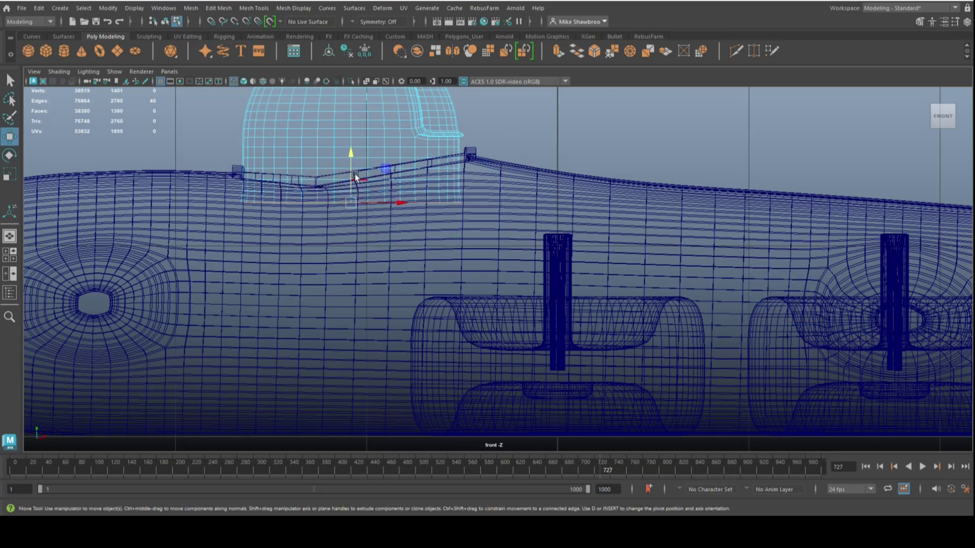
left_click_drag(351, 158, 353, 183)
key("ctrl+e")
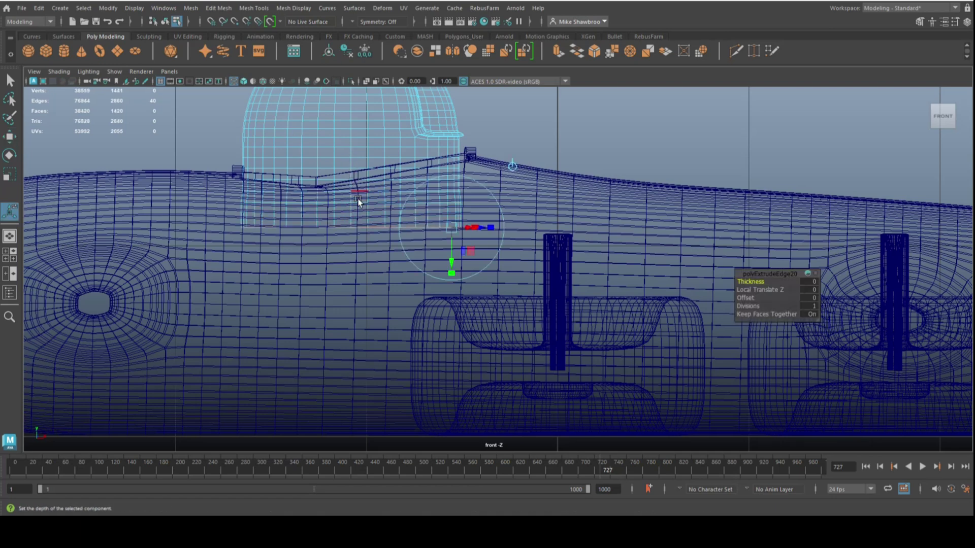
key("w")
left_click_drag(351, 184, 351, 212)
key("ctrl+e")
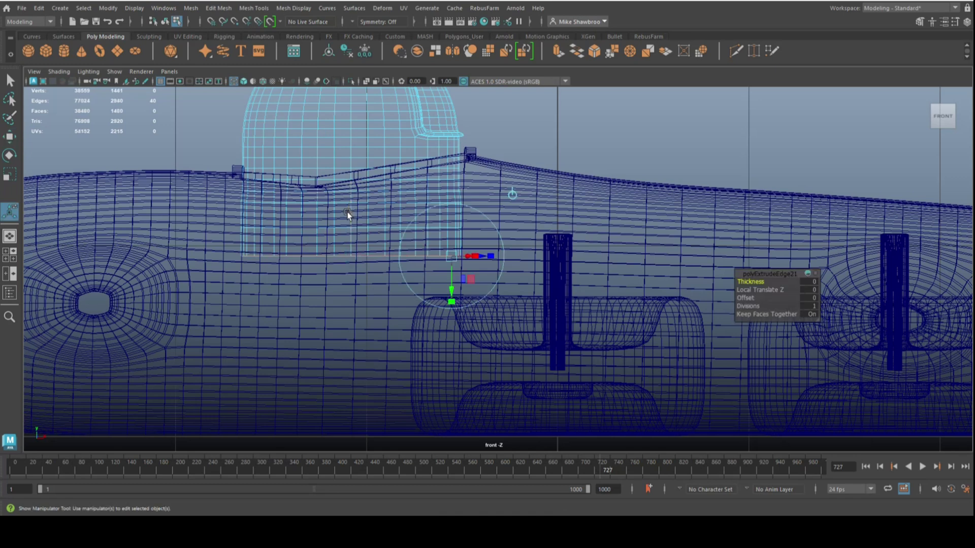
key("w")
left_click_drag(352, 205, 348, 231)
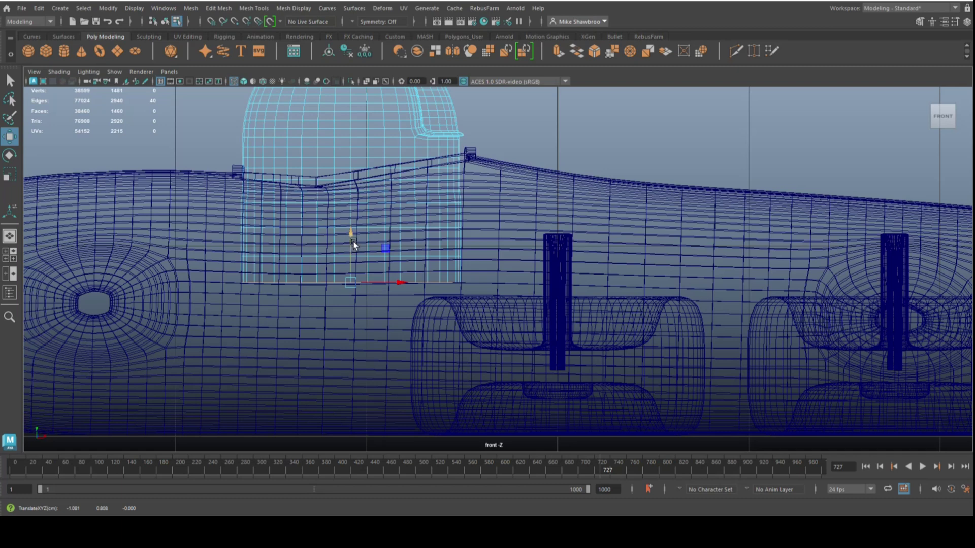
- Extrude the rim four more times, pulling it down near the car body's bottom
key("ctrl+e")
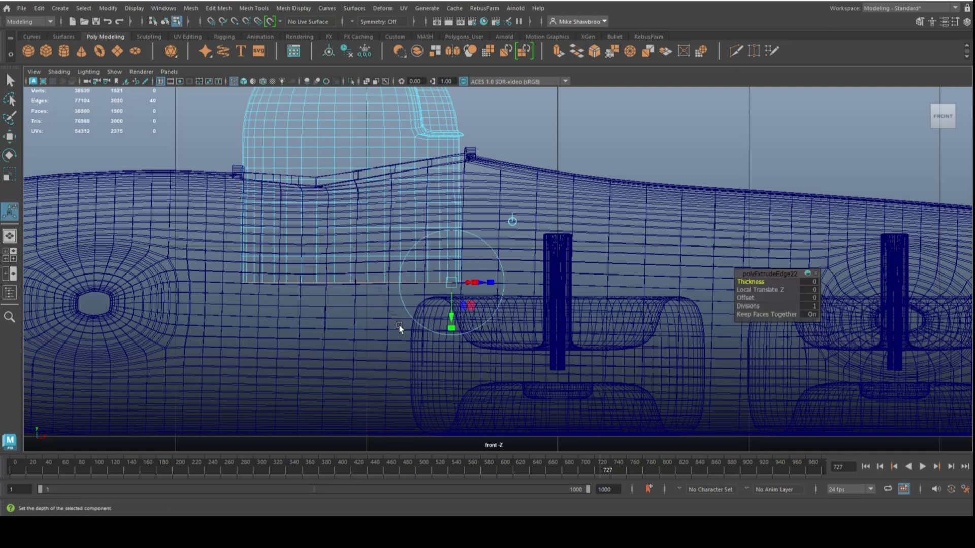
key("w")
left_click_drag(353, 237, 358, 270)
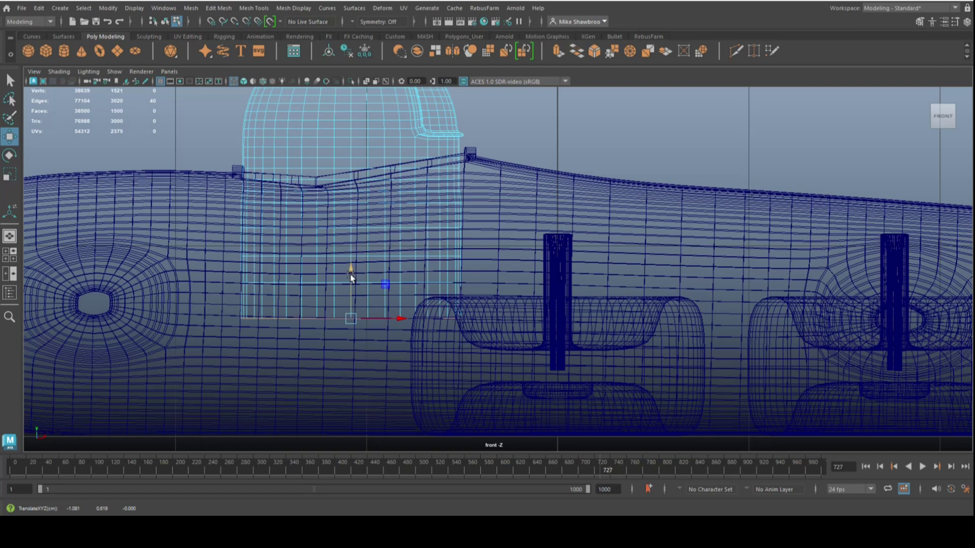
key("ctrl+e")
key("w")
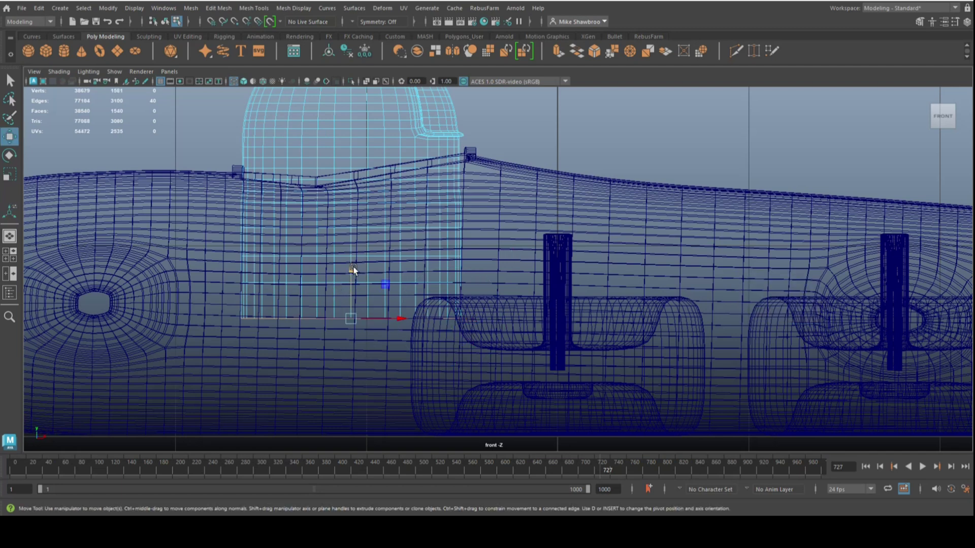
left_click_drag(352, 267, 352, 301)
key("ctrl+e")
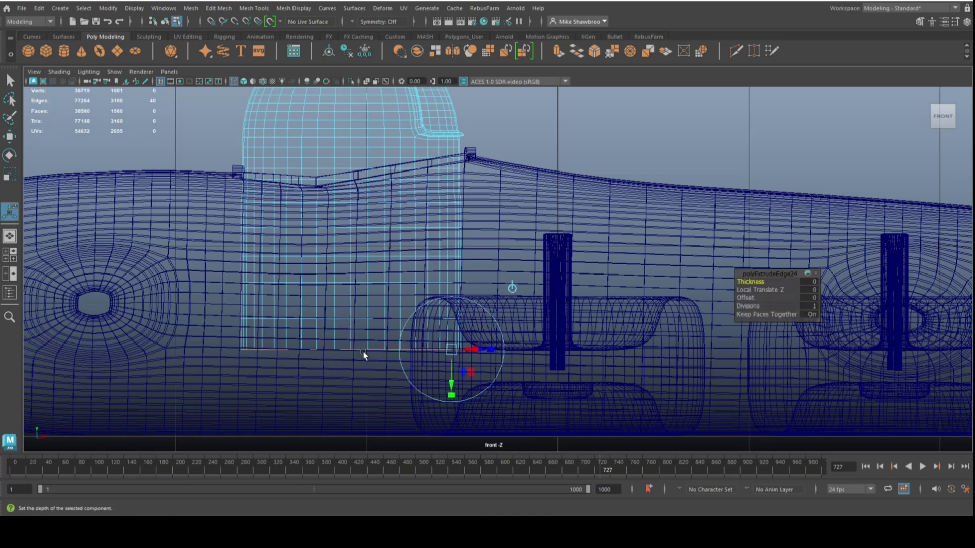
key("w")
left_click_drag(352, 305, 351, 338)
key("ctrl+e")
key("w")
left_click_drag(351, 336, 350, 377)
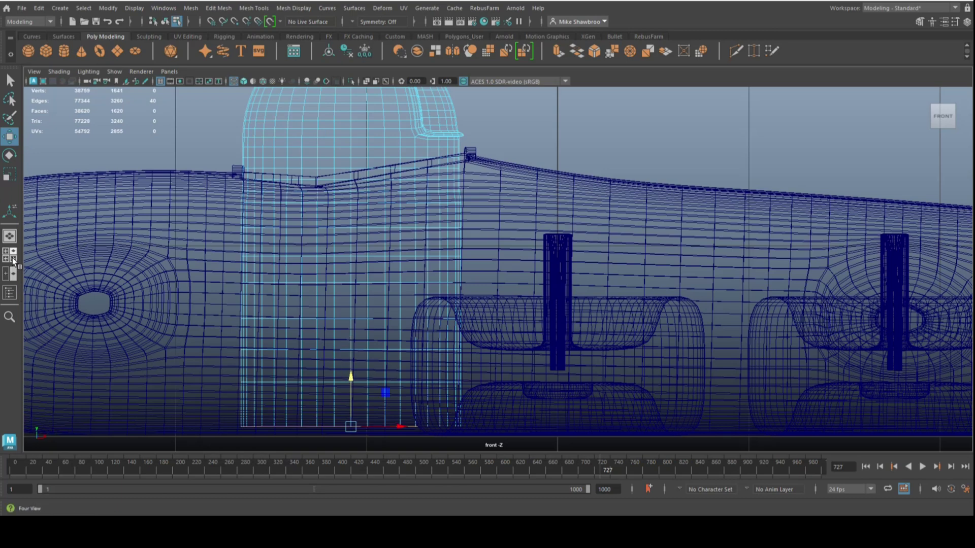
key("space")
key("space")
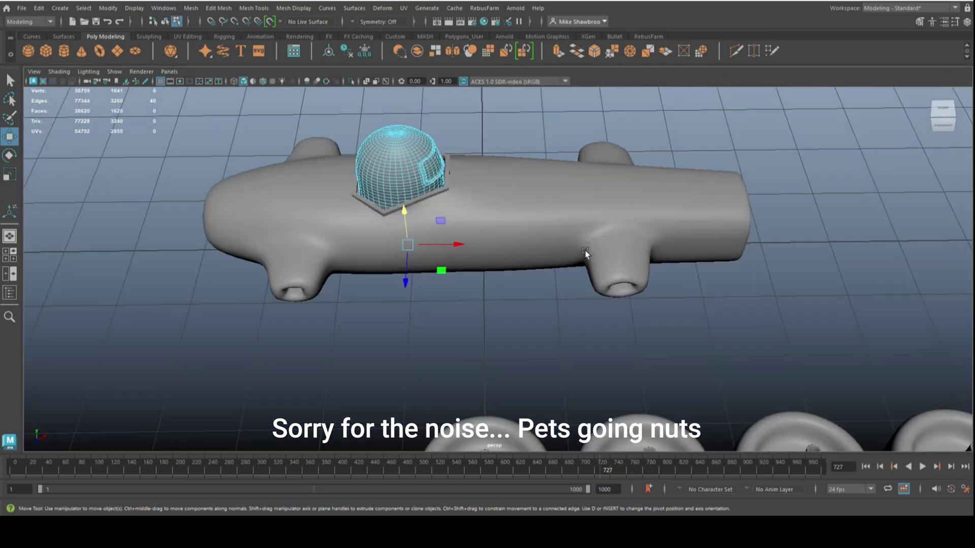
- Inspect the extruded helmet collar from above and below the hull in perspective
left_click_drag(579, 267, 535, 272, "alt")
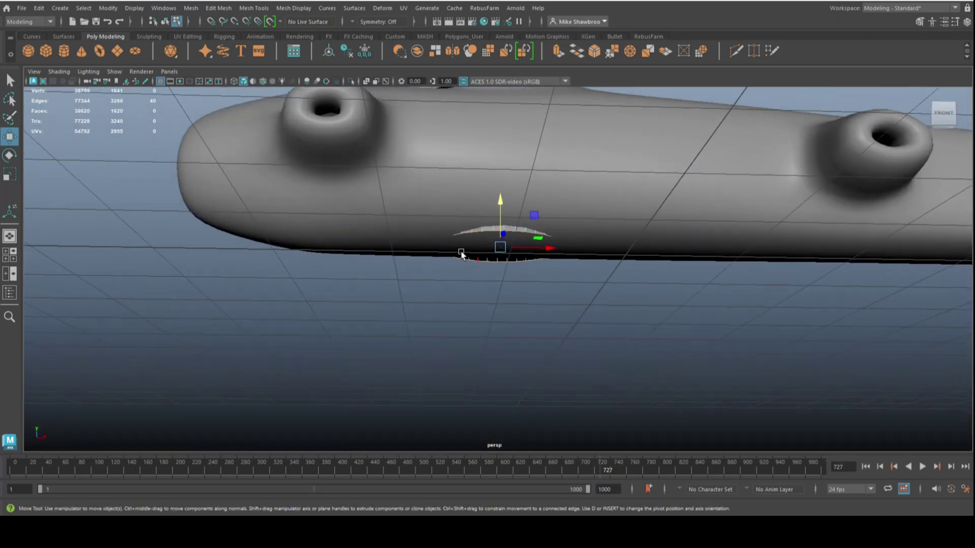
left_click(16, 254)
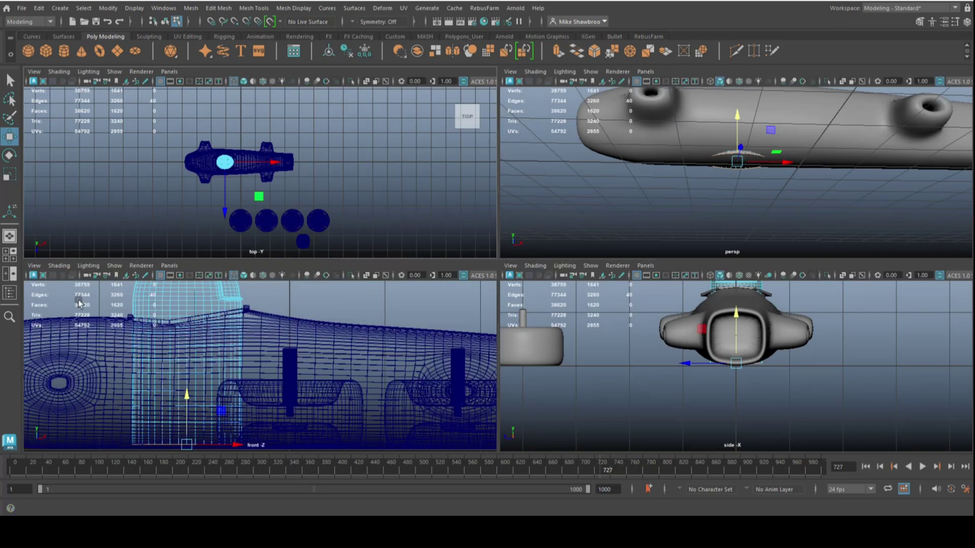
left_click_drag(737, 116, 736, 109)
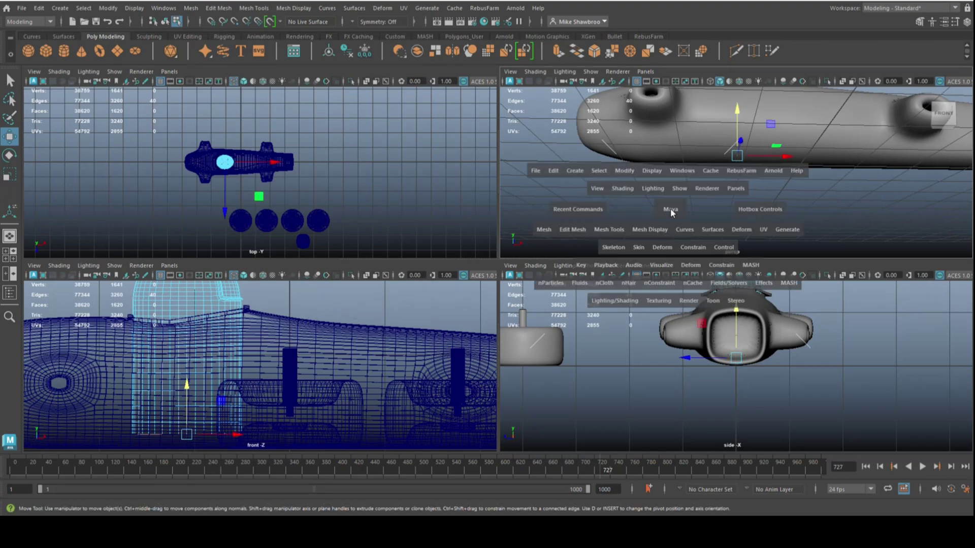
key("space")
left_click_drag(663, 217, 574, 298, "alt")
scroll(440, 242, "down", 3)
scroll(518, 297, "up", 5)
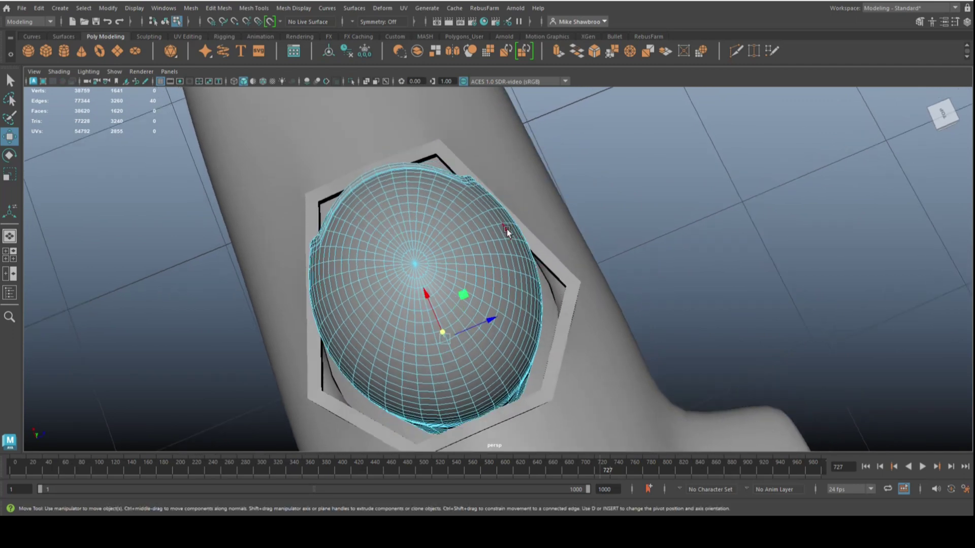
- In the shaded top view, scale the whole helmet uniformly to about 0.977
key("space")
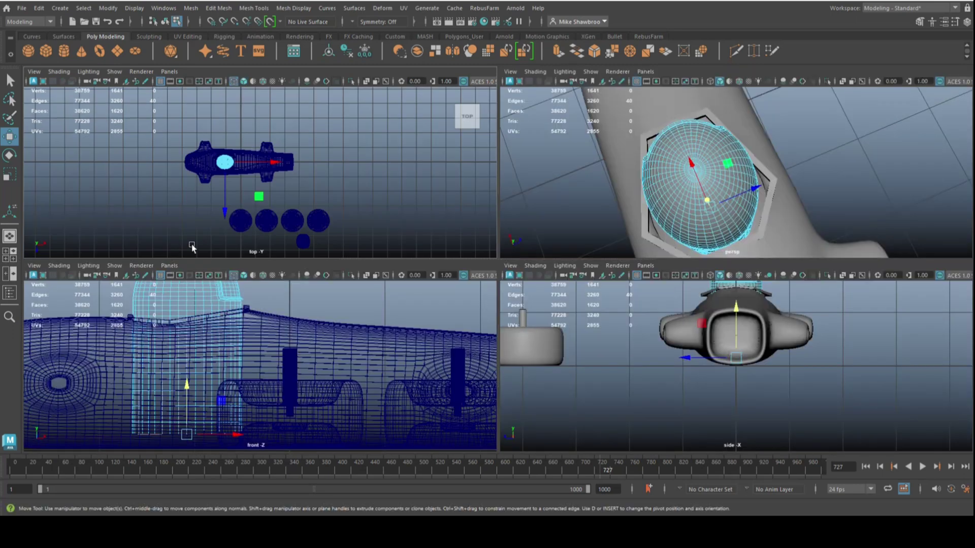
key("space")
key("f")
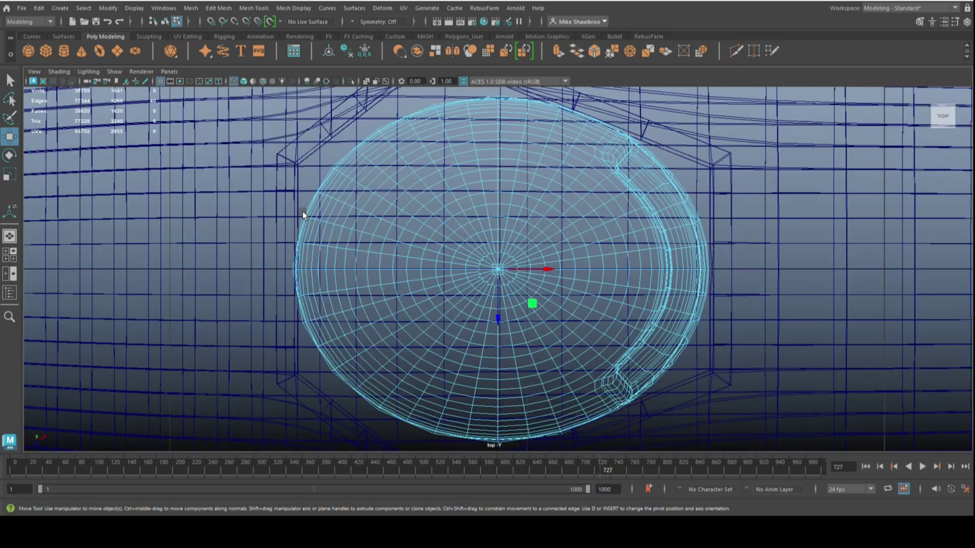
key("5")
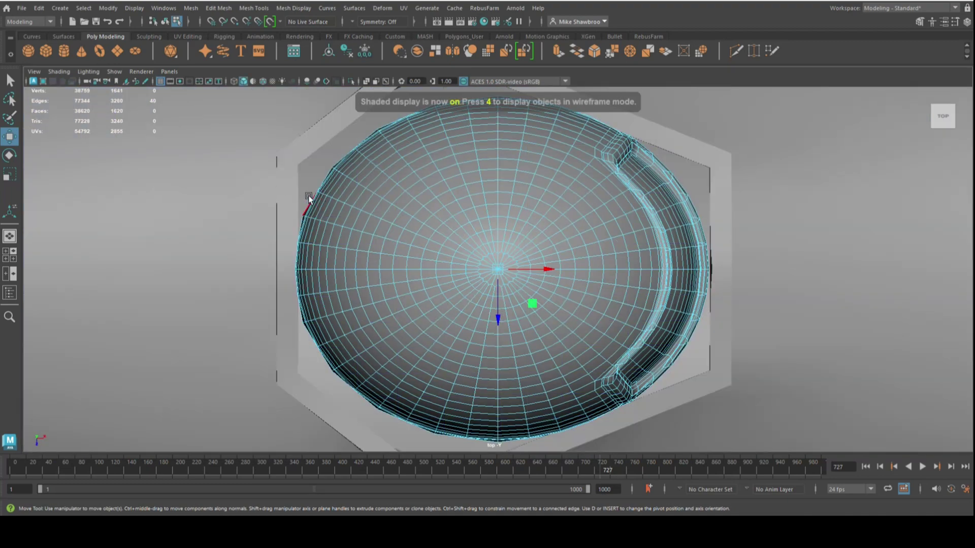
scroll(597, 207, "down", 5)
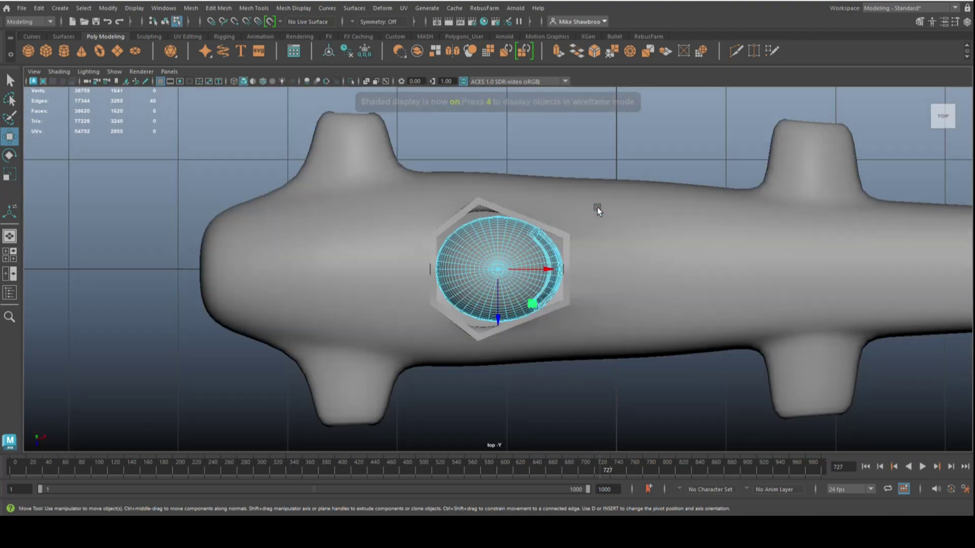
scroll(538, 267, "up", 2)
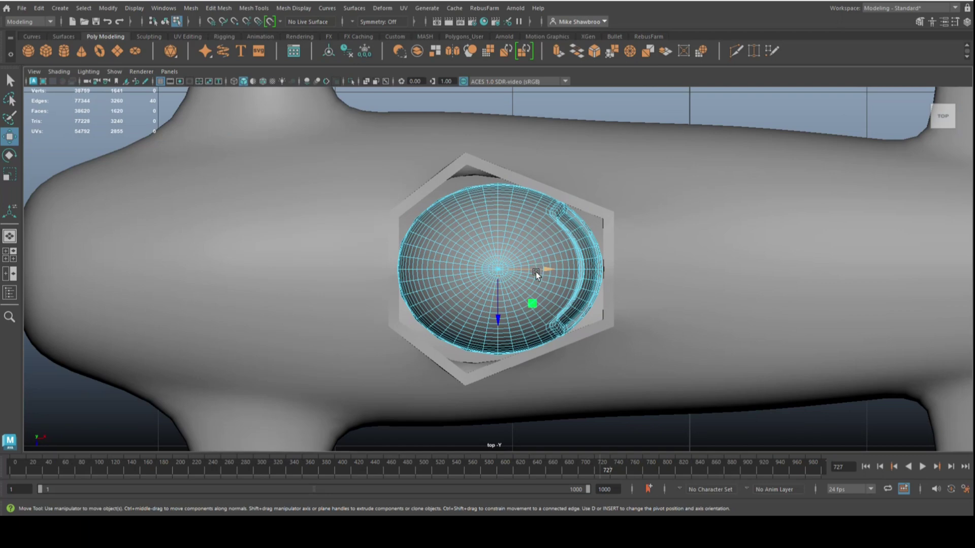
key("r")
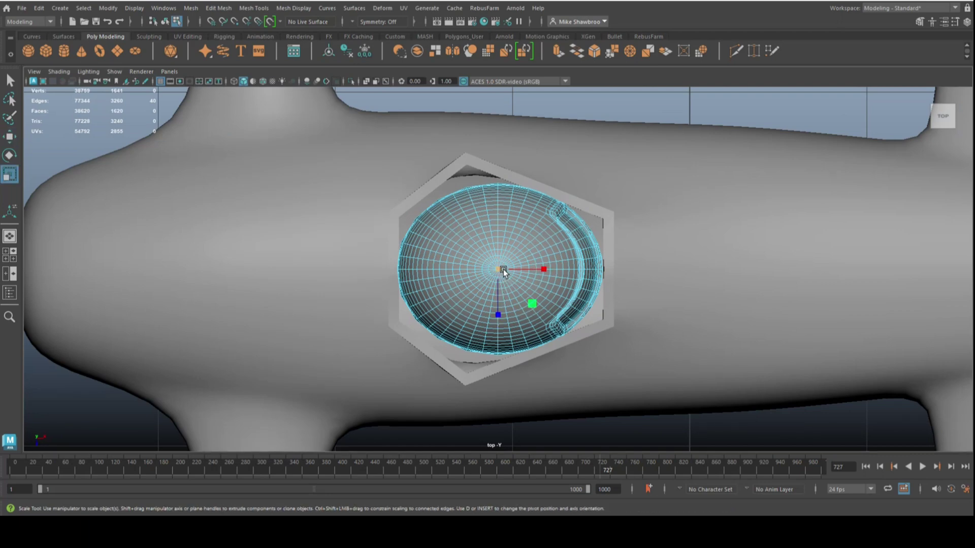
left_click_drag(498, 270, 466, 276)
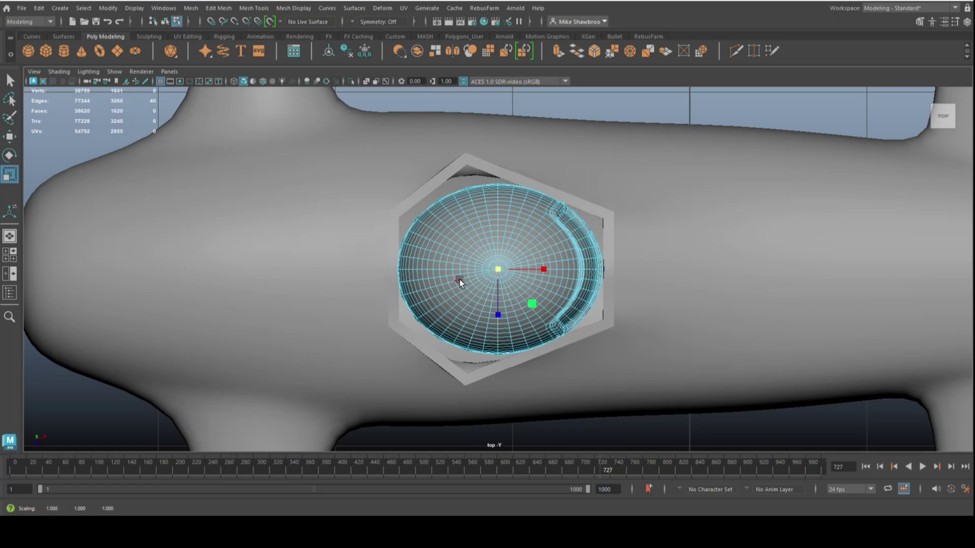
right_click_drag(543, 220, 577, 200)
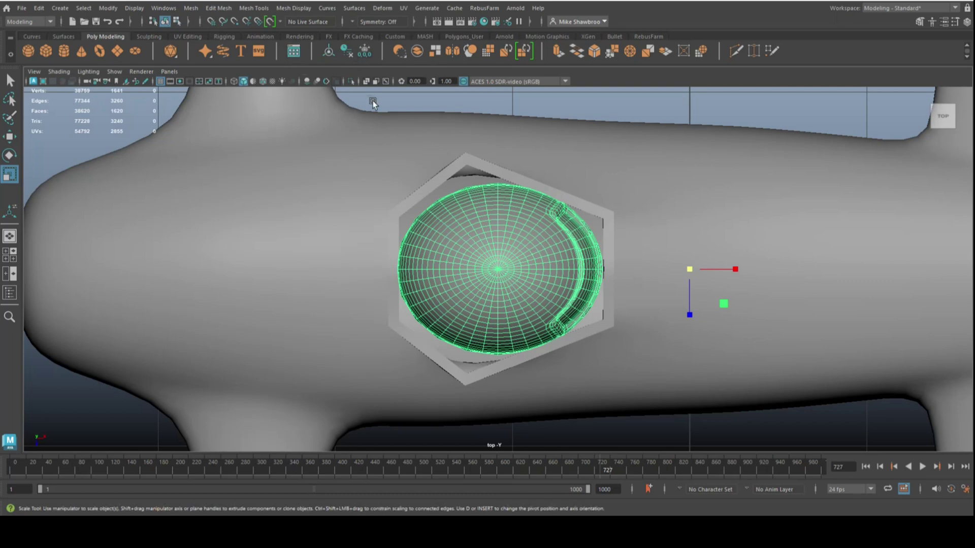
left_click(362, 53)
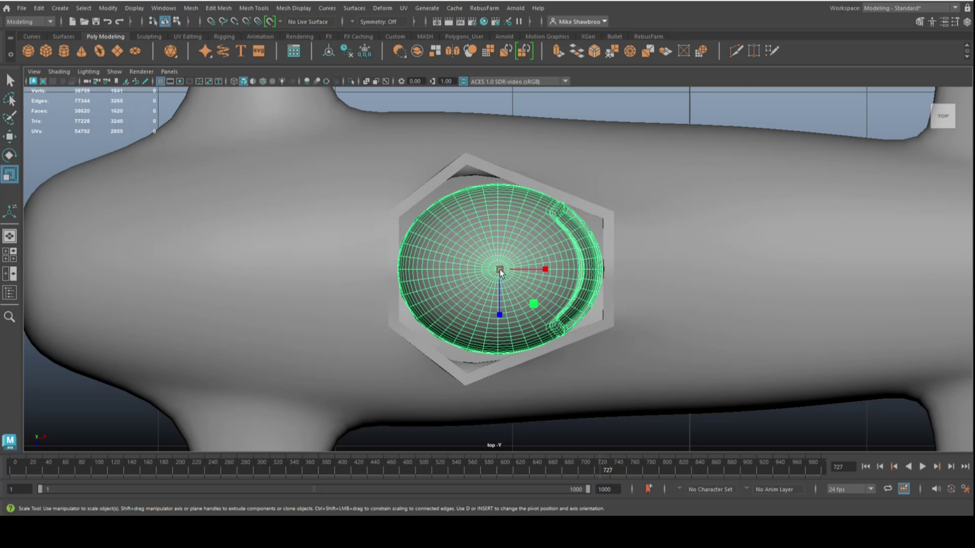
left_click_drag(503, 272, 490, 274)
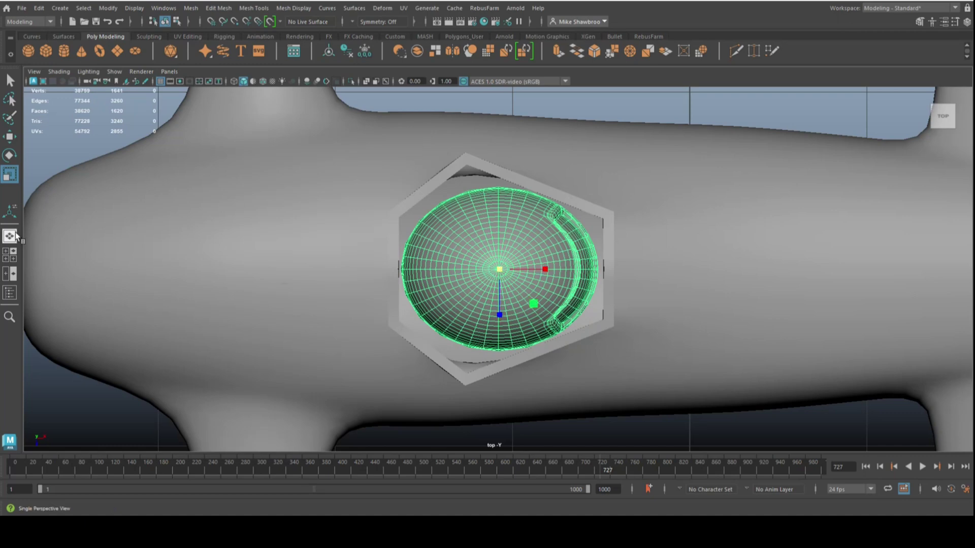
left_click(9, 253)
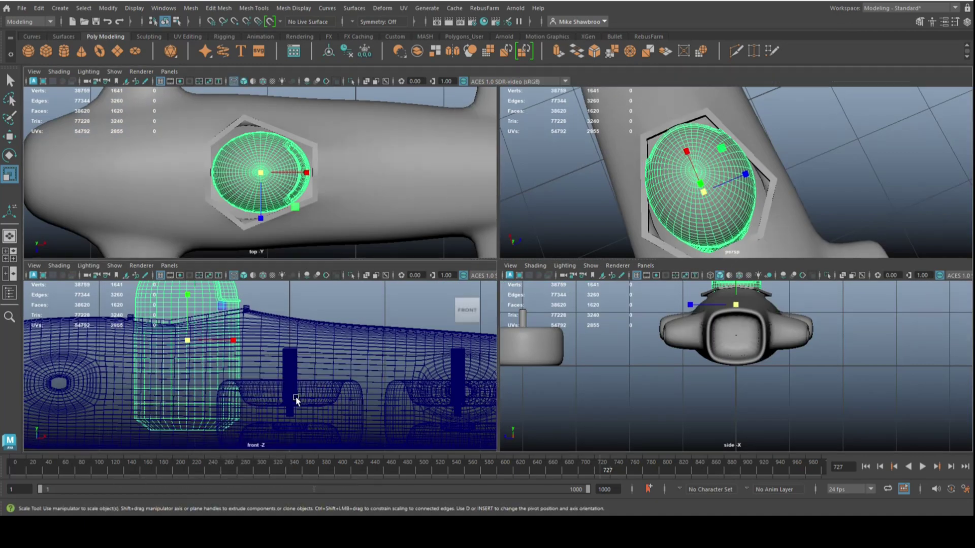
- Select the dome's bottom edge loop and scale it outward by about 1.25
key("space")
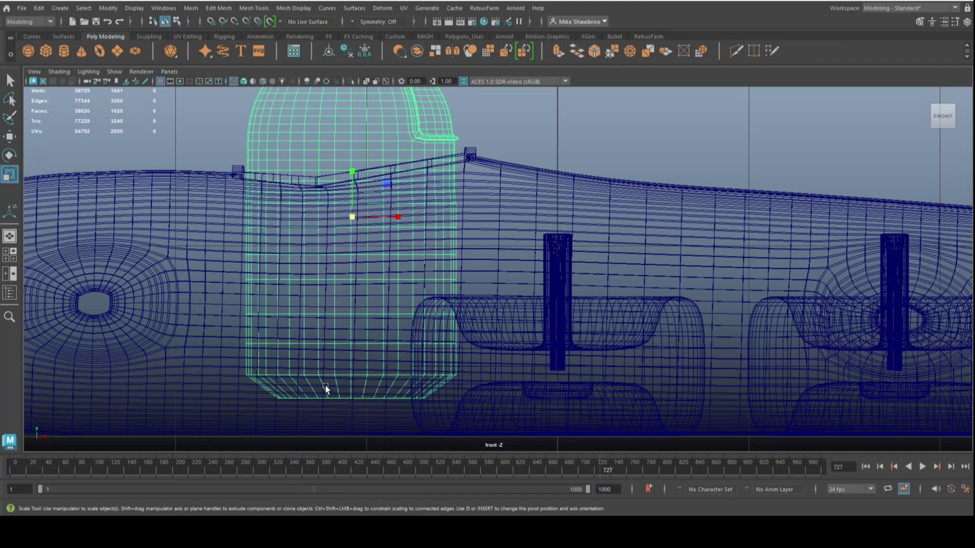
right_click_drag(325, 385, 295, 212)
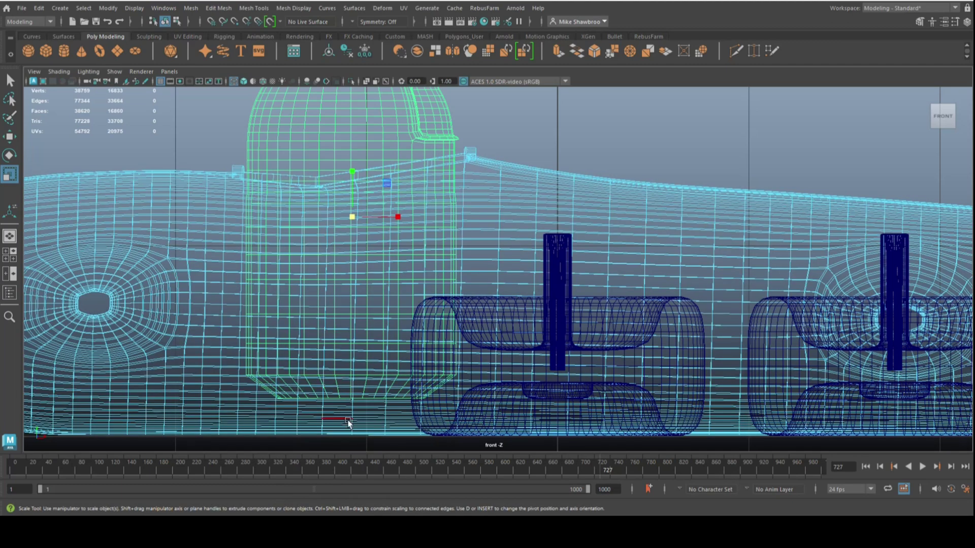
right_click_drag(395, 127, 403, 121)
left_click(404, 121)
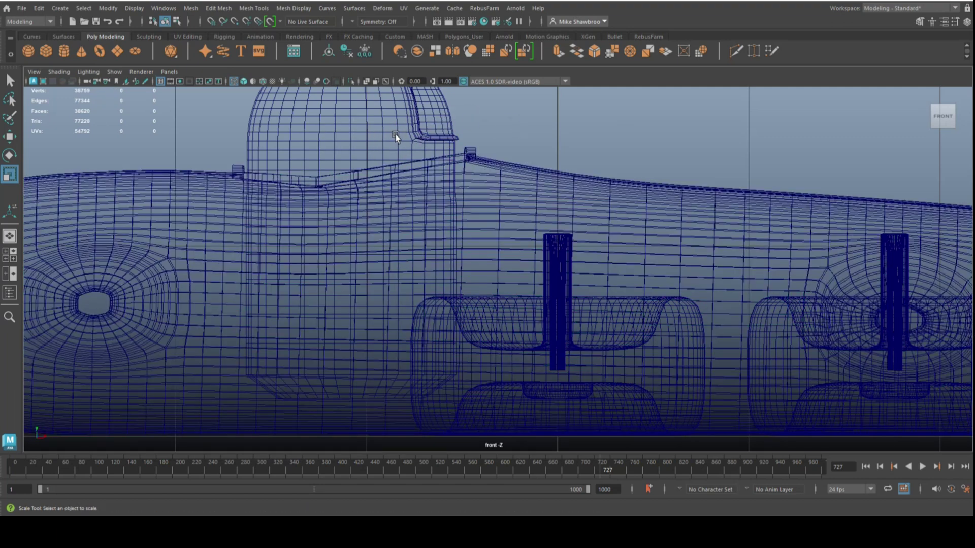
left_click(396, 134)
right_click_drag(516, 120, 517, 93)
double_click(382, 400)
left_click_drag(351, 399, 397, 403)
- Return to the perspective view, frame the body and dome, and go back to Object Mode
left_click(9, 255)
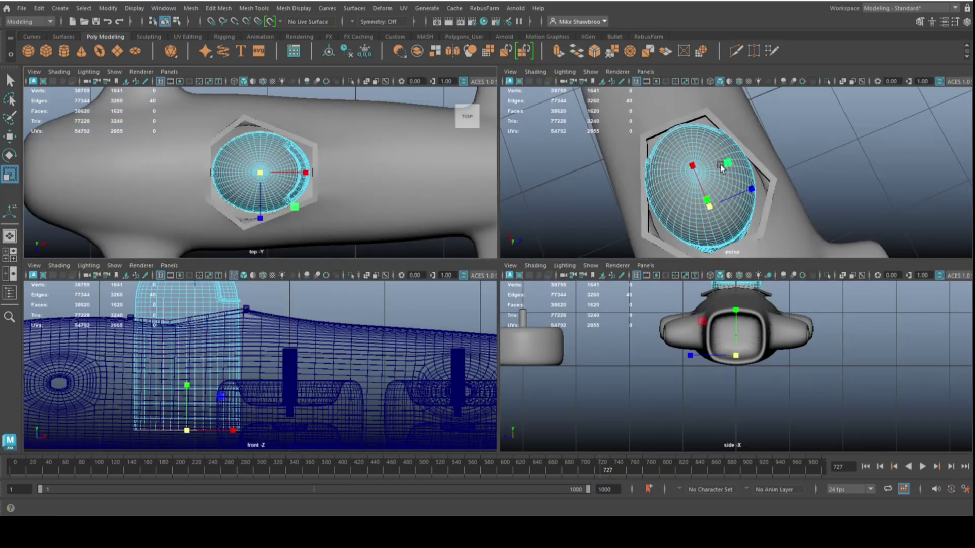
key("space")
left_click_drag(619, 263, 695, 243, "alt")
right_click_drag(696, 243, 580, 394, "alt")
right_click_drag(529, 253, 574, 216)
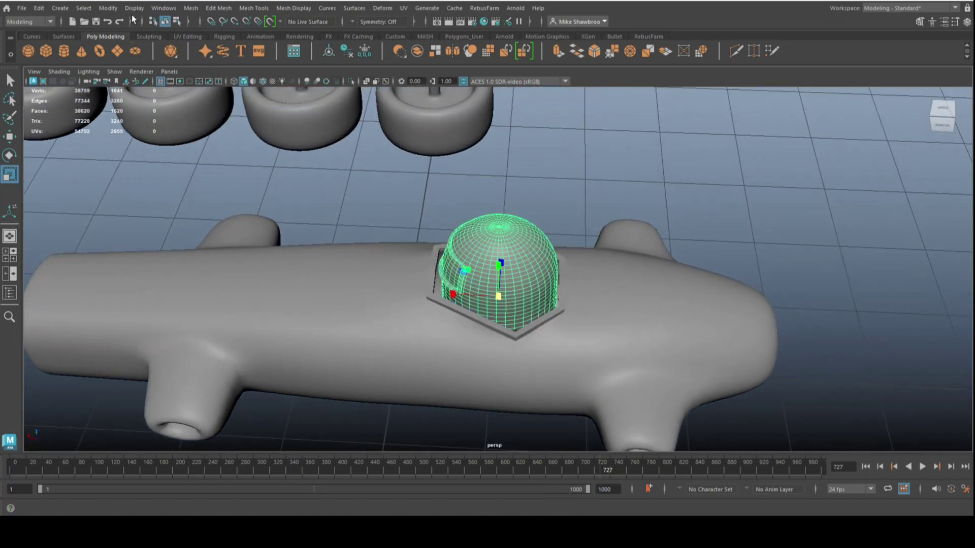
- Apply Mesh > Smooth to the cockpit dome and reselect it
left_click(191, 8)
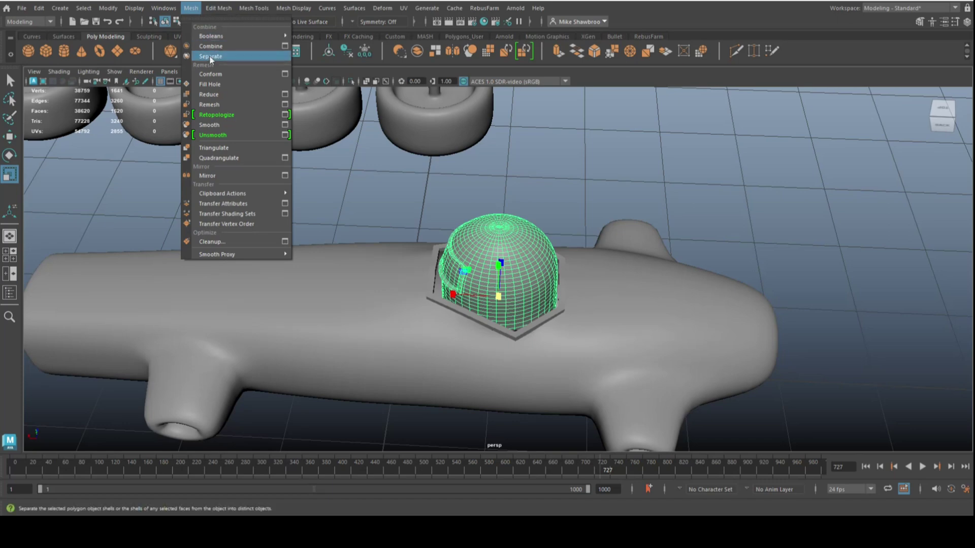
left_click(242, 125)
left_click(543, 173)
left_click(503, 270)
scroll(513, 307, "down", 8)
left_click_drag(449, 370, 581, 358, "alt")
- Move the smoothed dome off the body to sit beside the fourth wheel
key("w")
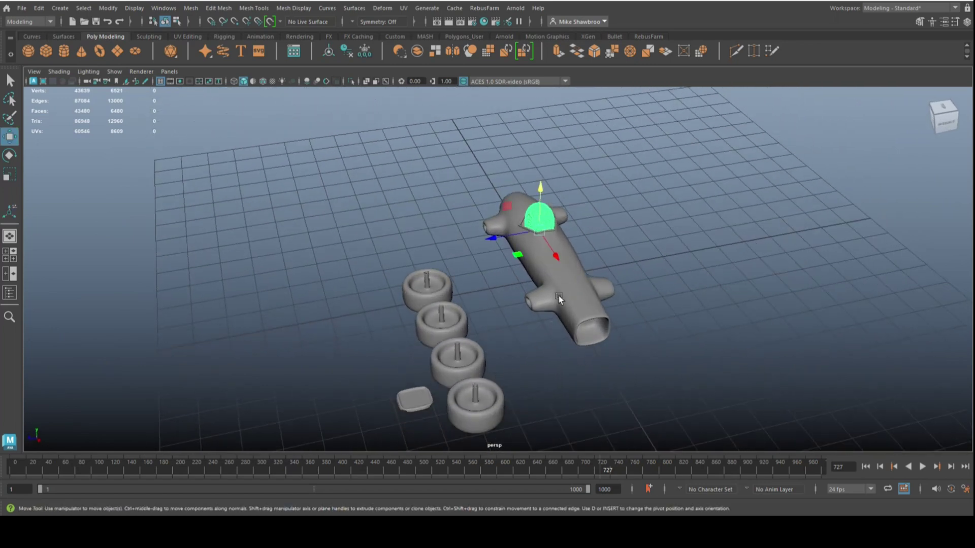
left_click_drag(489, 235, 326, 267)
left_click_drag(315, 324, 433, 428, "alt")
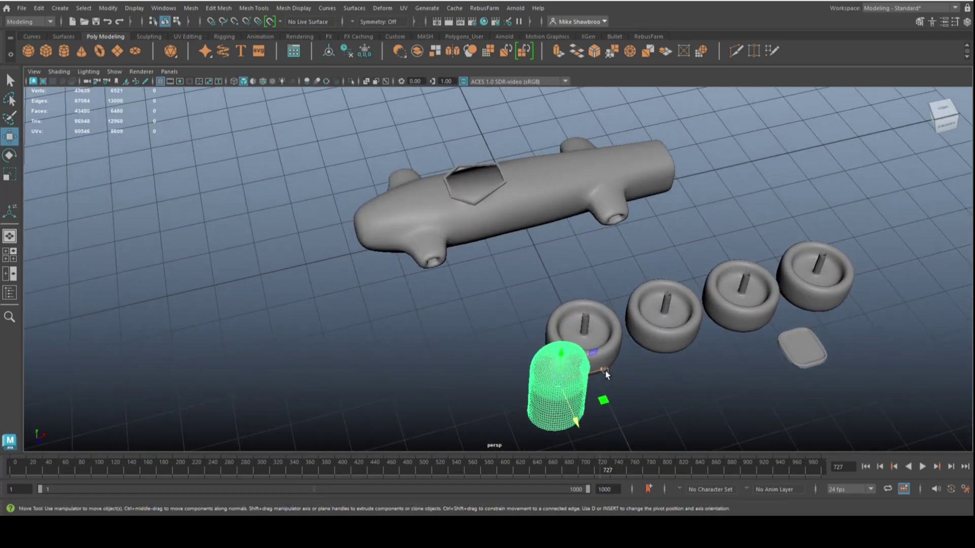
left_click_drag(604, 373, 787, 380)
- Slide the car body along Z and X so it sits next to the wheels
left_click(522, 174)
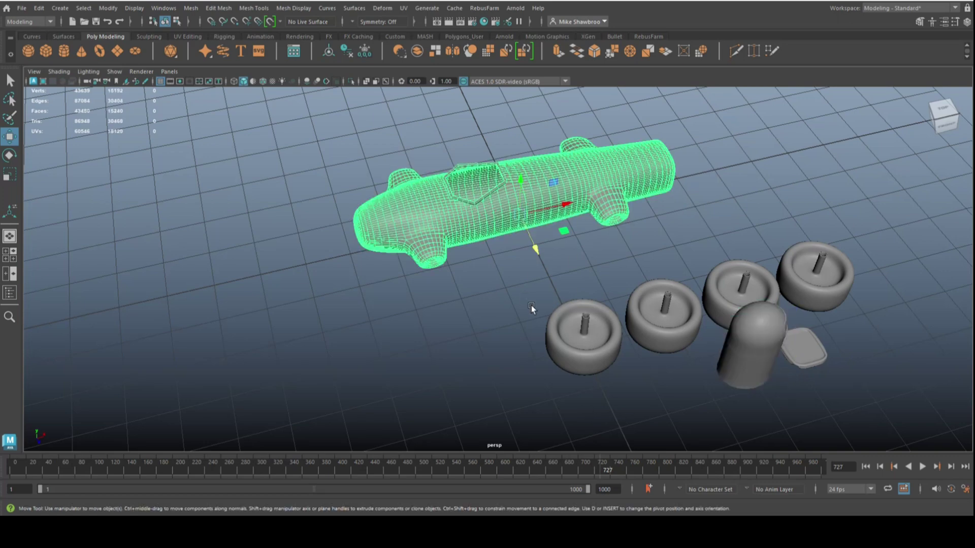
left_click_drag(535, 254, 567, 307)
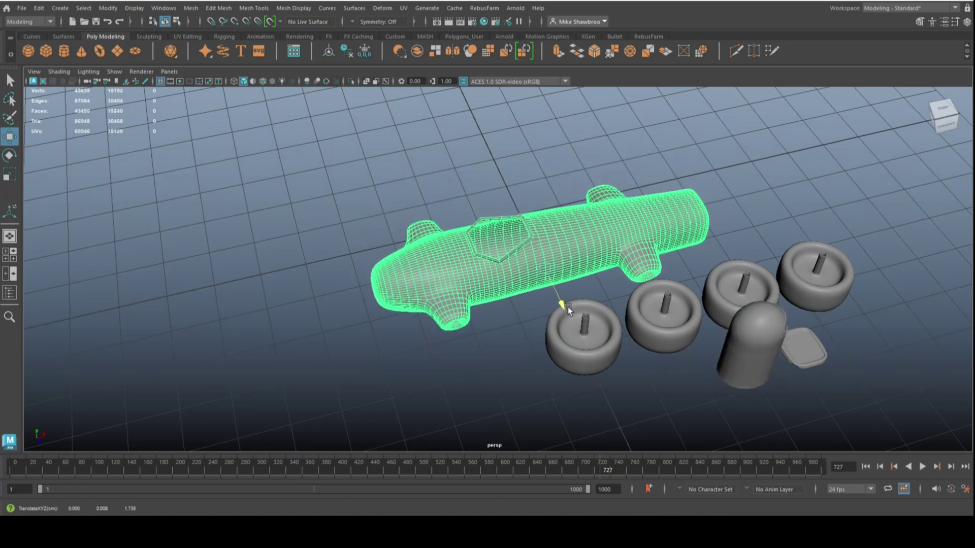
left_click_drag(592, 260, 699, 249)
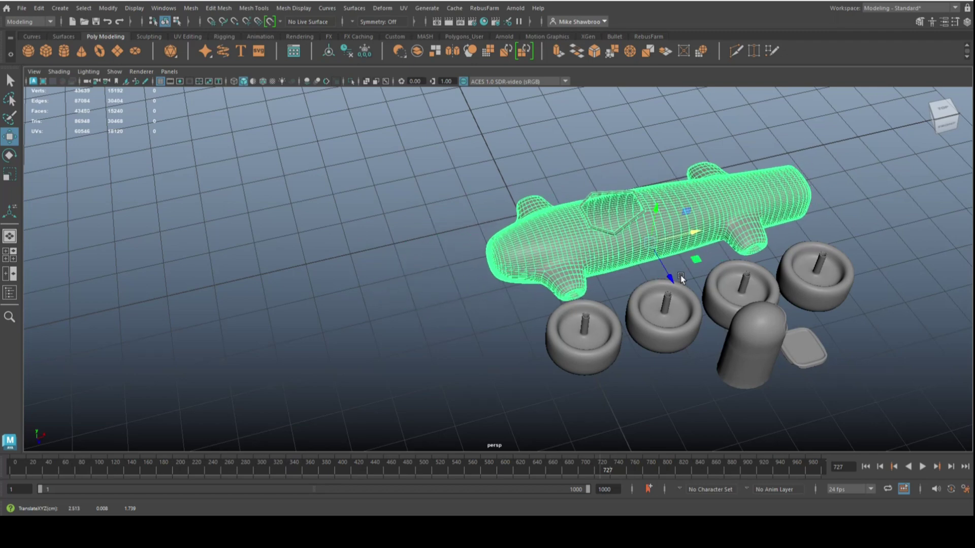
left_click_drag(598, 367, 635, 300, "alt")
- Marquee-select all the car parts and start File > Export Selection
left_click_drag(306, 130, 753, 365)
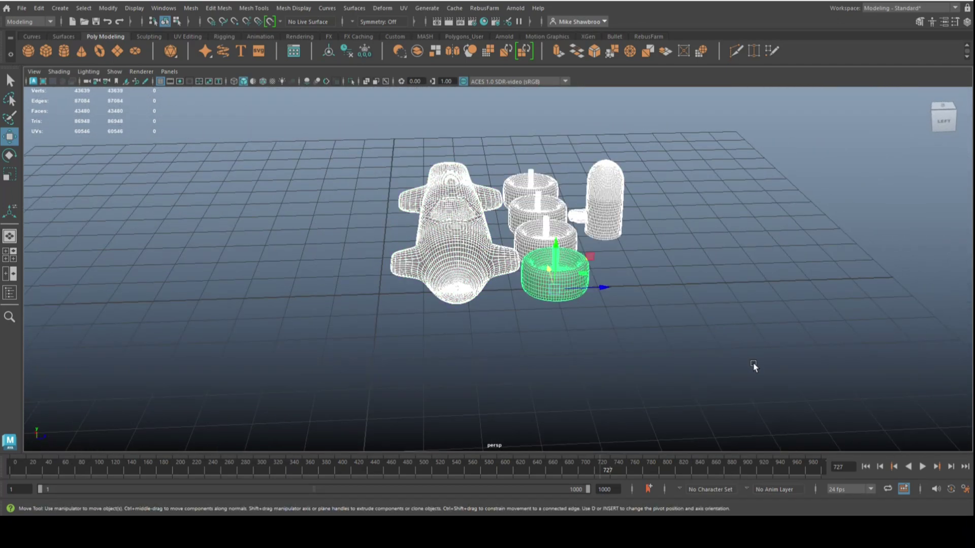
left_click(24, 8)
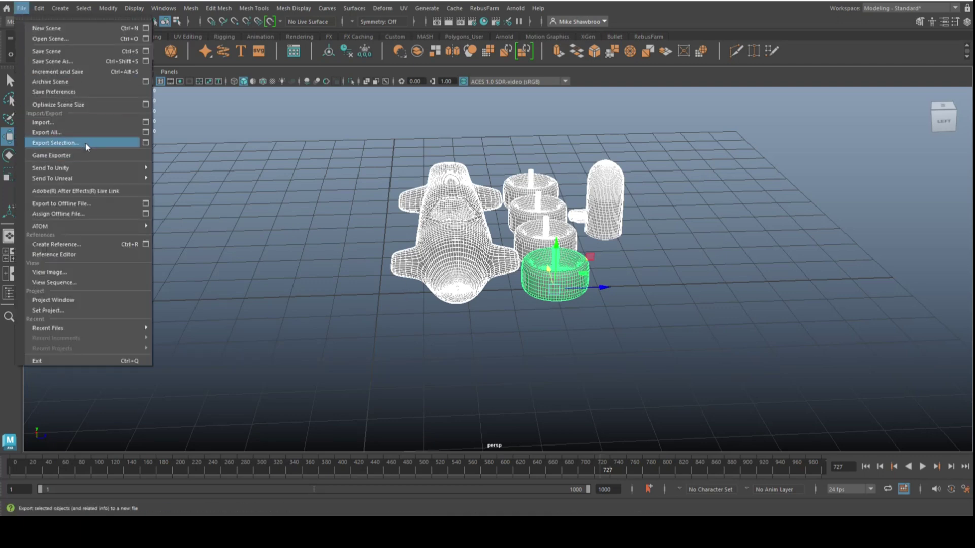
left_click(56, 143)
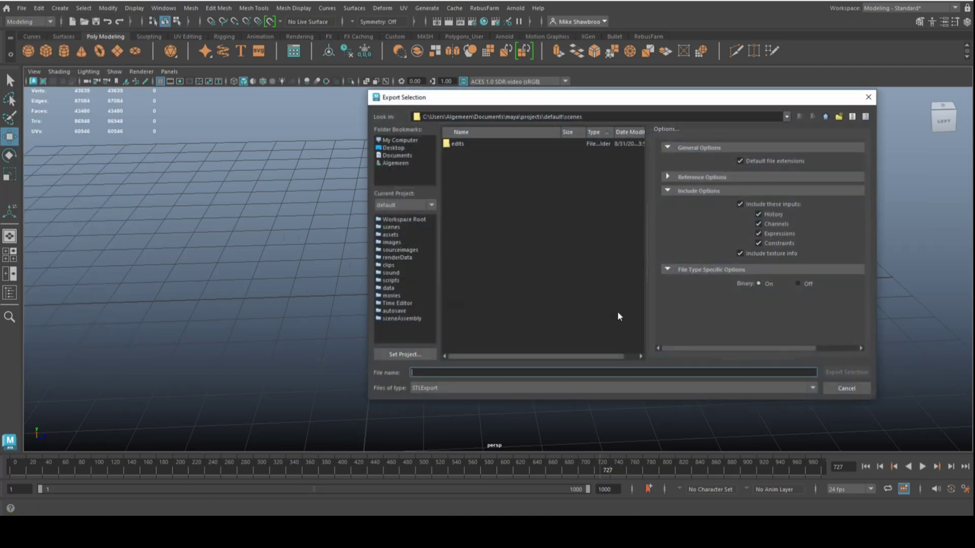
- Browse to the RaceCar folder on the Desktop and name the export RacecarSTL
left_click(393, 149)
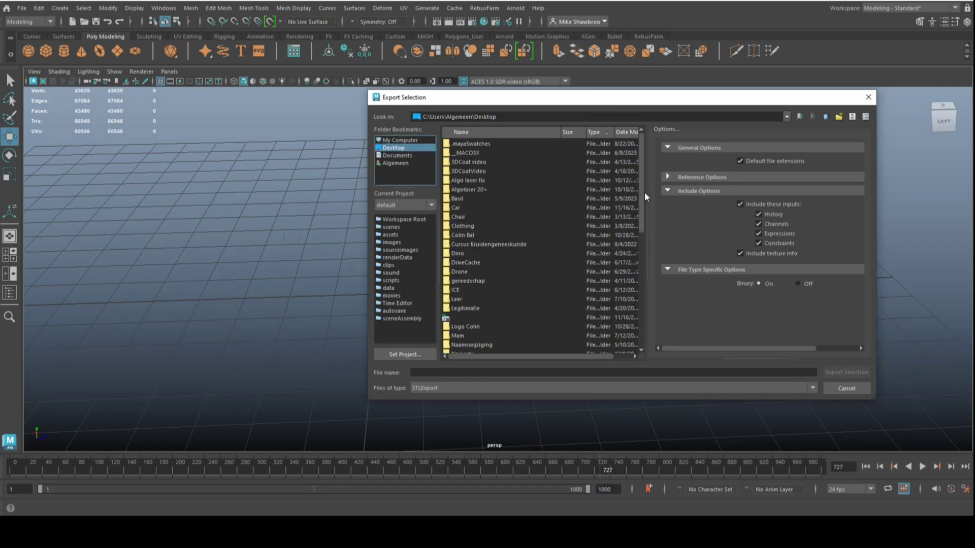
left_click_drag(640, 195, 655, 334)
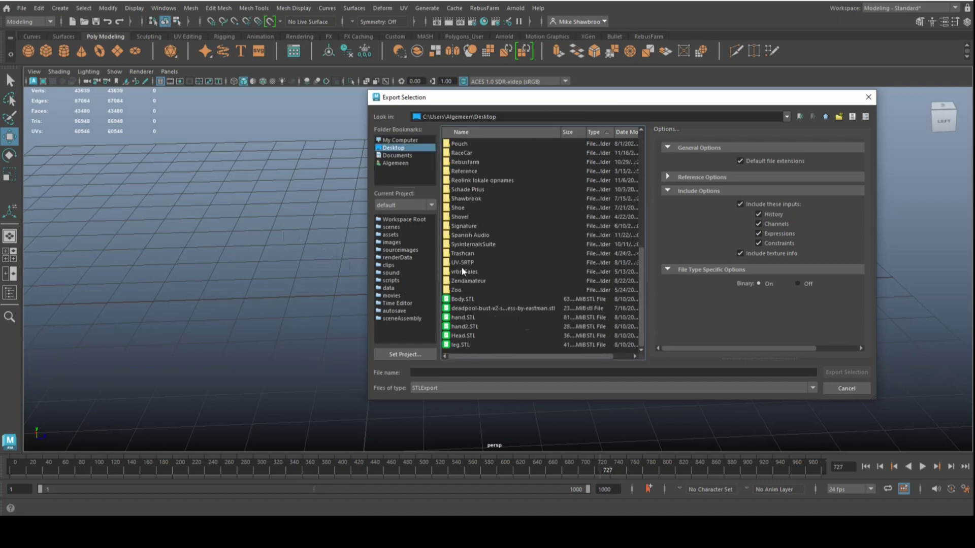
left_click(463, 153)
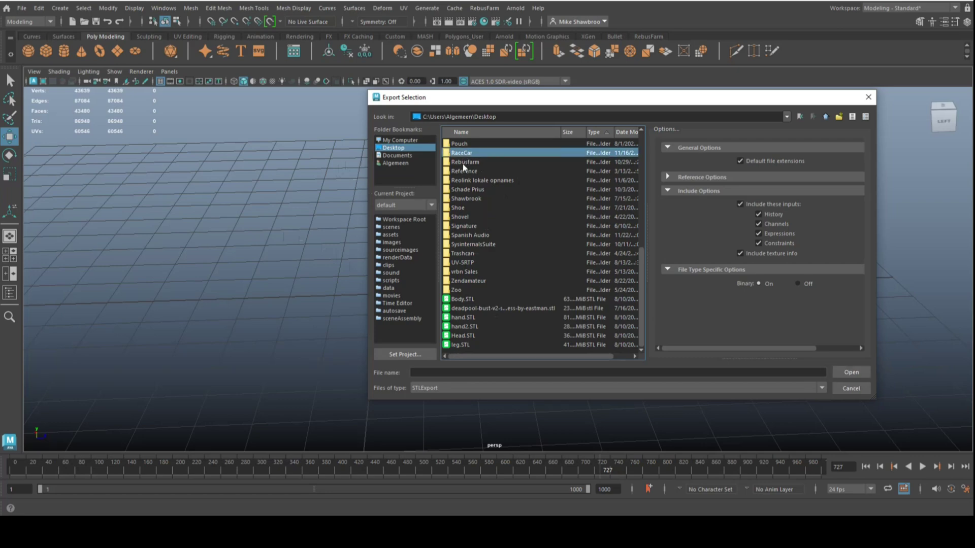
left_click(473, 373)
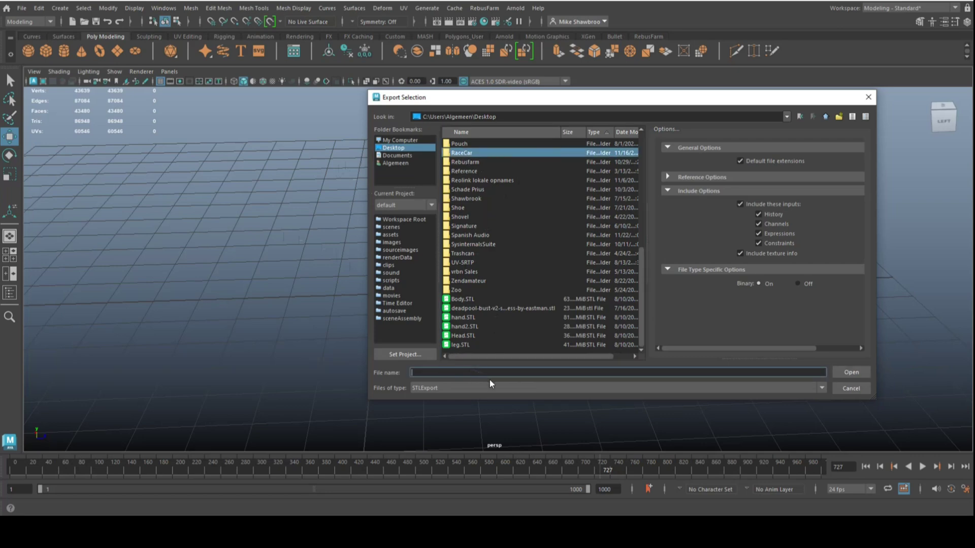
type("Racecar")
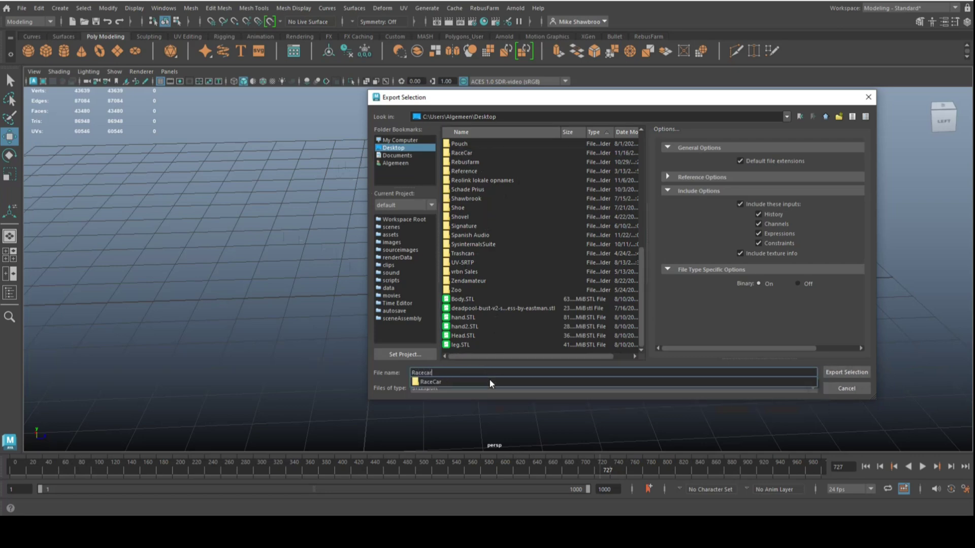
type("STL")
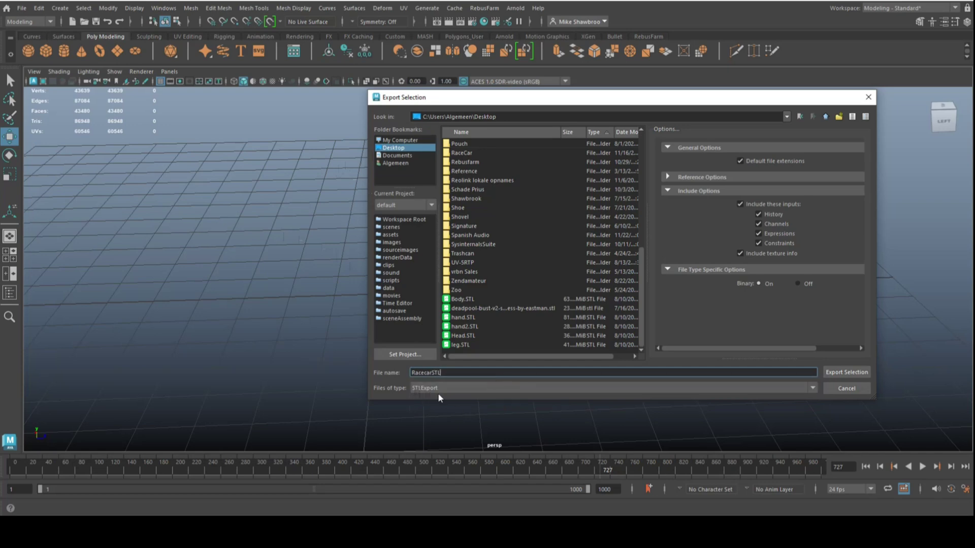
- Export the parts as RacecarSTL, then show the Settings category in Maya Preferences
left_click(856, 374)
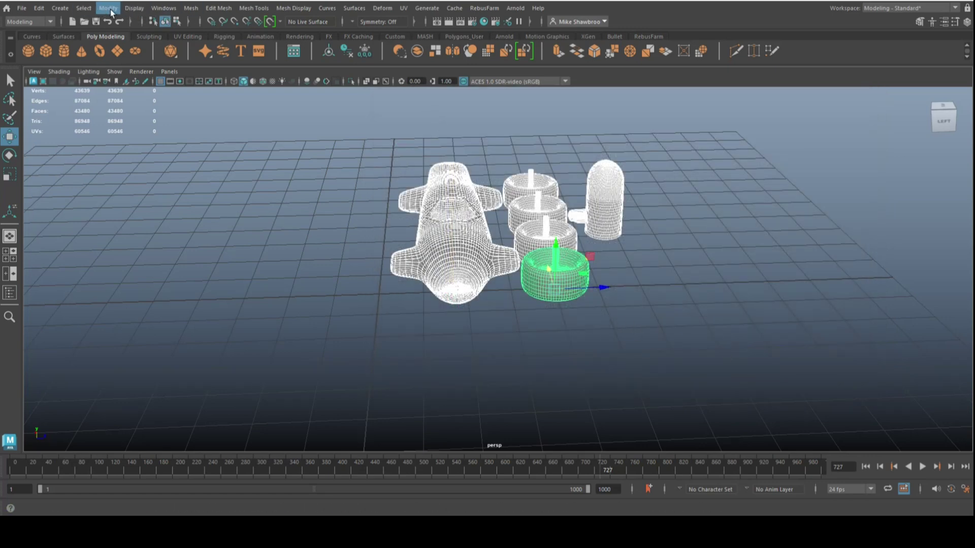
left_click(164, 9)
mouse_move(226, 121)
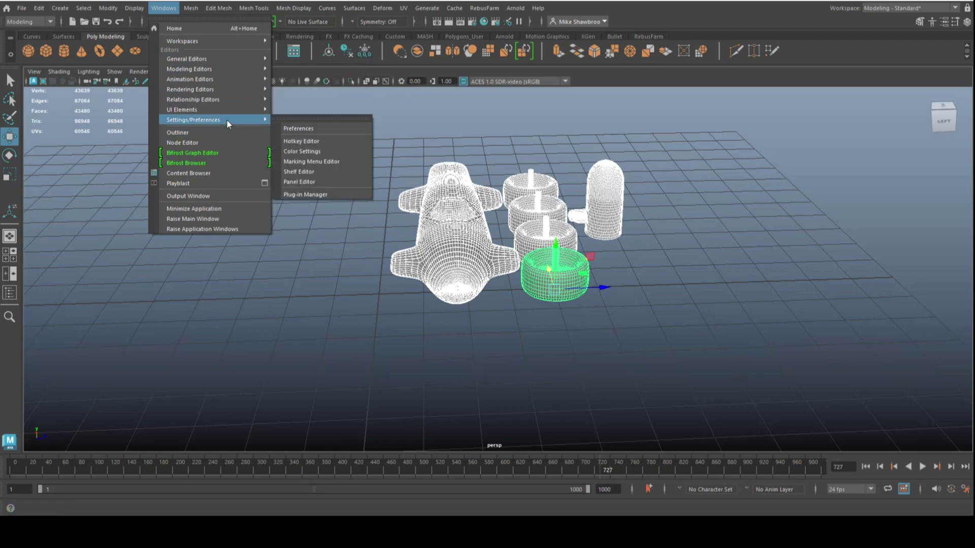
left_click(325, 129)
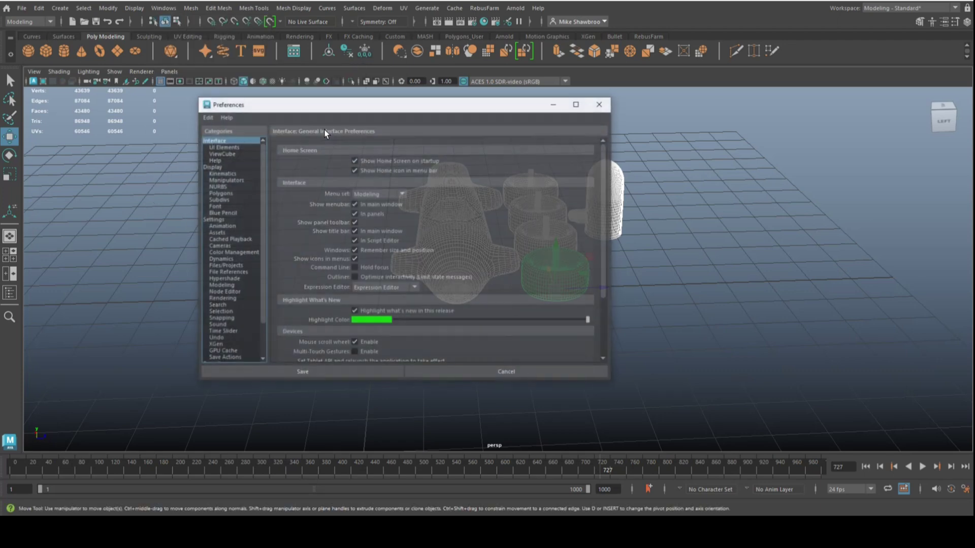
left_click(215, 219)
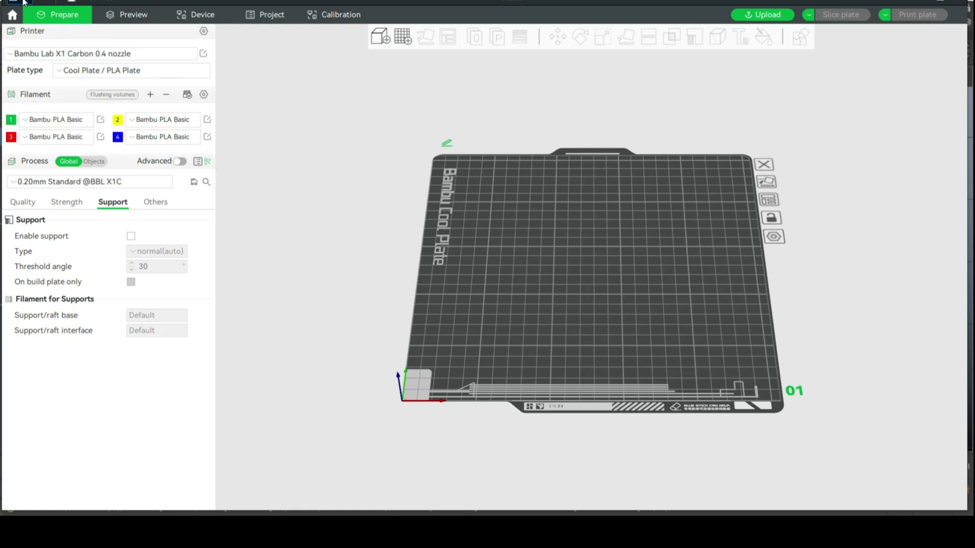
- Import RacecarSTL from the Desktop through File > Import 3MF/STL/STEP/SVG/OBJ/AMF
left_click(42, 3)
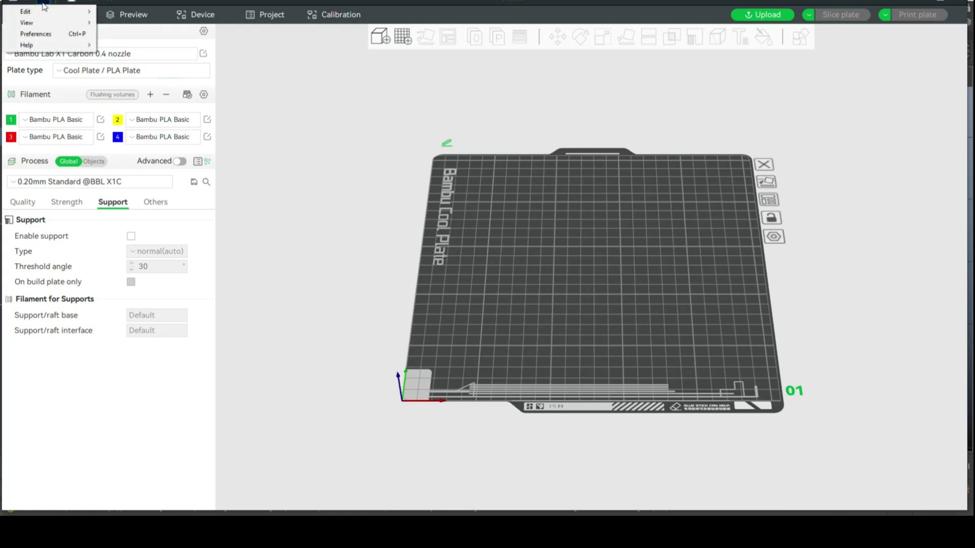
mouse_move(42, 28)
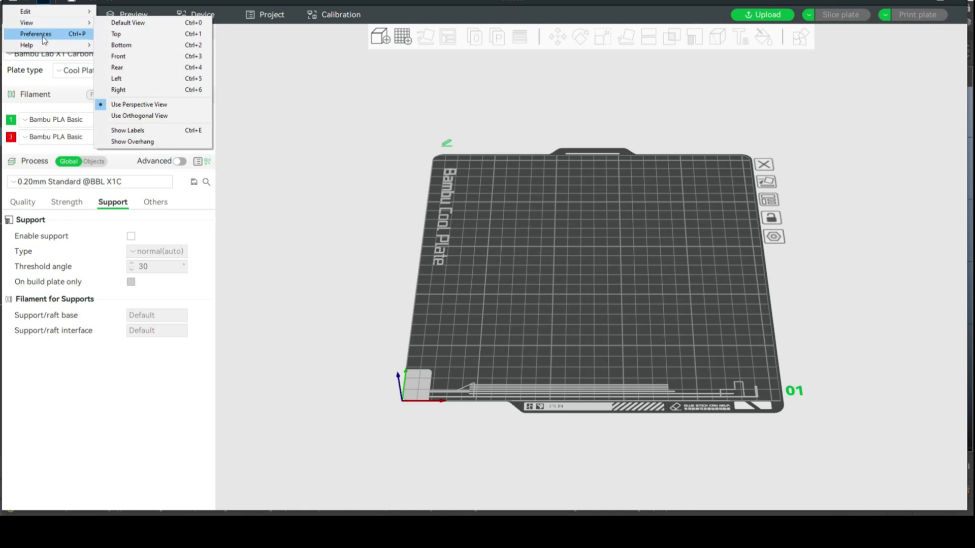
left_click(13, 2)
left_click(14, 2)
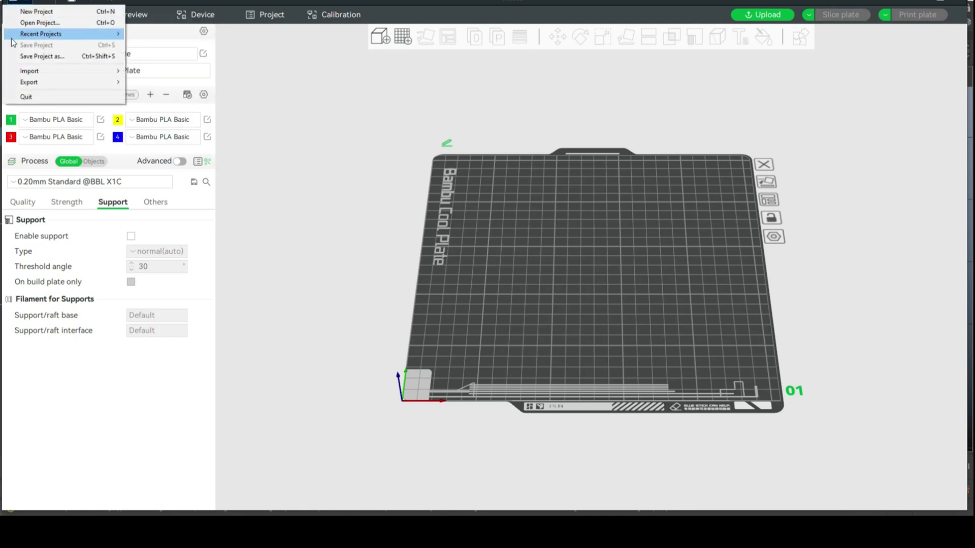
mouse_move(35, 71)
left_click(150, 72)
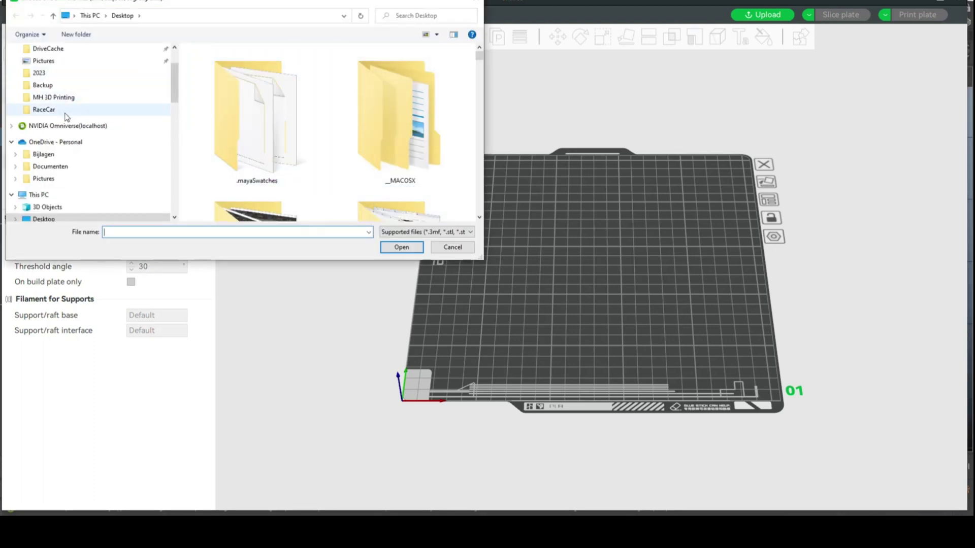
scroll(170, 100, "up", 2)
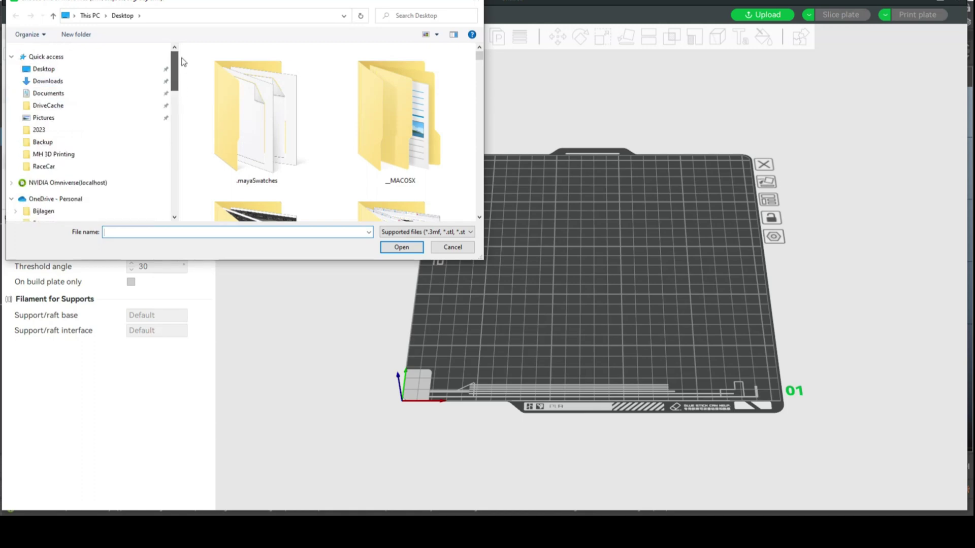
left_click(45, 68)
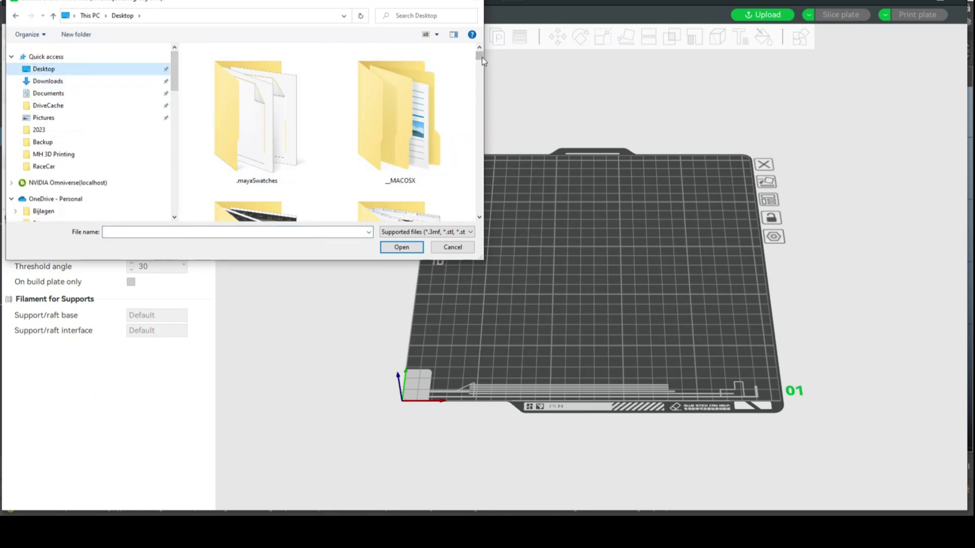
left_click_drag(483, 57, 492, 206)
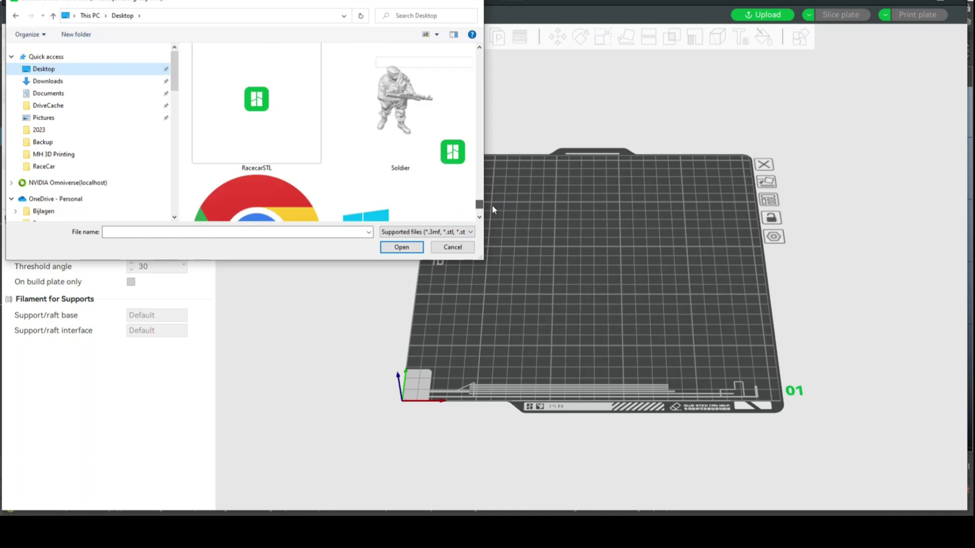
left_click(306, 135)
left_click(403, 248)
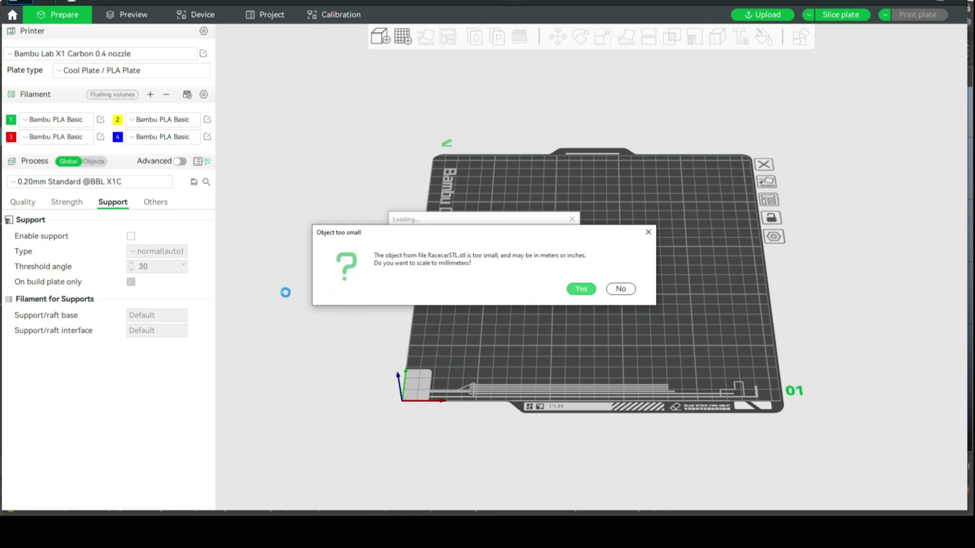
- Accept scaling the model to millimetres, then orbit around the full-size car on the plate
left_click(580, 289)
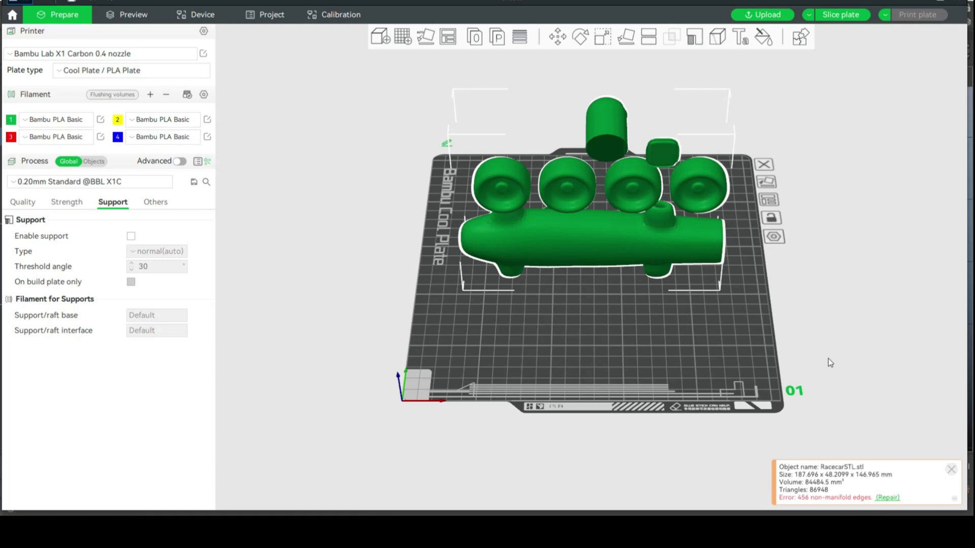
right_click_drag(290, 455, 269, 481)
left_click_drag(304, 458, 359, 456)
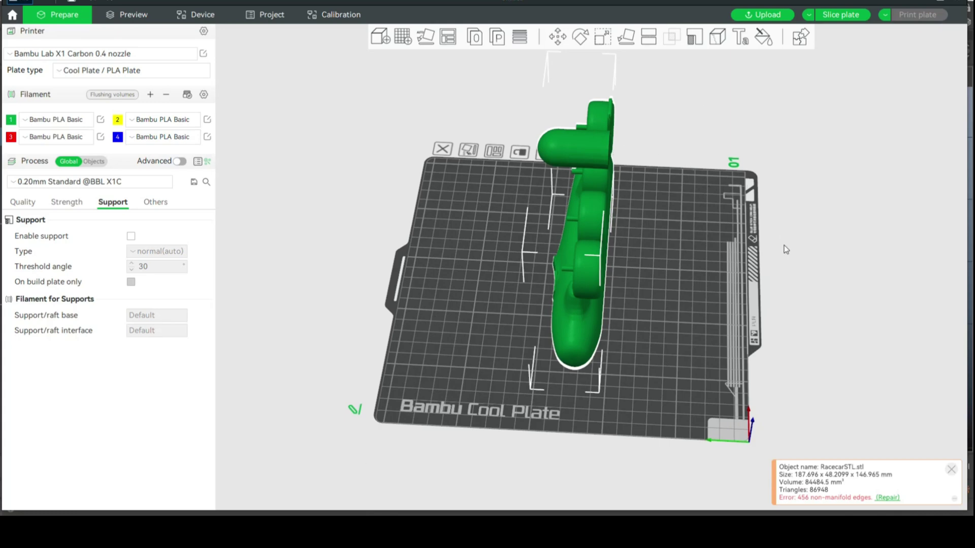
left_click_drag(822, 393, 806, 363)
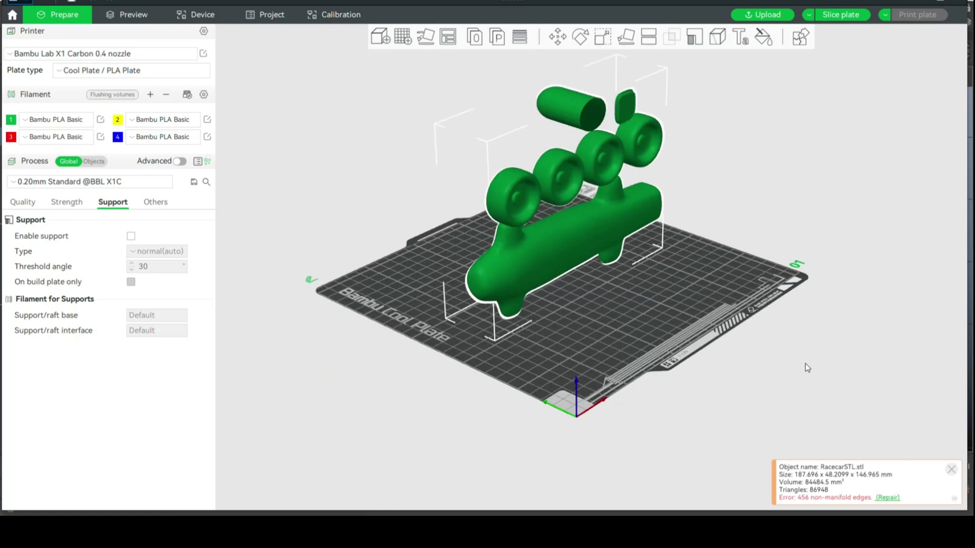
- Enter 90 as the X rotation angle in the Rotate tool so the parts lie flat
left_click(582, 38)
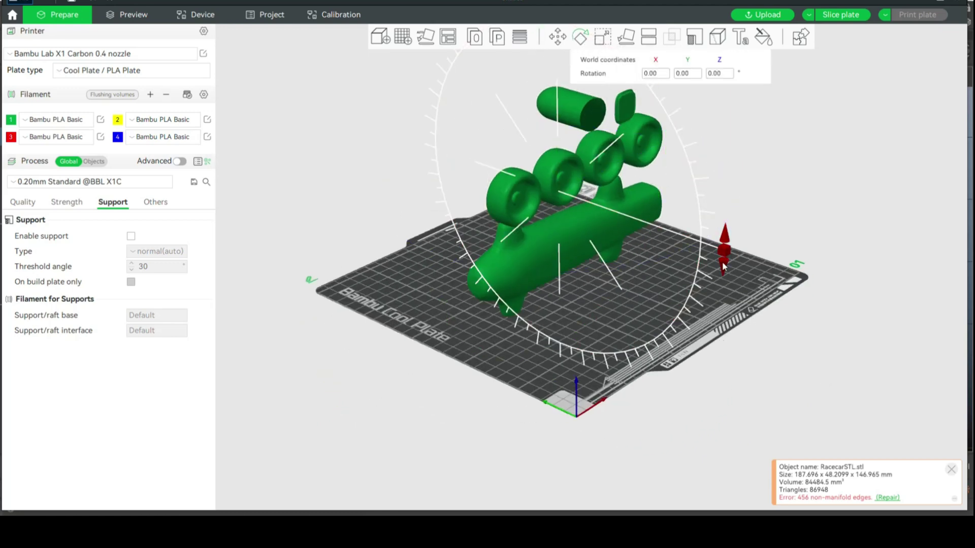
key("3")
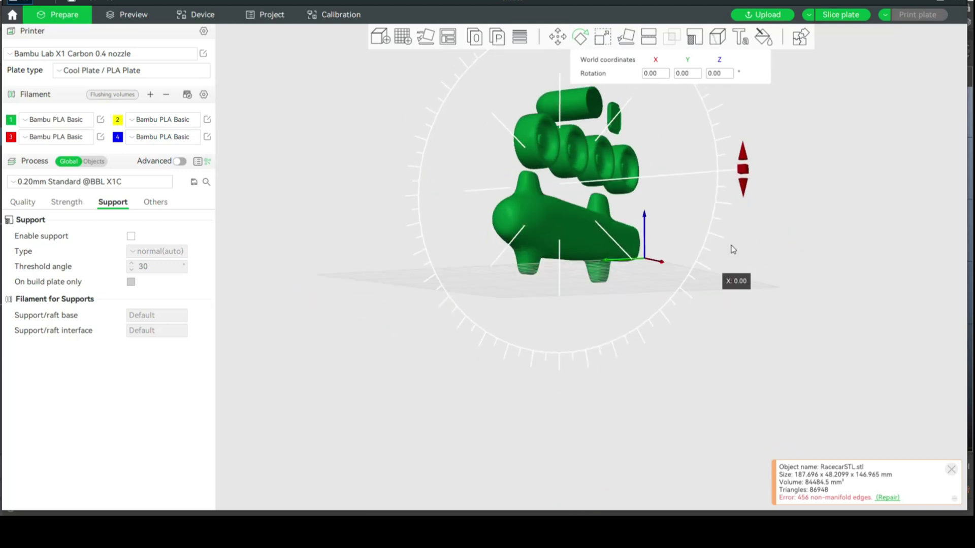
left_click_drag(738, 183, 711, 325)
left_click(656, 75)
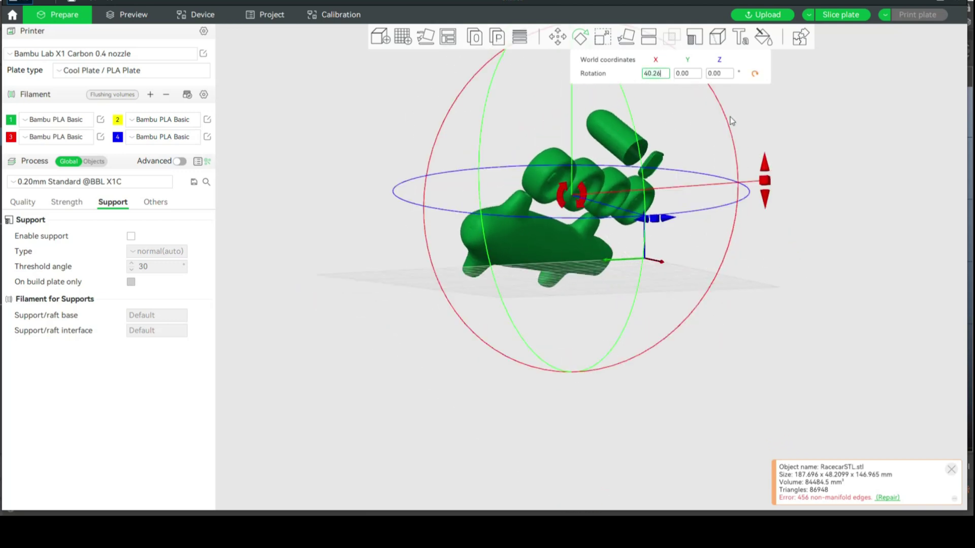
key("ctrl+a")
type("90")
key("Return")
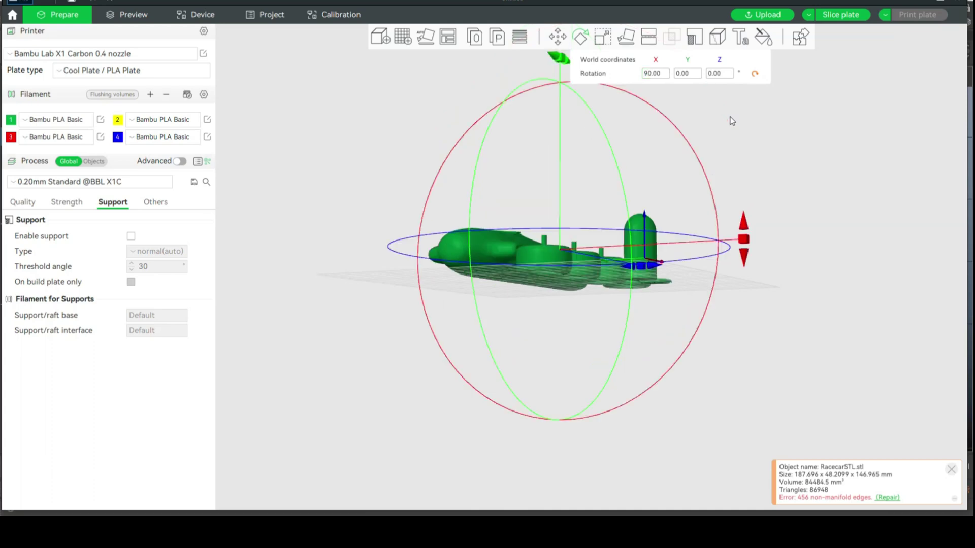
left_click_drag(762, 383, 741, 401)
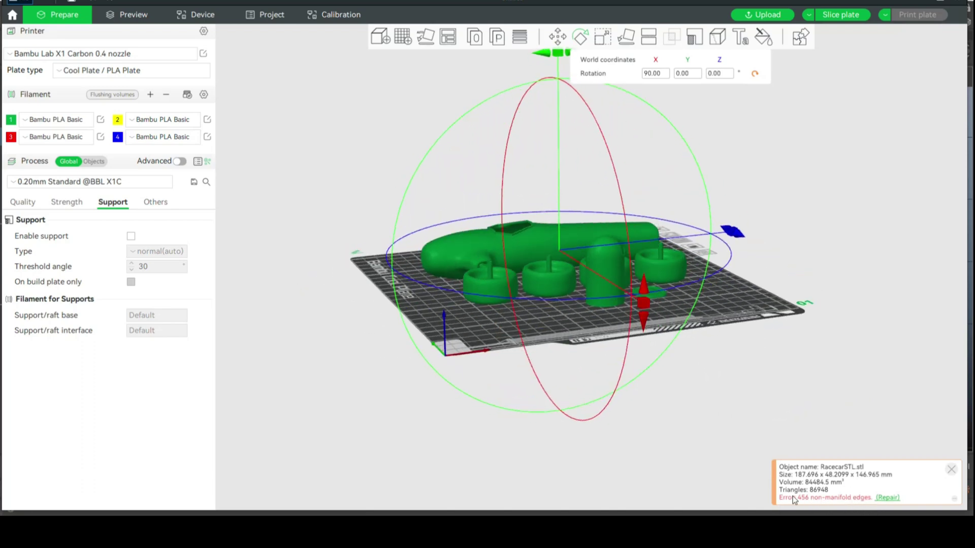
- Run Fix Model from the racecar's right-click menu to clear the non-manifold edges
right_click(589, 235)
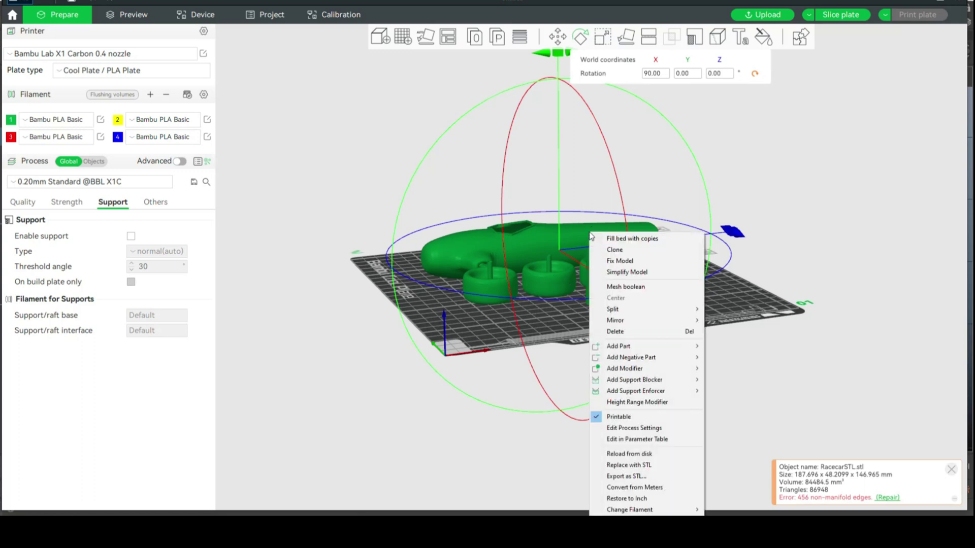
left_click(635, 262)
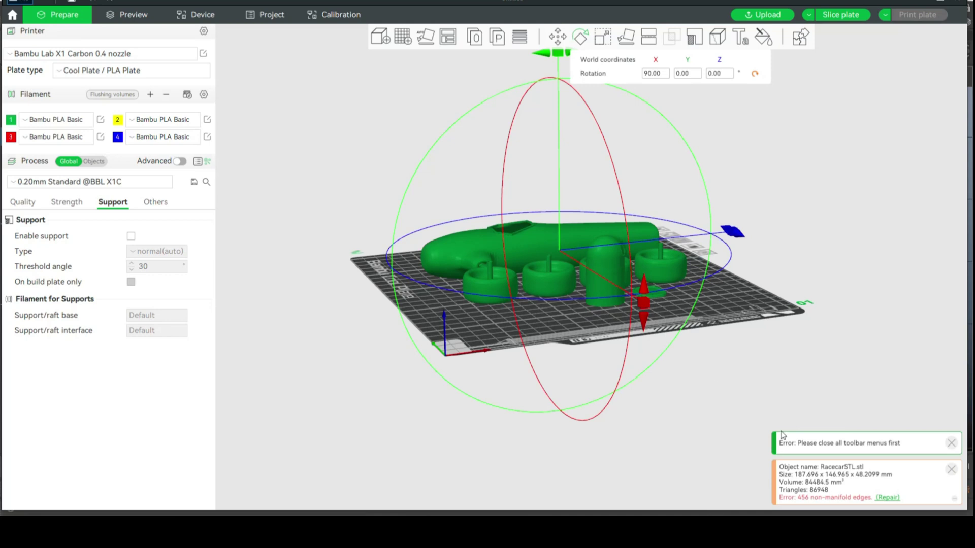
left_click(802, 133)
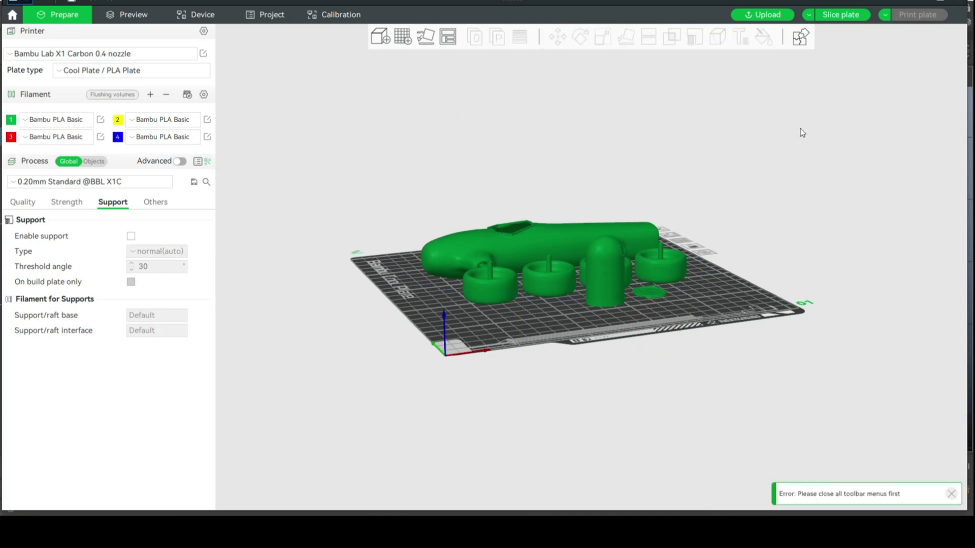
right_click(562, 249)
left_click(607, 265)
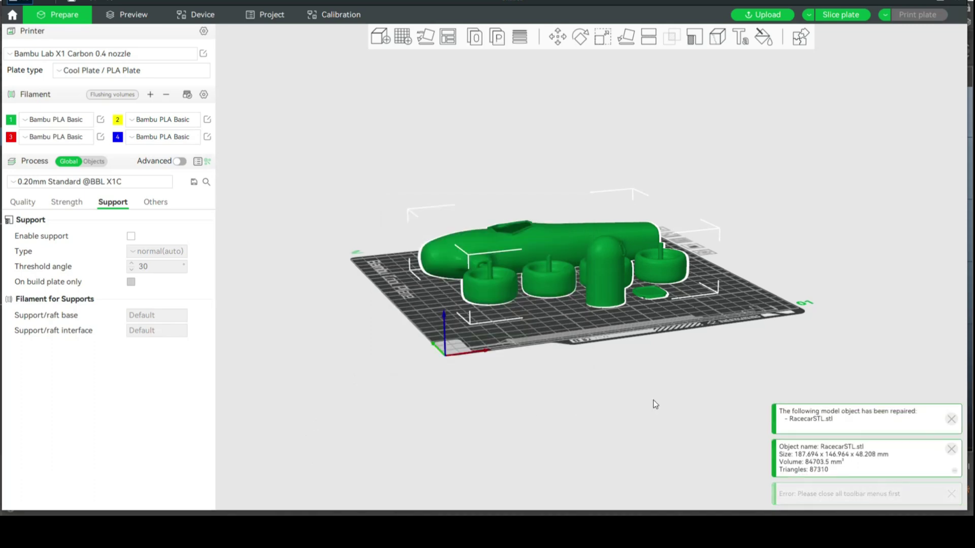
left_click_drag(455, 408, 633, 412)
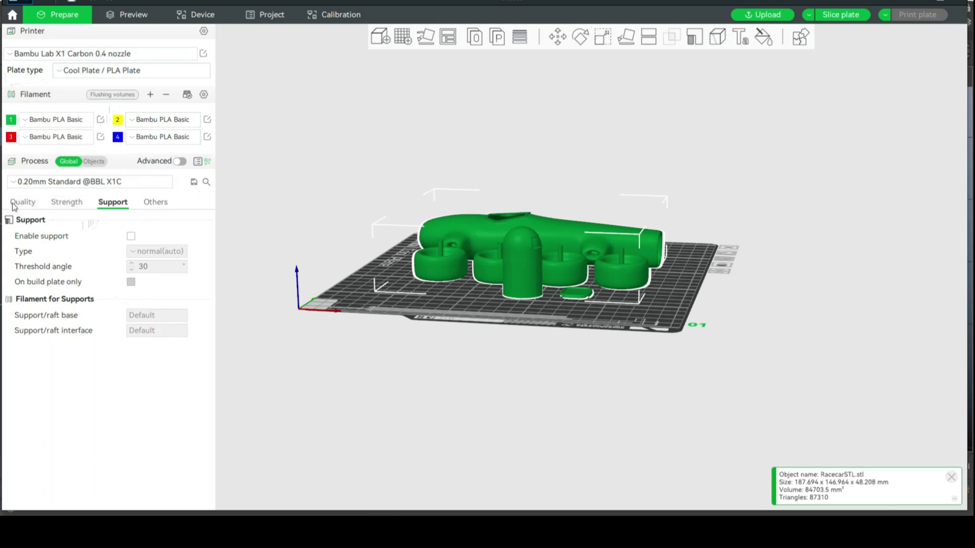
left_click(29, 209)
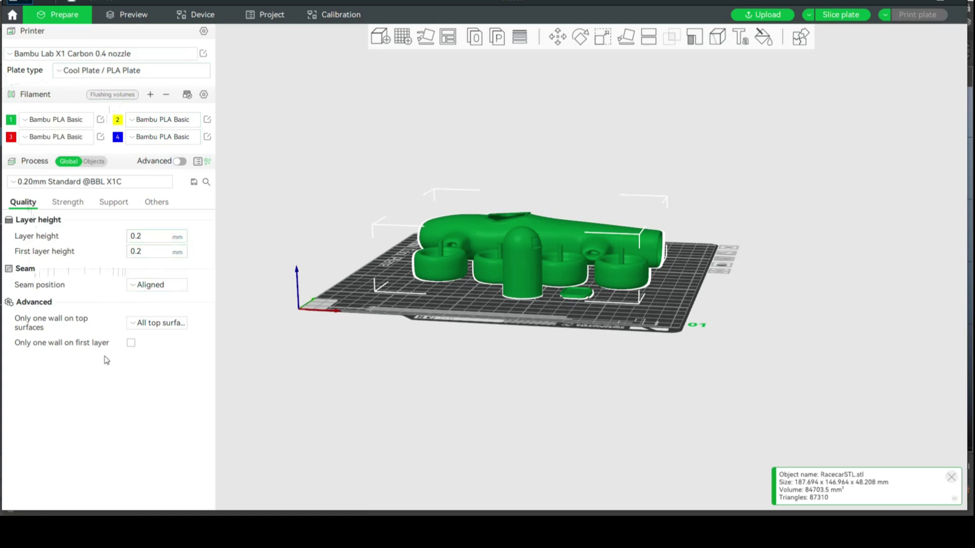
left_click(76, 204)
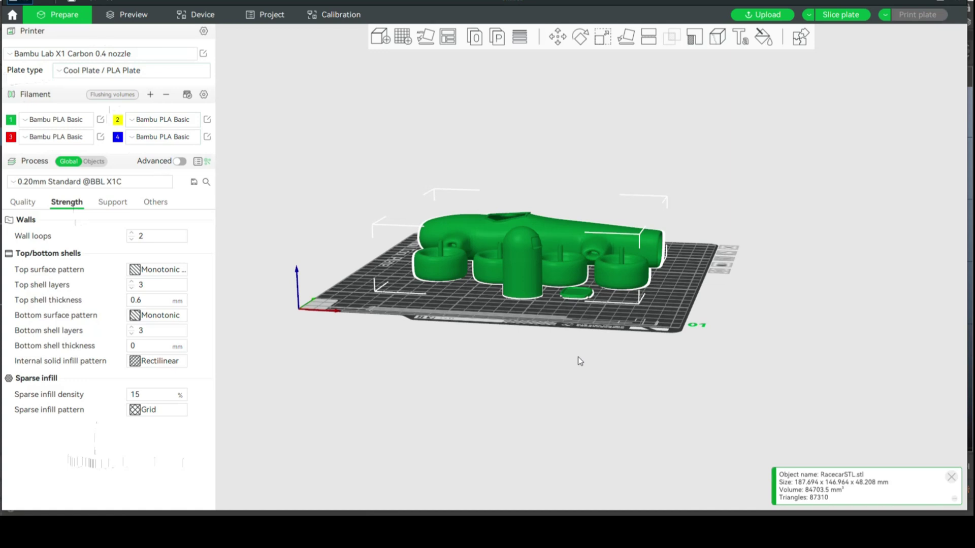
left_click(121, 204)
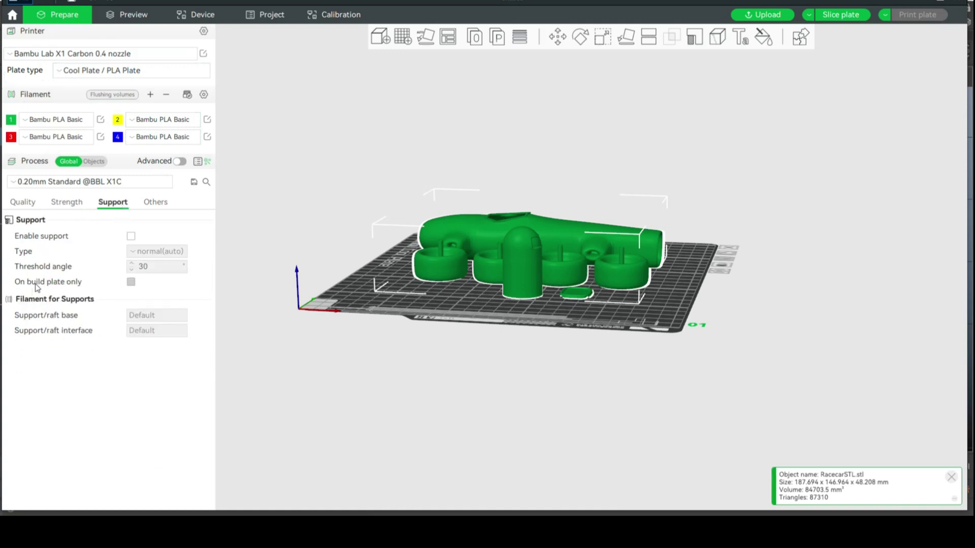
- Tick Enable support, check the parts from low front and rear views, and slice the plate
left_click(132, 237)
left_click_drag(434, 397, 383, 391)
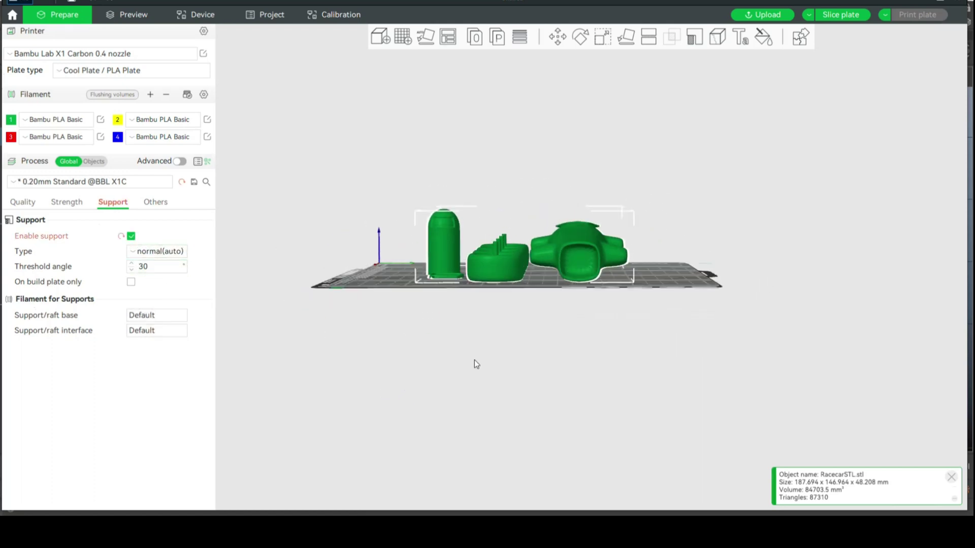
left_click_drag(507, 353, 543, 359)
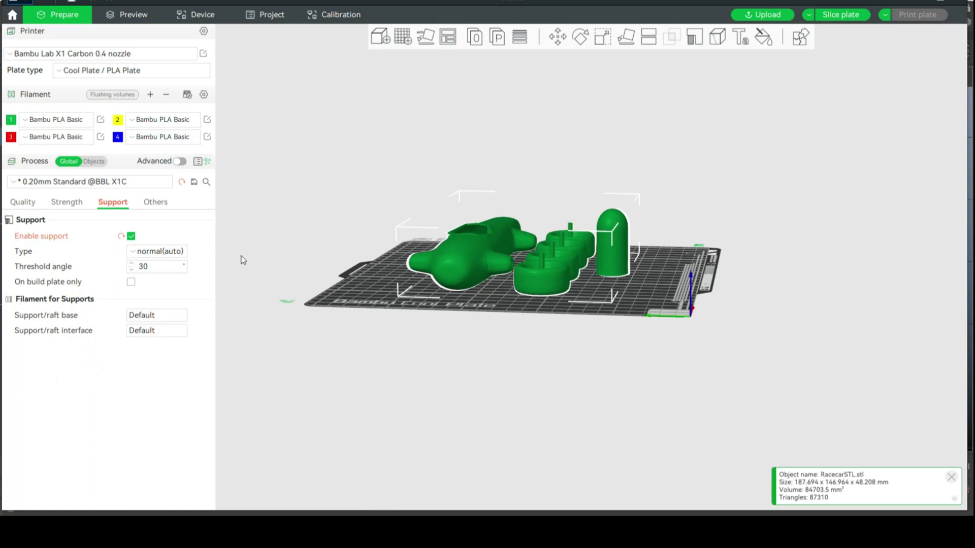
left_click(843, 18)
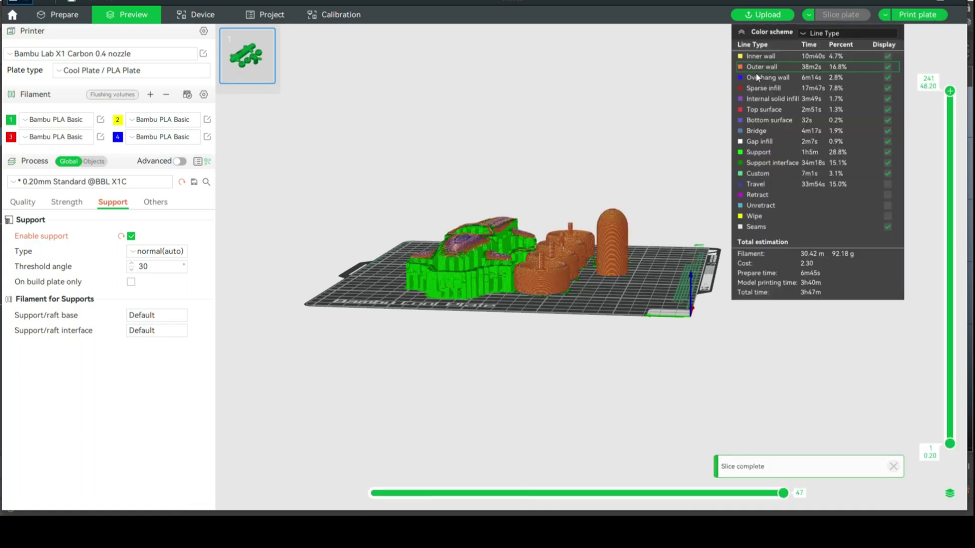
- Zoom and orbit the sliced preview to inspect the green supports under the car body
scroll(390, 375, "up", 3)
scroll(390, 379, "up", 2)
left_click_drag(412, 402, 470, 462)
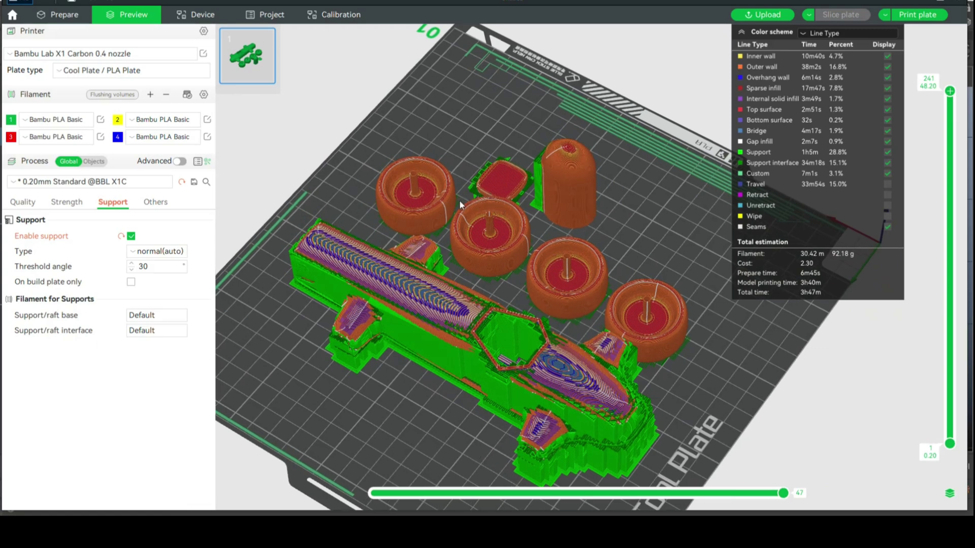
left_click_drag(316, 339, 390, 331)
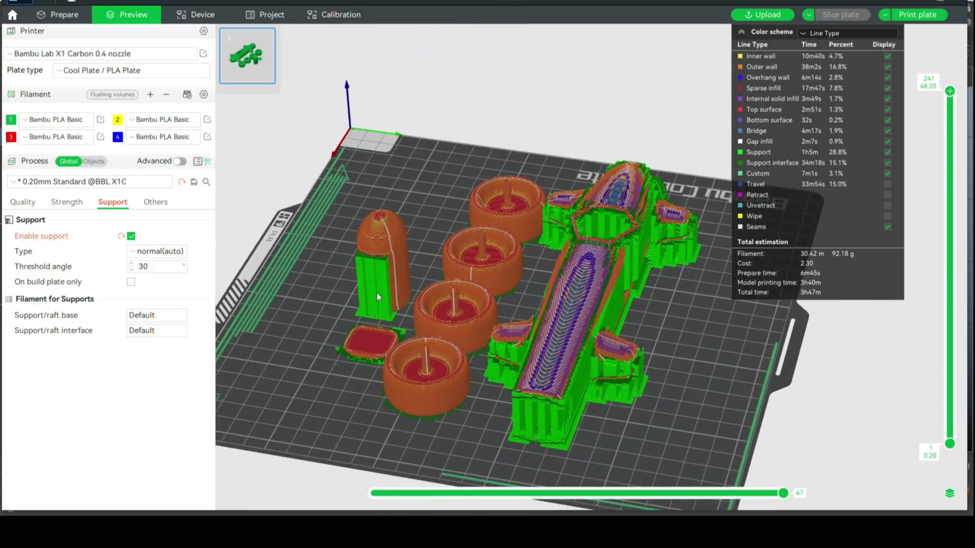
left_click_drag(574, 417, 452, 416)
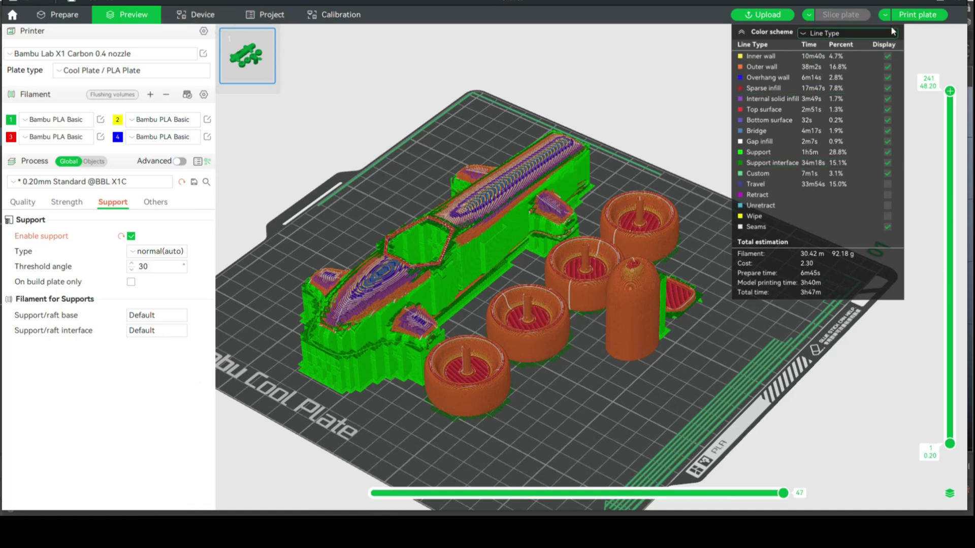
- Map the PLA filament to AMS slot A3 and send the print job to the printer
left_click(919, 15)
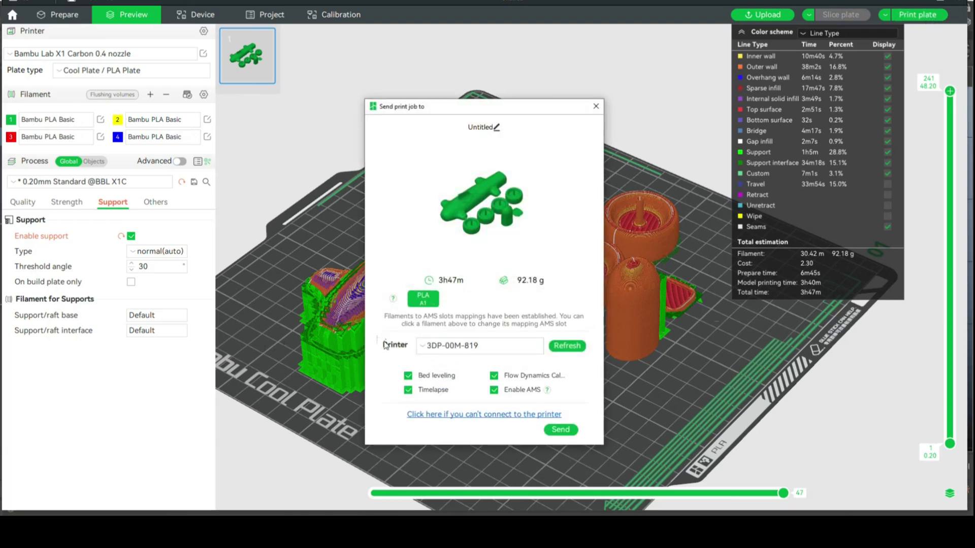
left_click(421, 300)
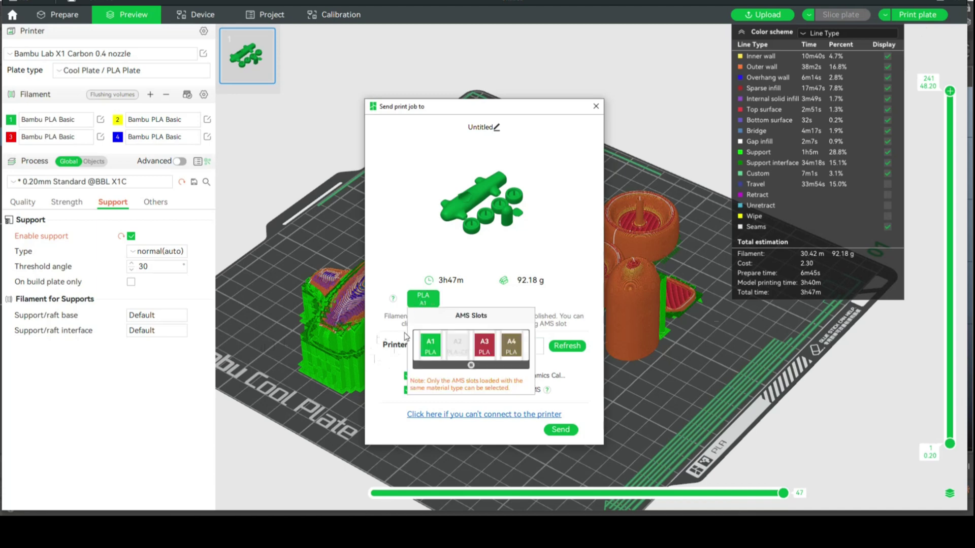
left_click(486, 347)
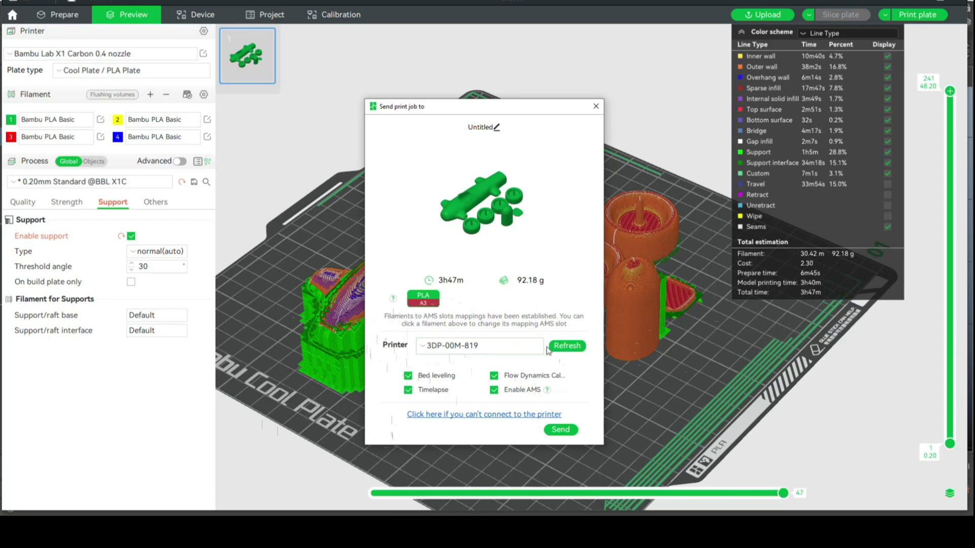
left_click(562, 430)
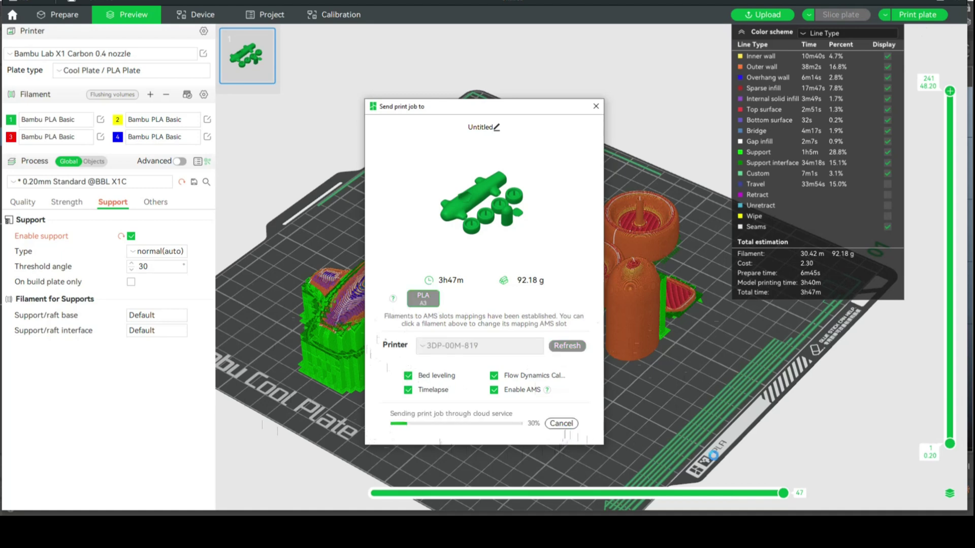